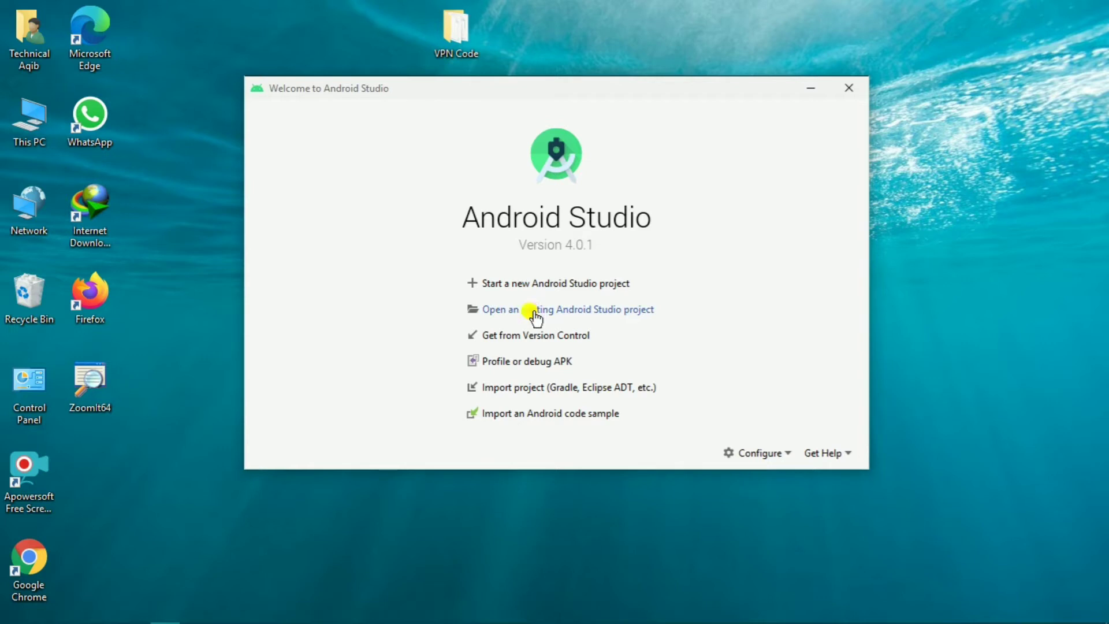
# - Open the existing VPN Code project from the Desktop folder in Android Studio
pyautogui.click(536, 316)
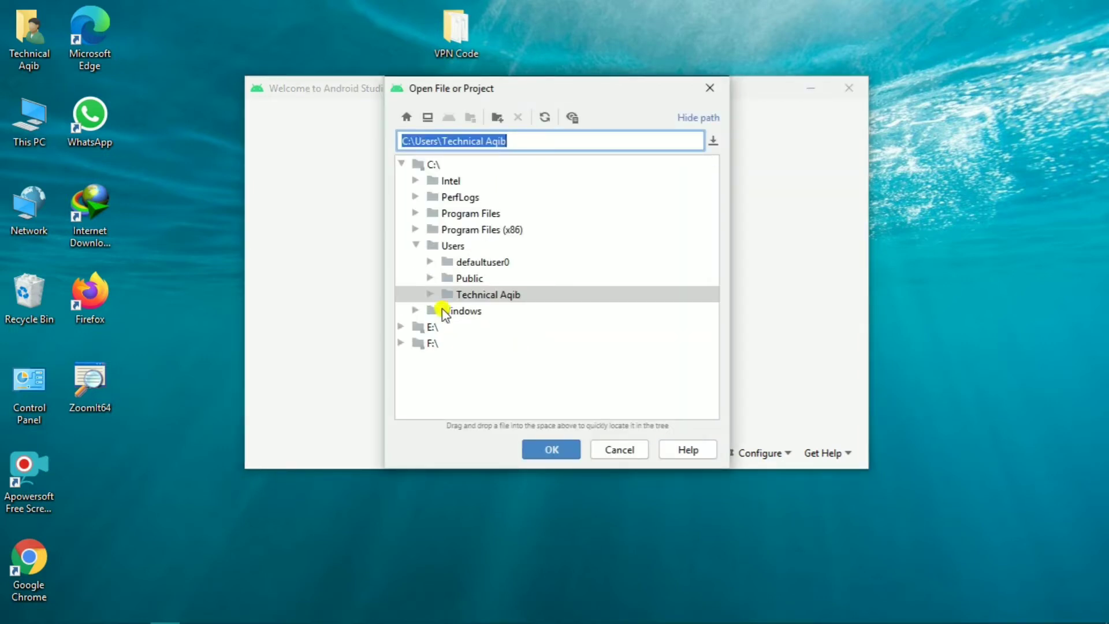
pyautogui.click(429, 295)
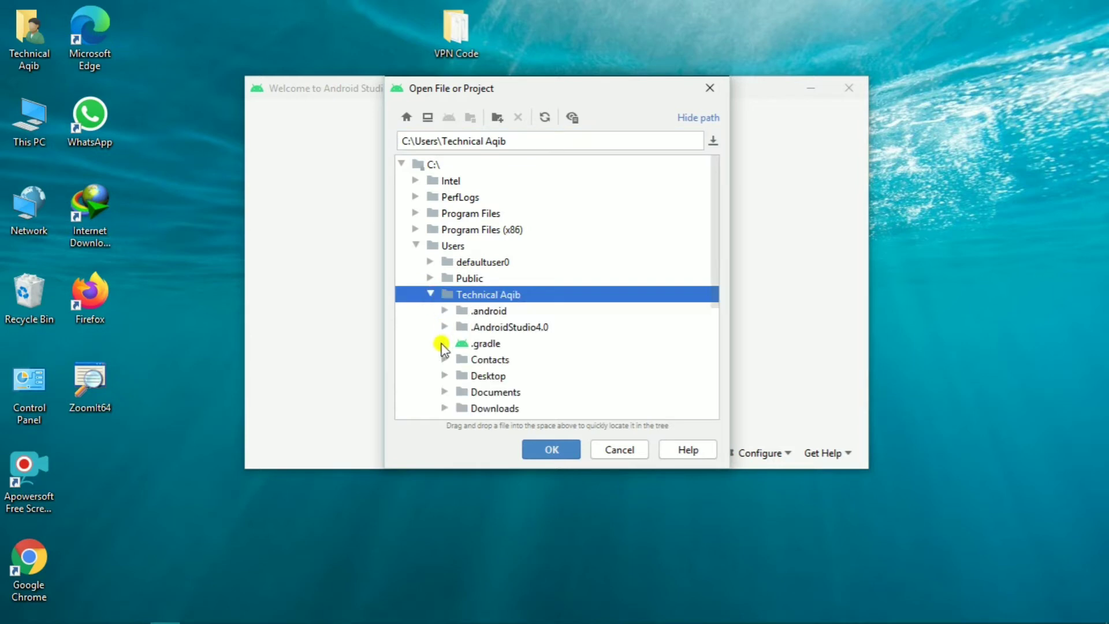
pyautogui.click(443, 376)
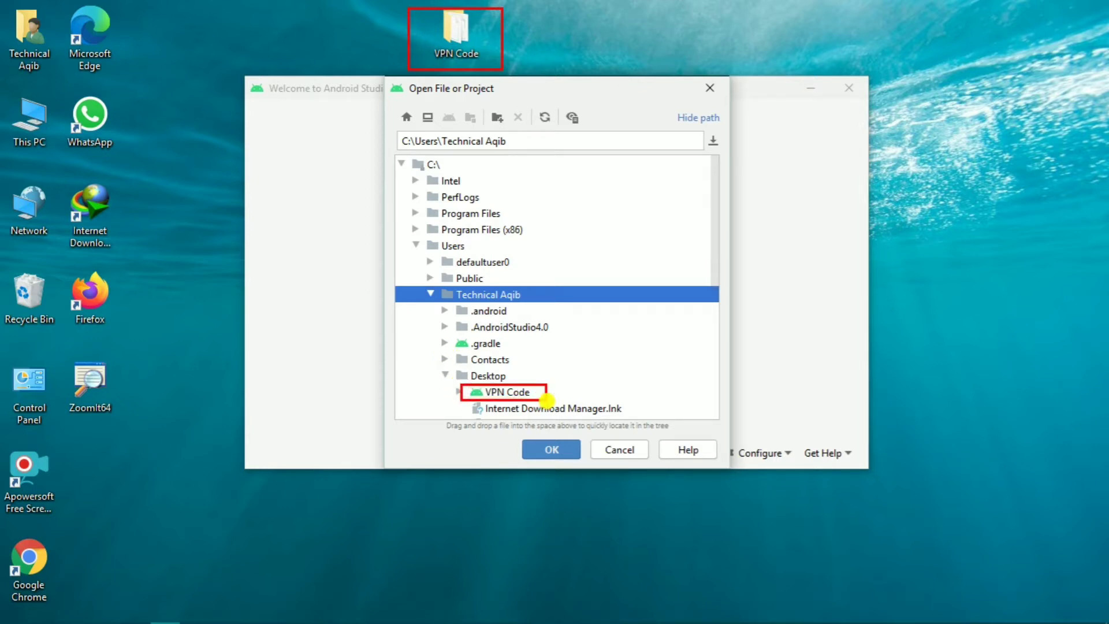
pyautogui.click(427, 260)
pyautogui.click(511, 393)
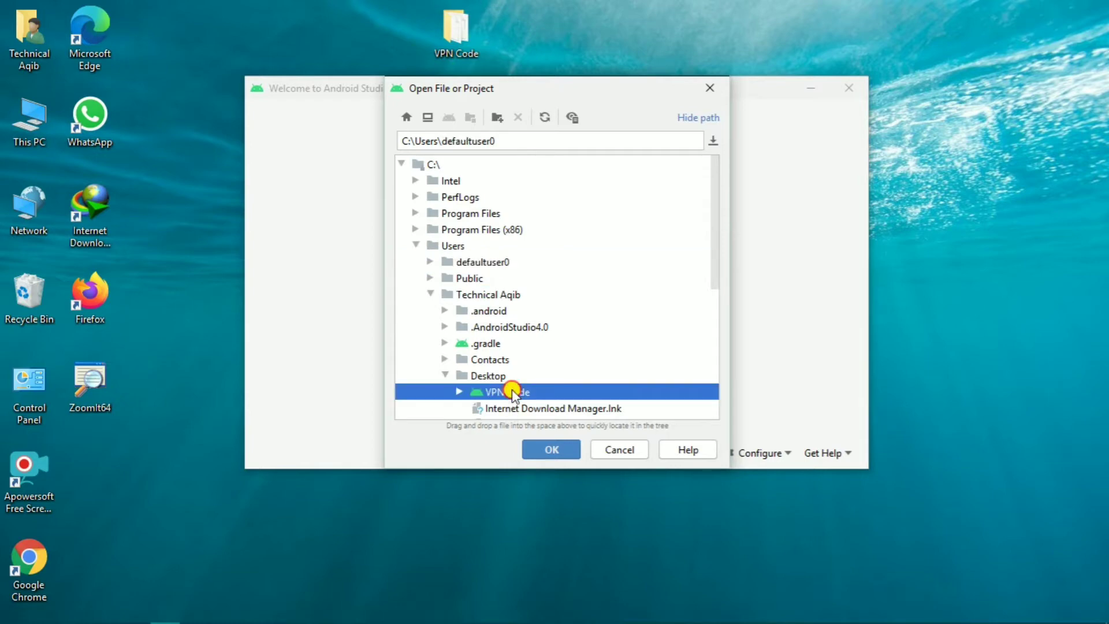
pyautogui.click(549, 449)
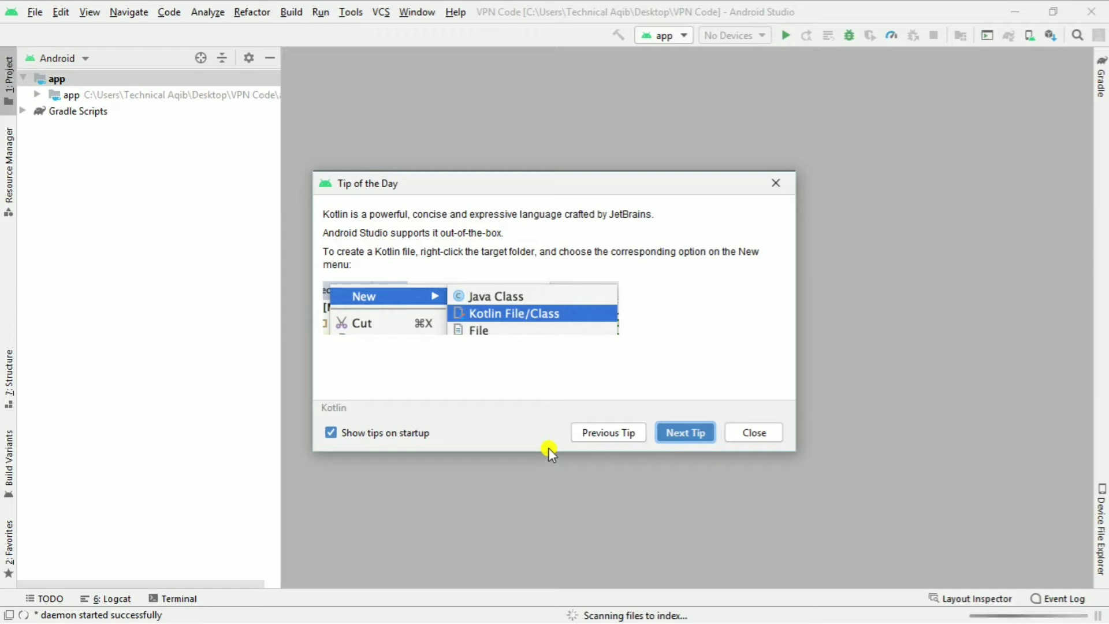
# - Dismiss Tip of the Day and the plugin update notice, and confirm Gradle sync succeeded
pyautogui.click(777, 184)
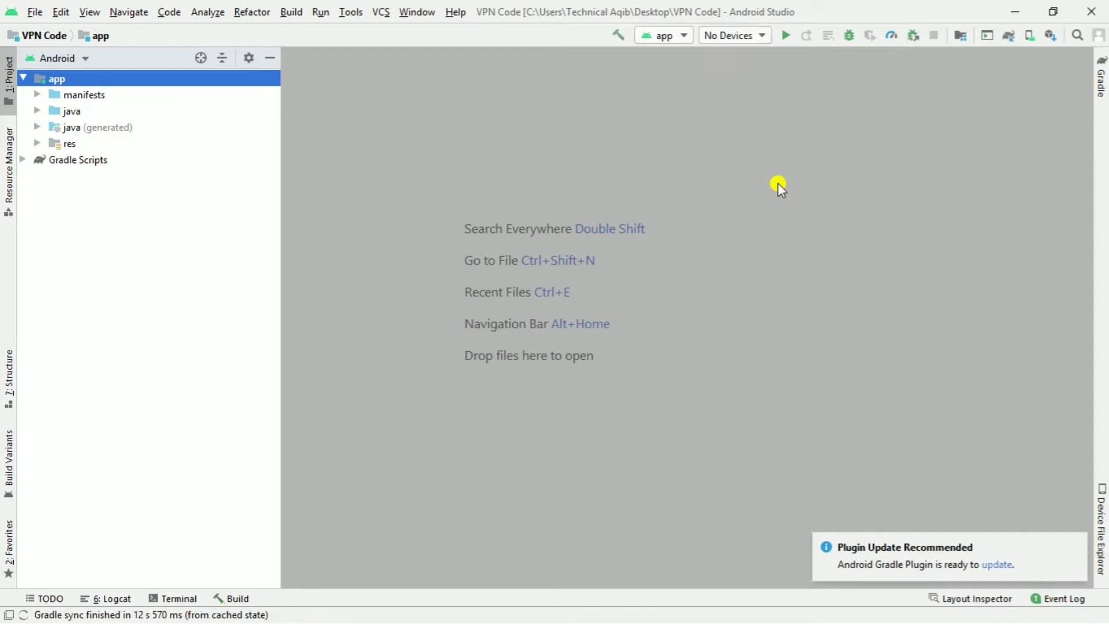
pyautogui.click(1077, 544)
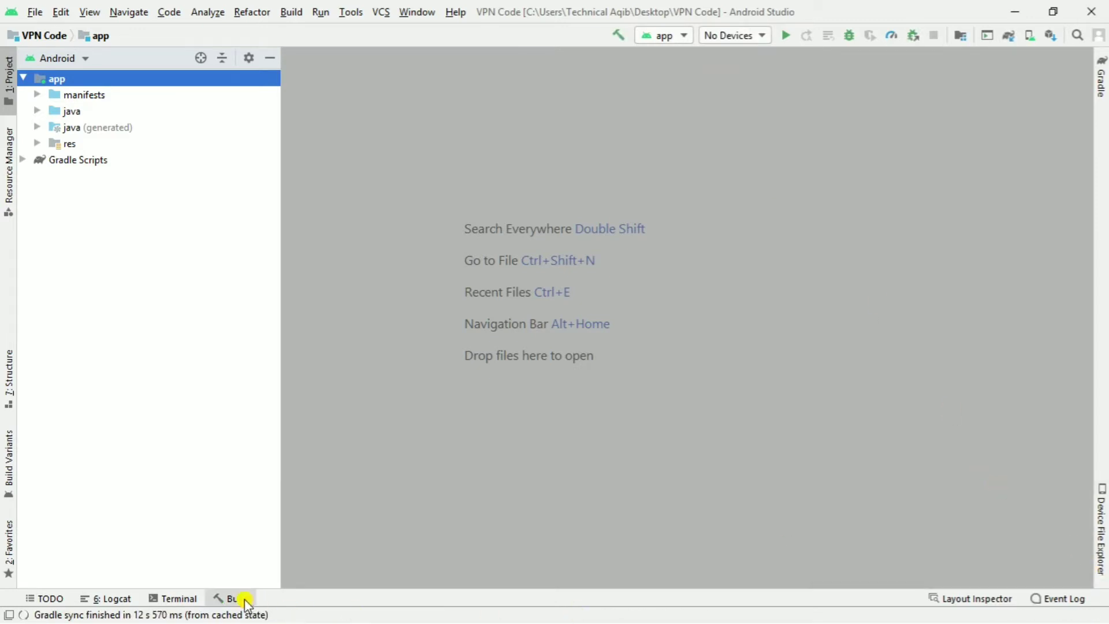
pyautogui.click(245, 601)
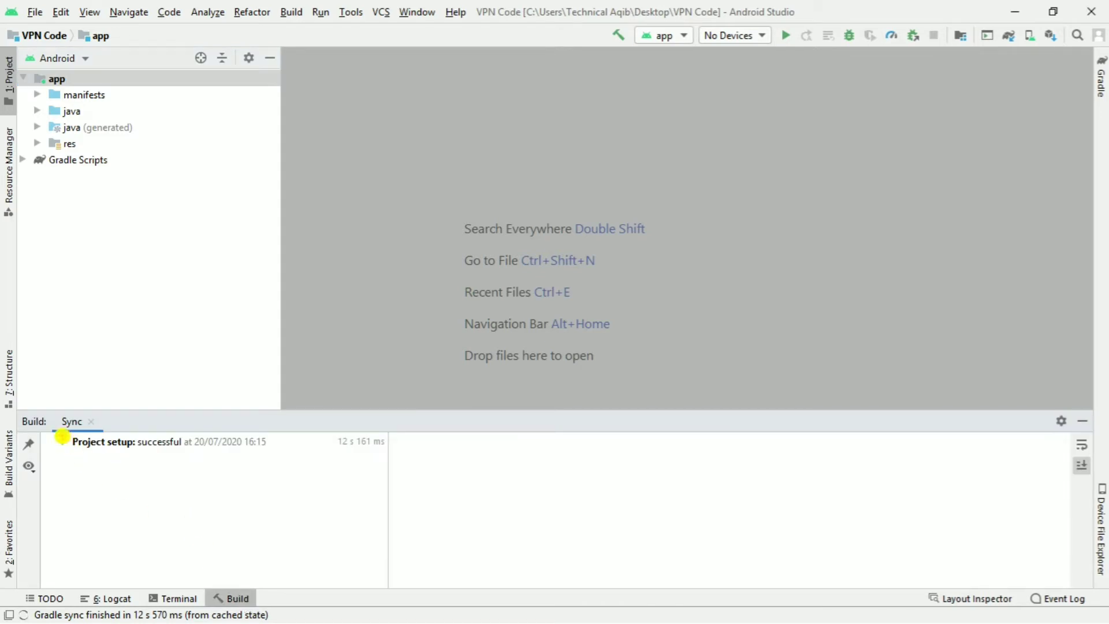
pyautogui.moveTo(101, 452); pyautogui.dragTo(224, 453)
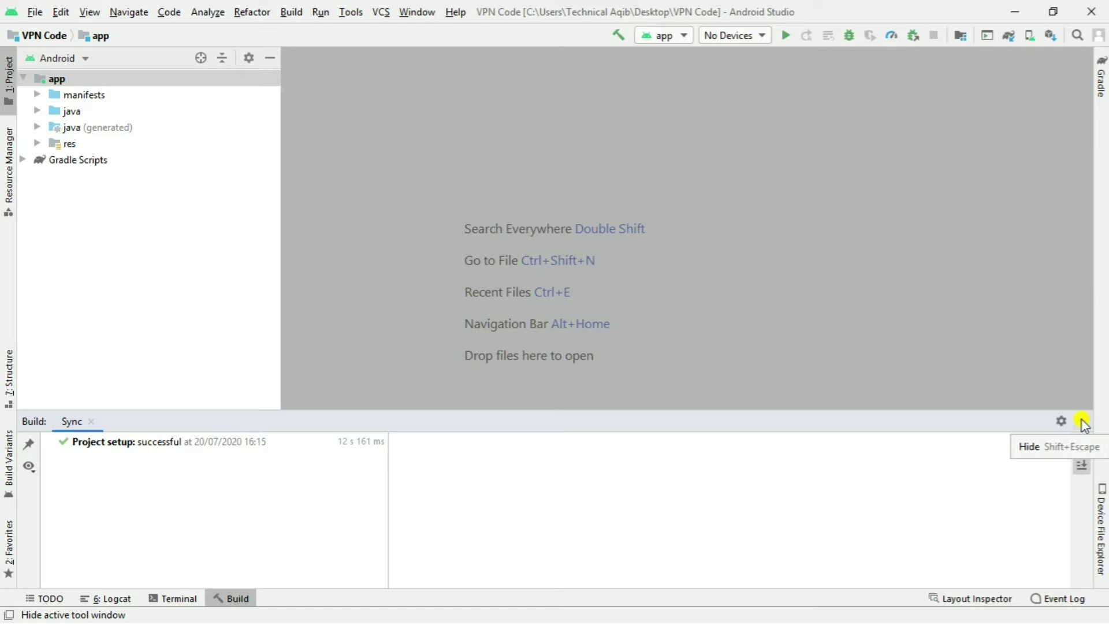
pyautogui.click(1082, 421)
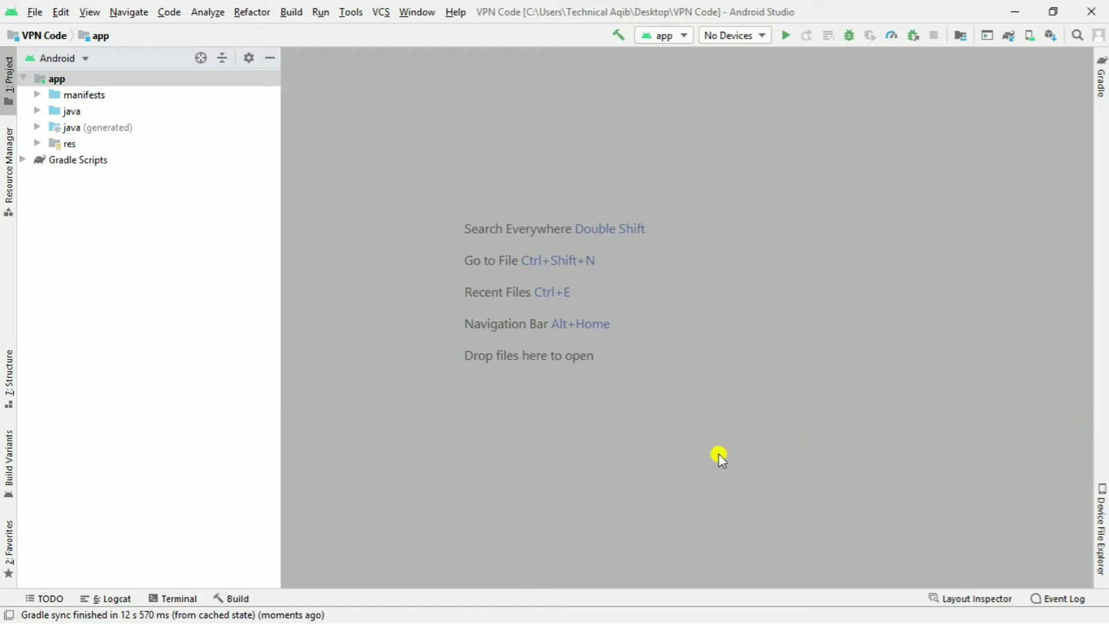
# - Expand java and turn off Compact Middle Packages to split out com, freevpnpro and Fvpn, then select Fvpn
pyautogui.click(37, 112)
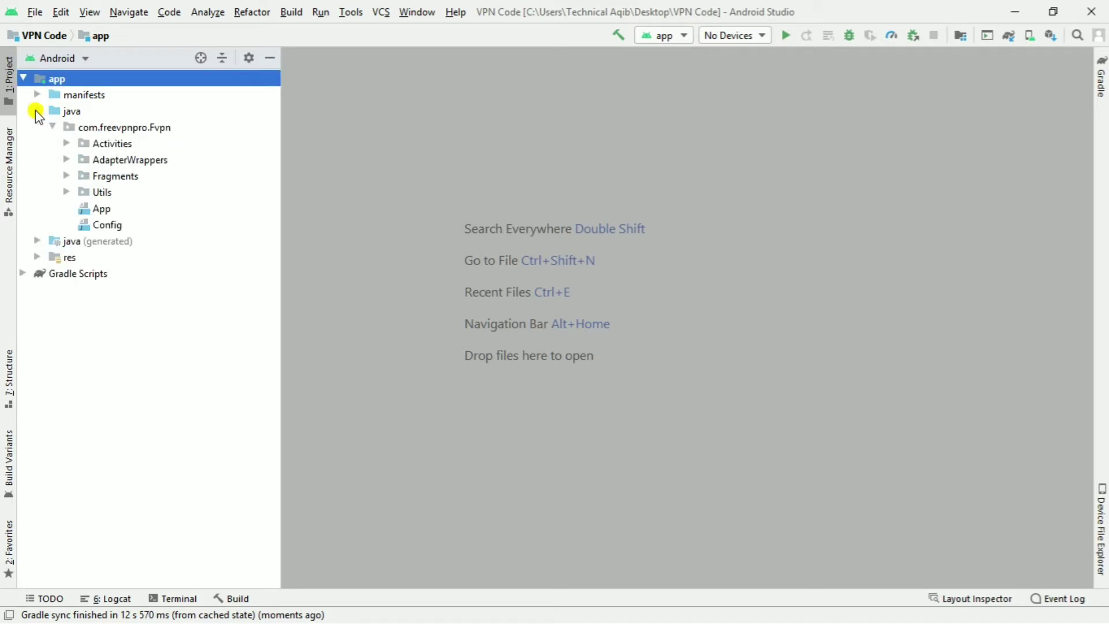
pyautogui.moveTo(43, 106); pyautogui.dragTo(102, 120)
pyautogui.moveTo(27, 69)
pyautogui.mouseDown()
pyautogui.moveTo(92, 95)
pyautogui.moveTo(113, 137)
pyautogui.moveTo(186, 139)
pyautogui.mouseUp()
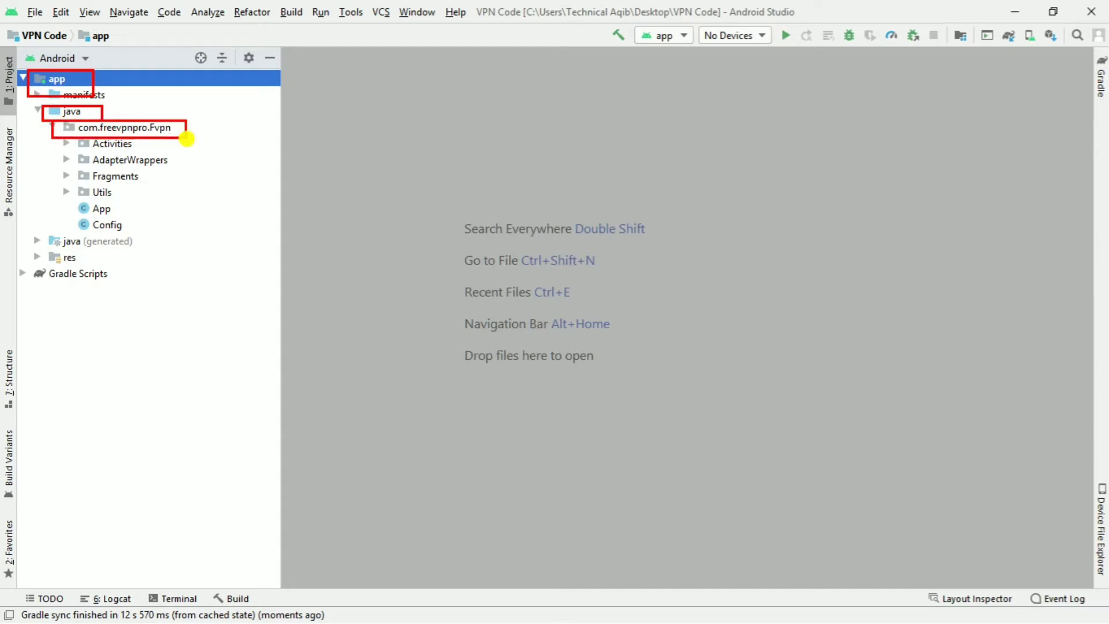
pyautogui.press('Escape')
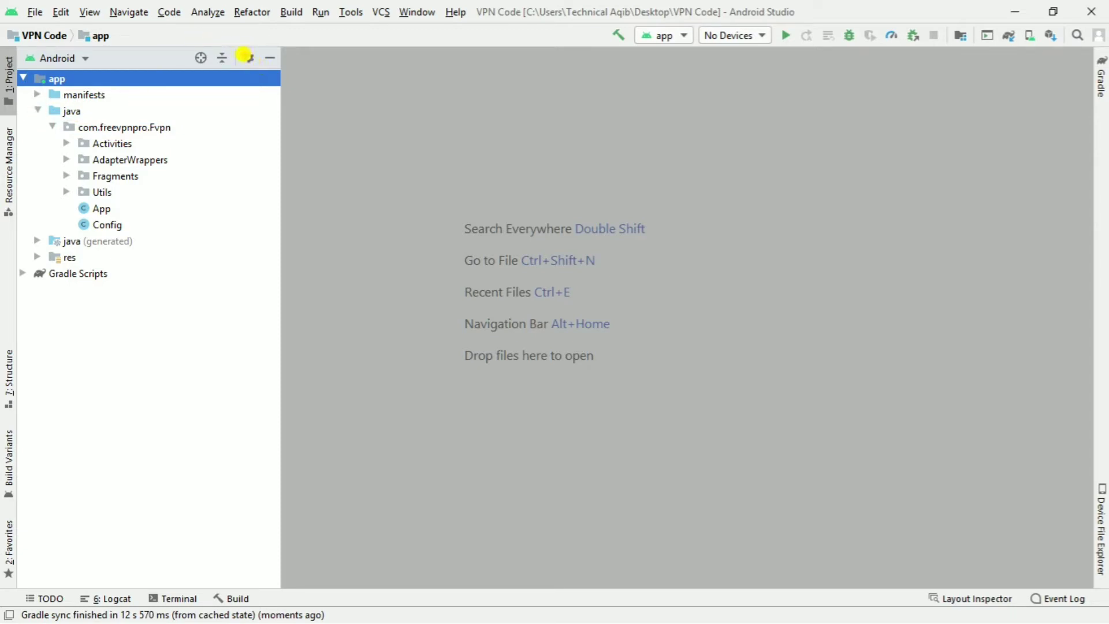
pyautogui.moveTo(242, 53); pyautogui.dragTo(264, 67)
pyautogui.press('Escape')
pyautogui.click(248, 59)
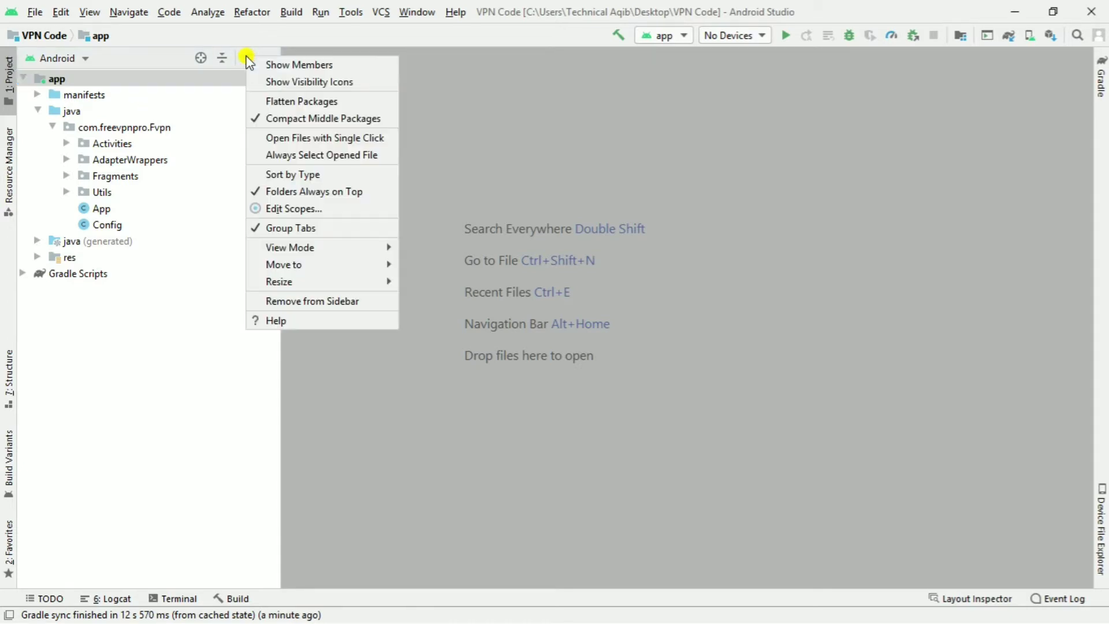
pyautogui.click(290, 118)
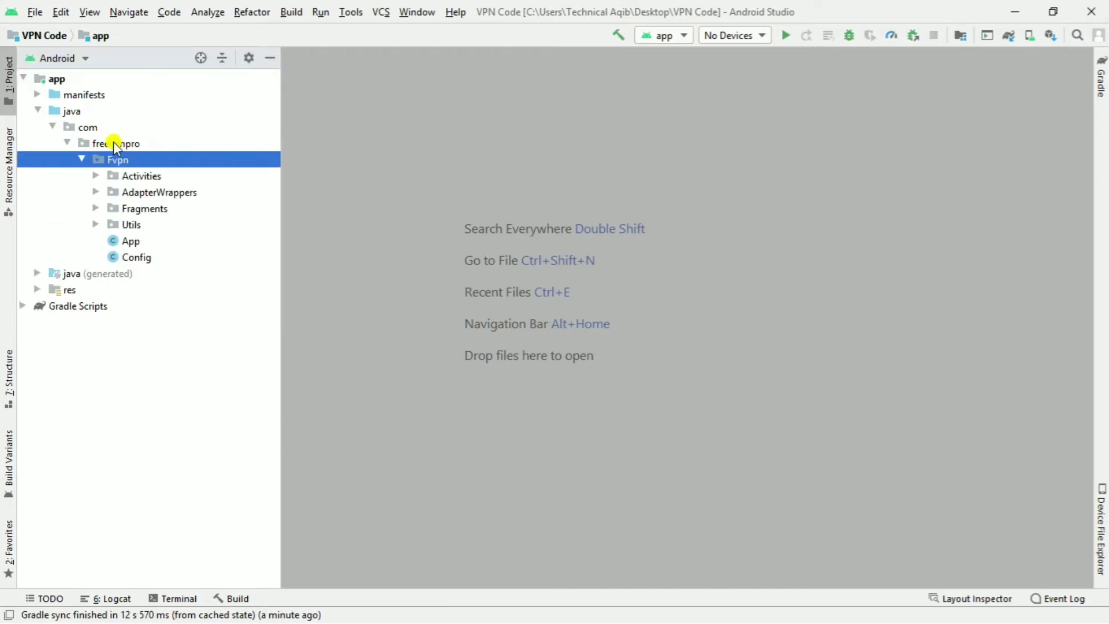
pyautogui.click(88, 127)
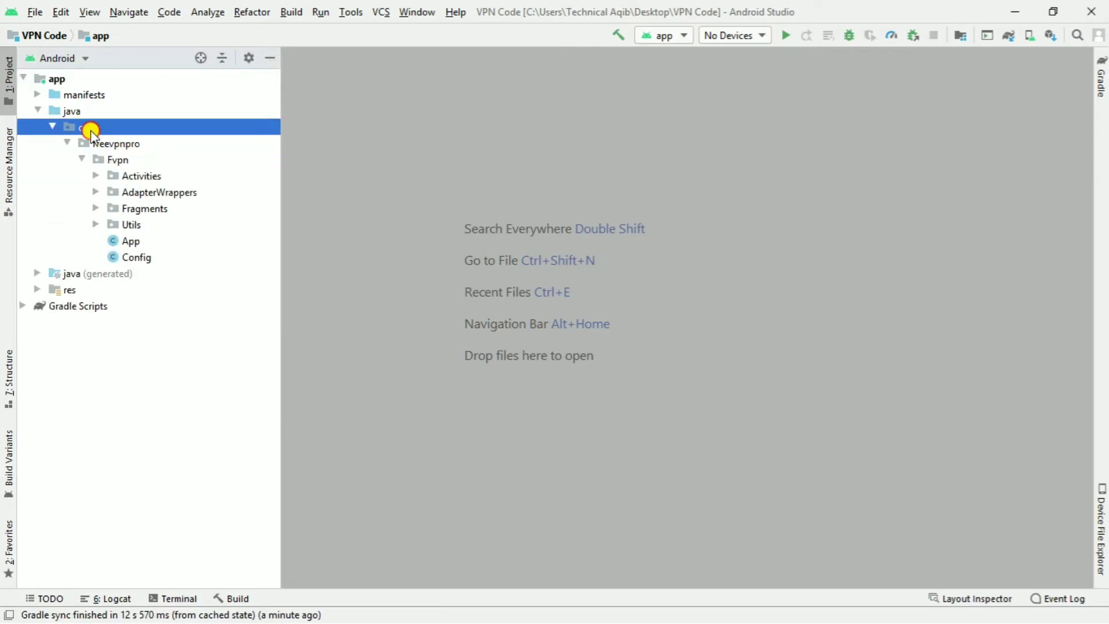
pyautogui.click(115, 159)
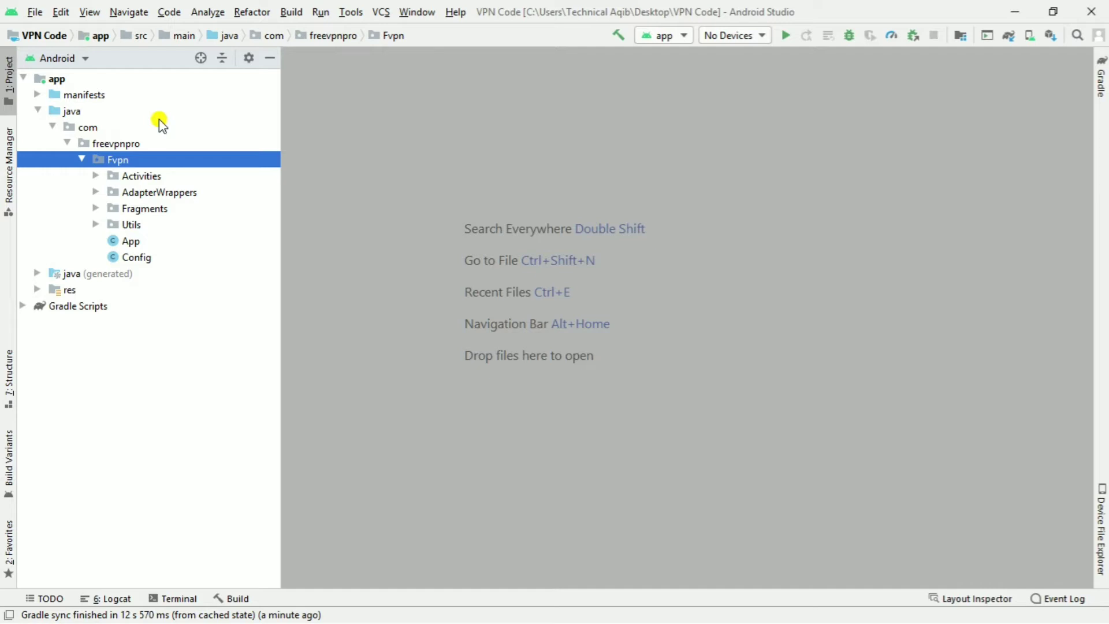
# - Start the Refactor > Rename action on the Fvpn package
pyautogui.rightClick(126, 158)
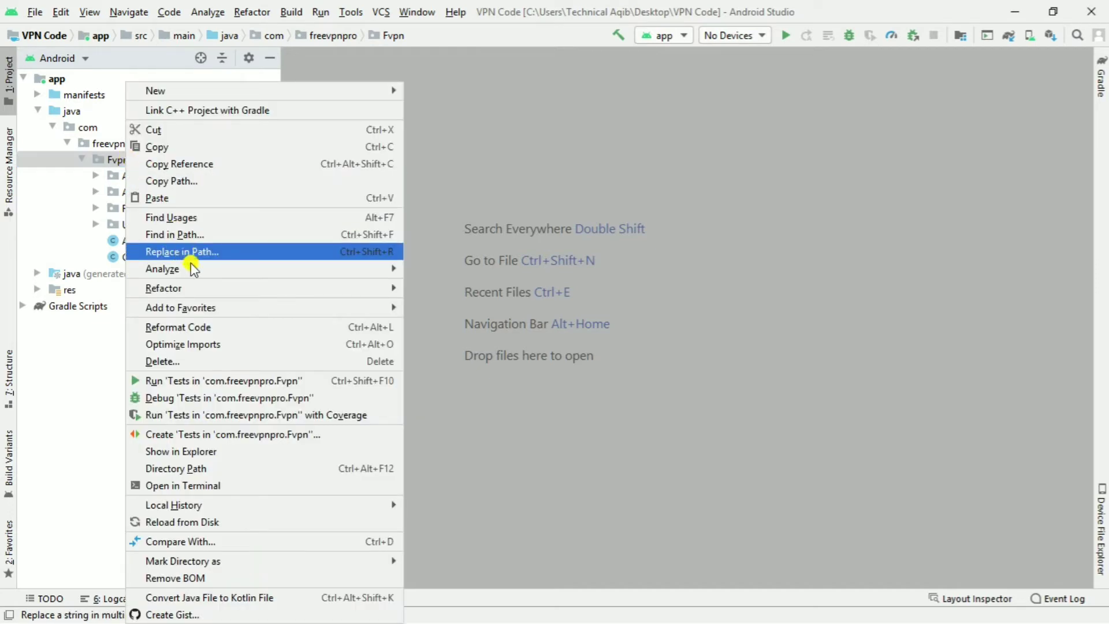
pyautogui.moveTo(237, 286)
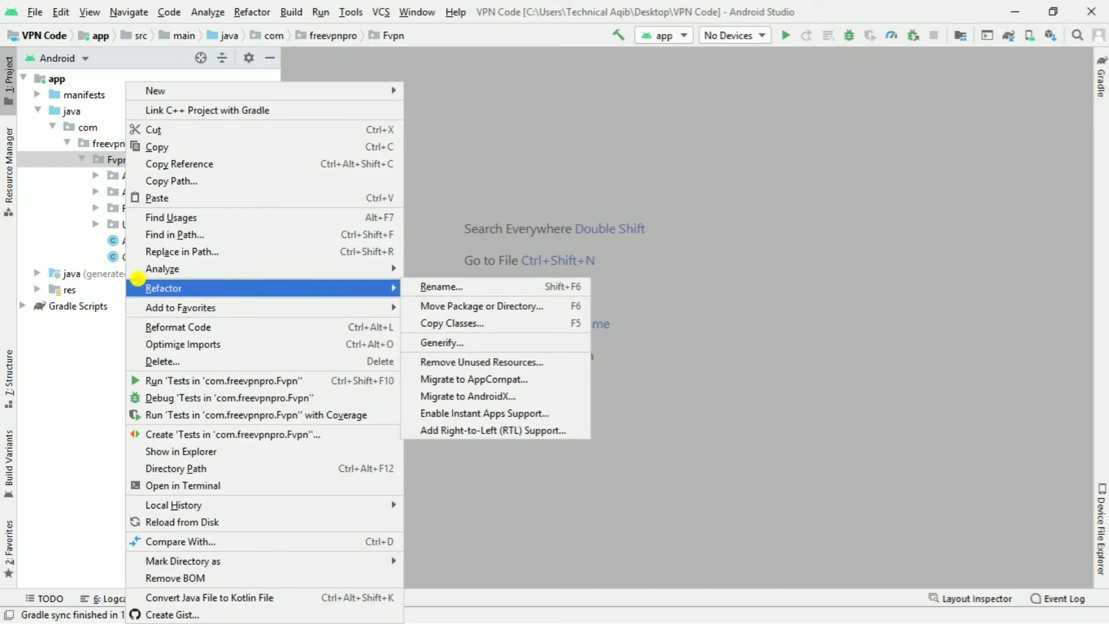
pyautogui.moveTo(137, 278); pyautogui.dragTo(262, 295)
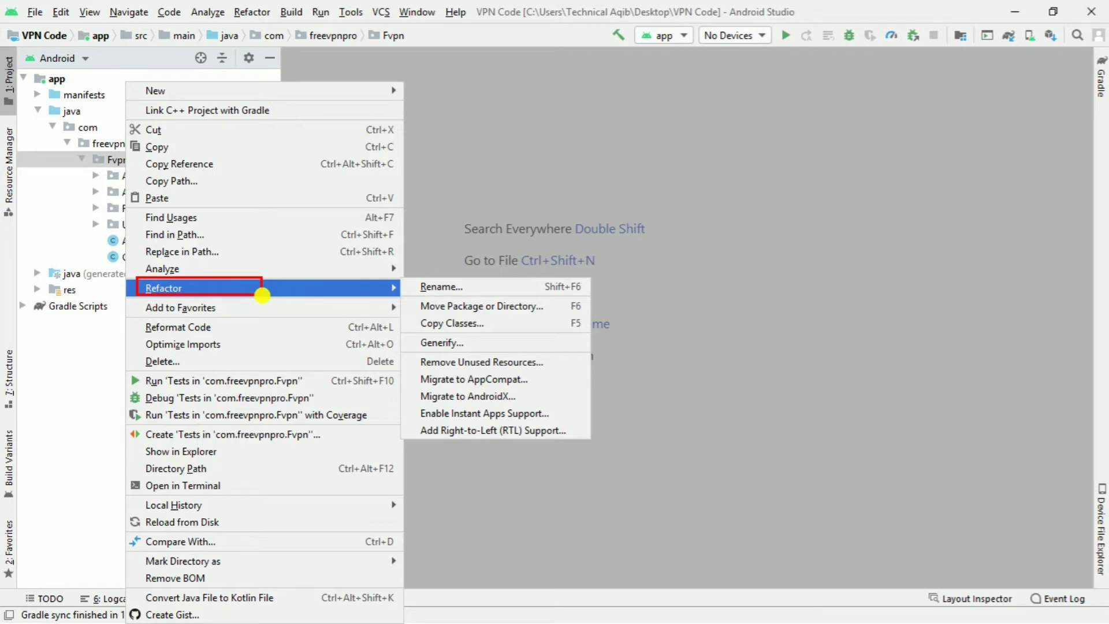
pyautogui.moveTo(413, 281); pyautogui.dragTo(500, 295)
pyautogui.press('Escape')
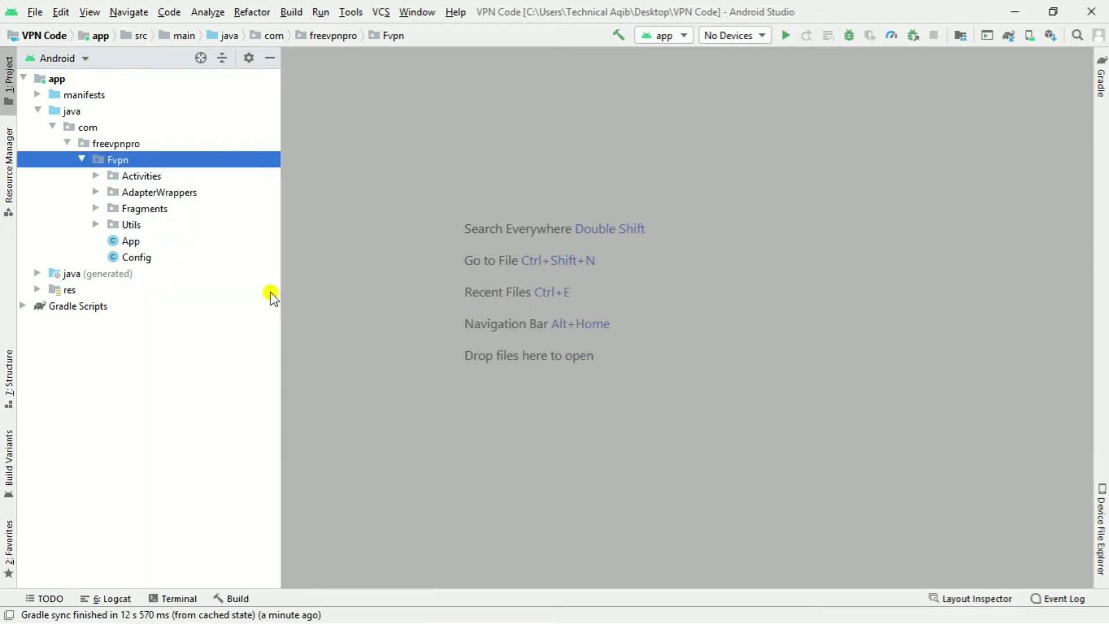
pyautogui.rightClick(132, 161)
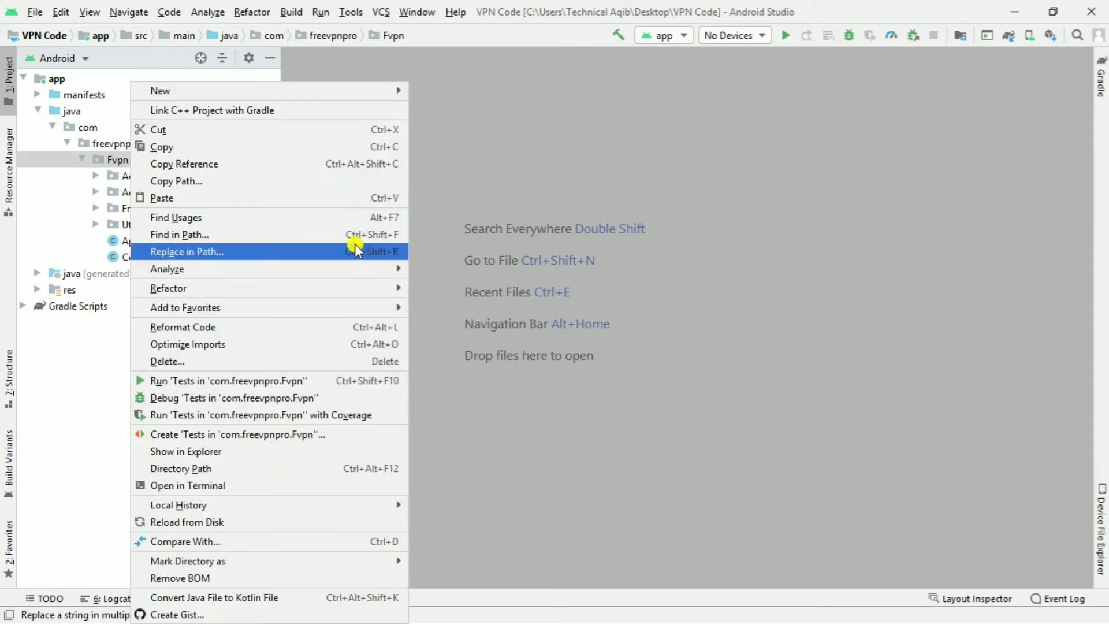
pyautogui.moveTo(396, 287)
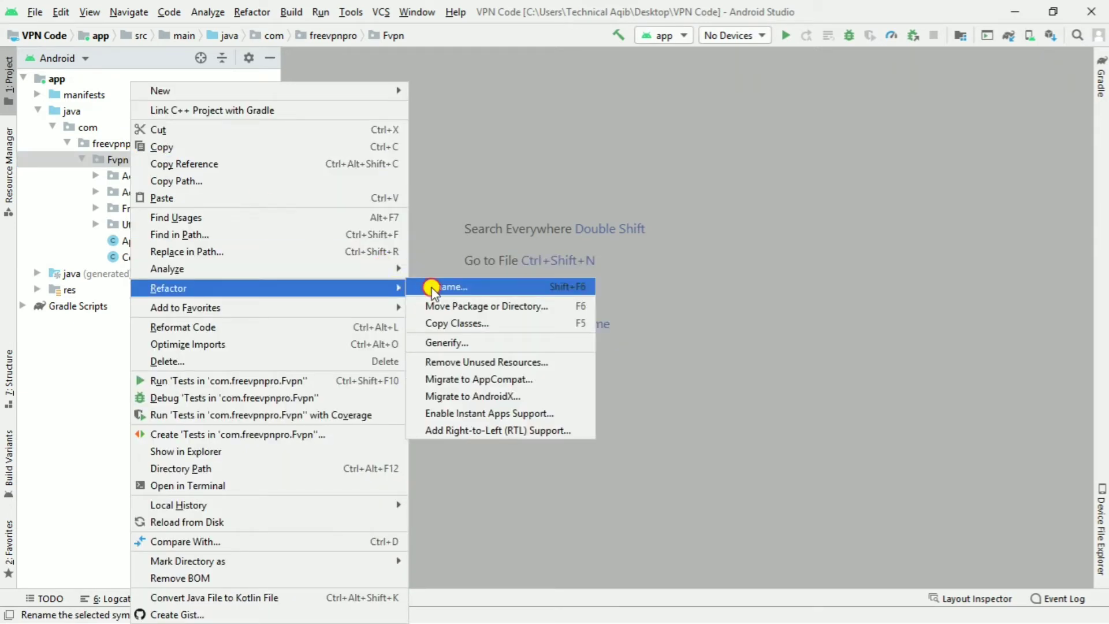
pyautogui.click(432, 287)
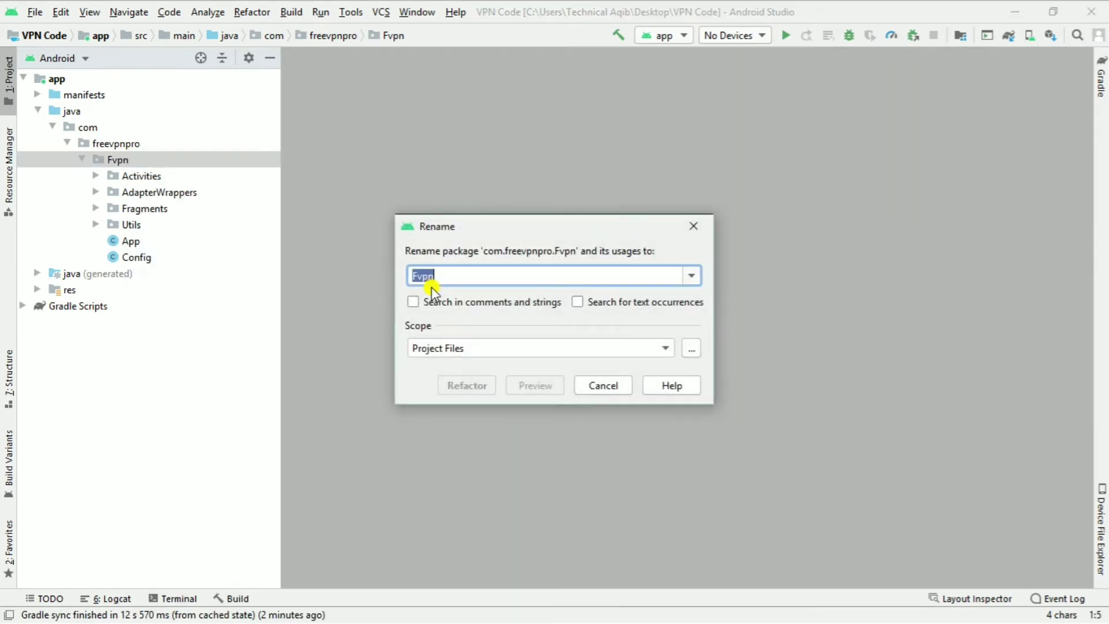
# - Rename the package to freevpn, including comments, strings and text occurrences, and apply the refactor
pyautogui.press('BackSpace')
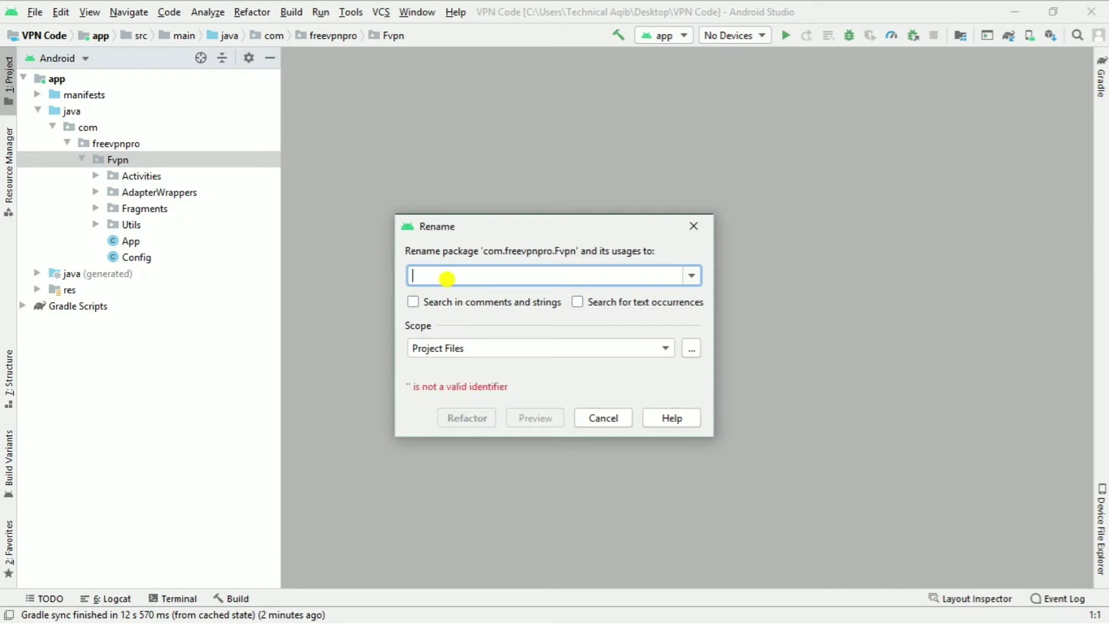
pyautogui.write('free')
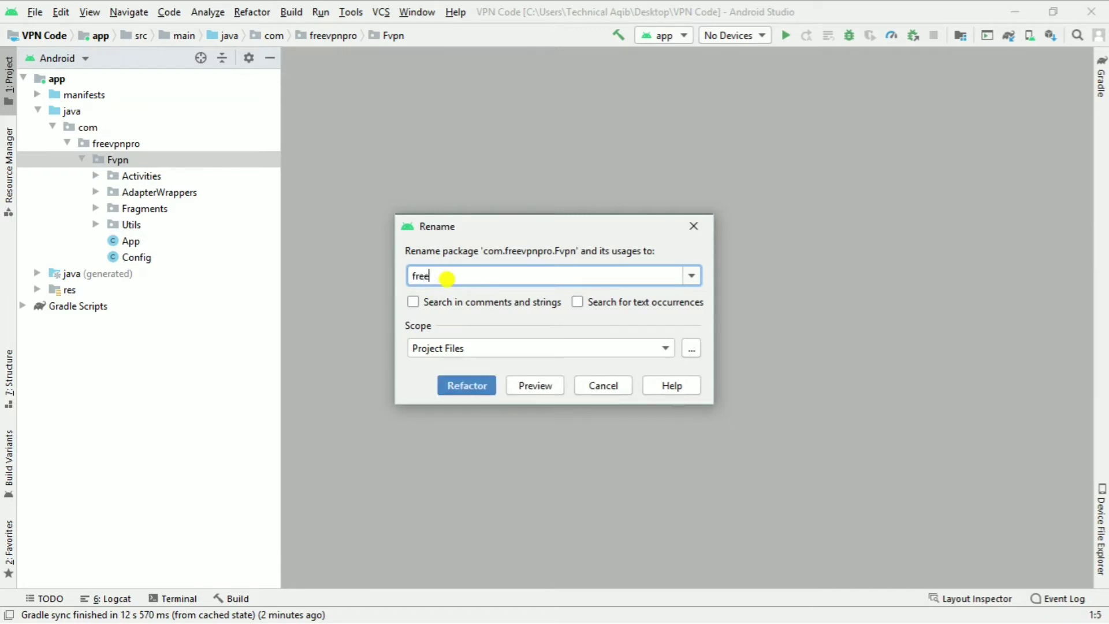
pyautogui.write('vpn')
pyautogui.click(413, 302)
pyautogui.click(577, 302)
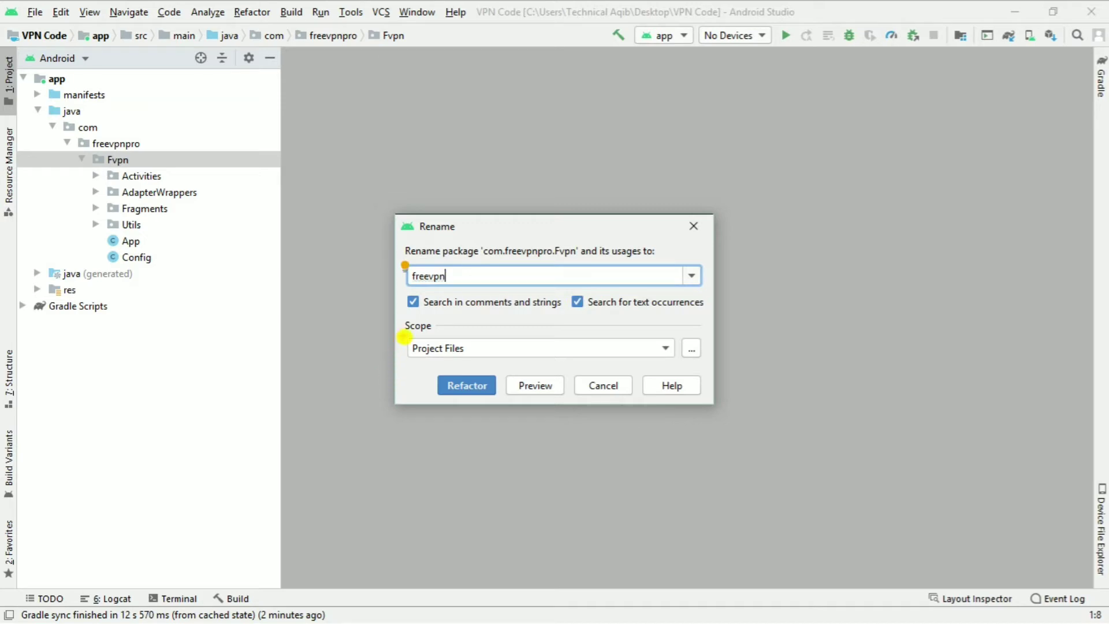
pyautogui.moveTo(405, 333); pyautogui.dragTo(486, 361)
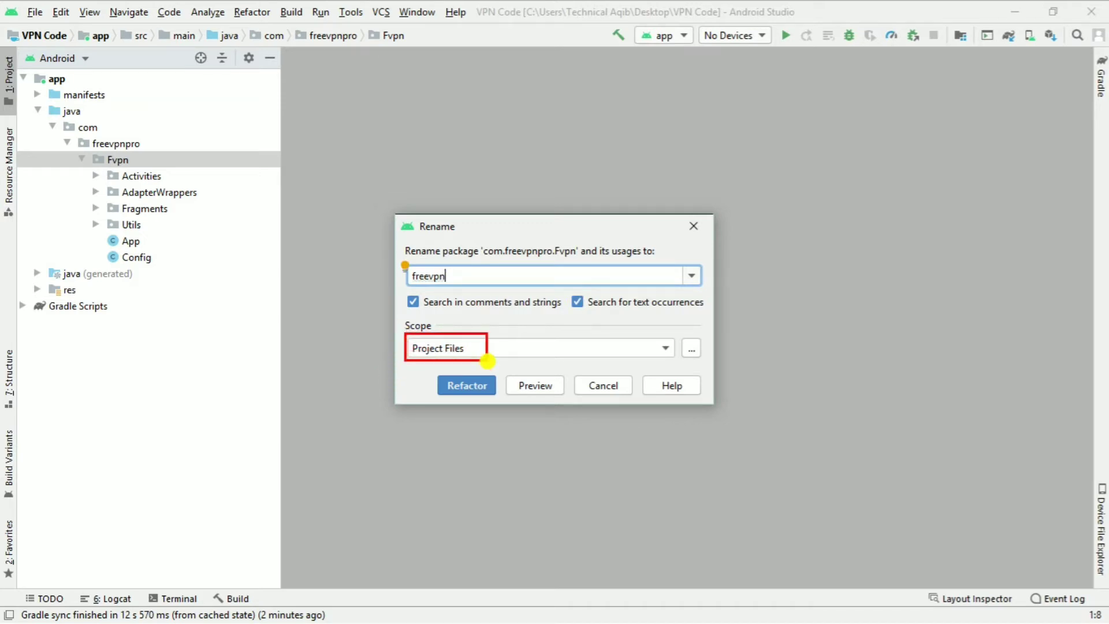
pyautogui.click(460, 384)
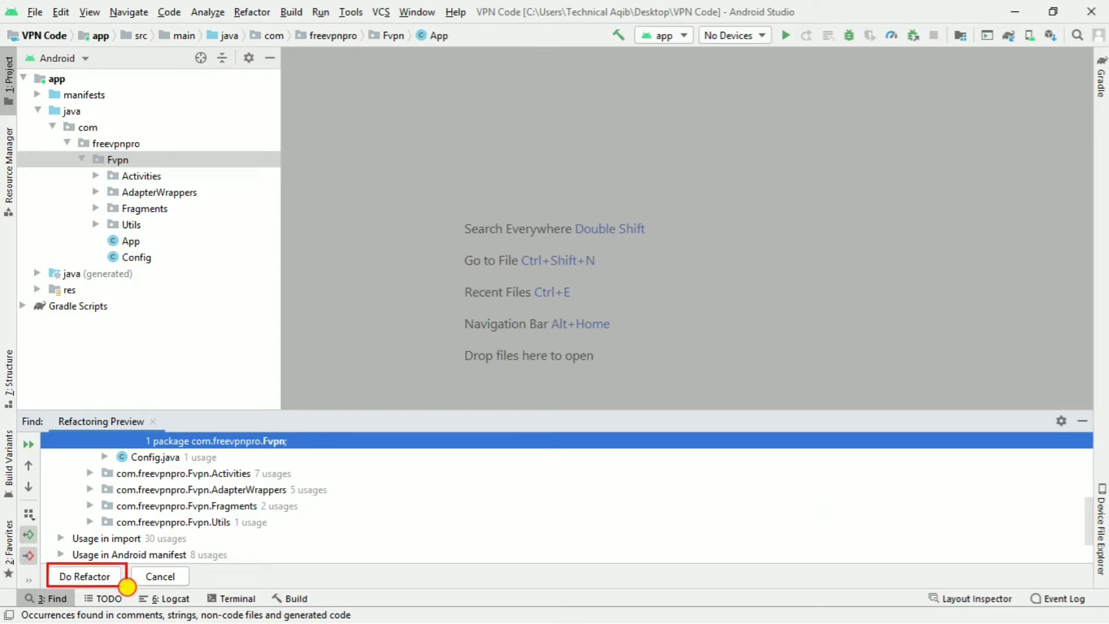
pyautogui.click(77, 579)
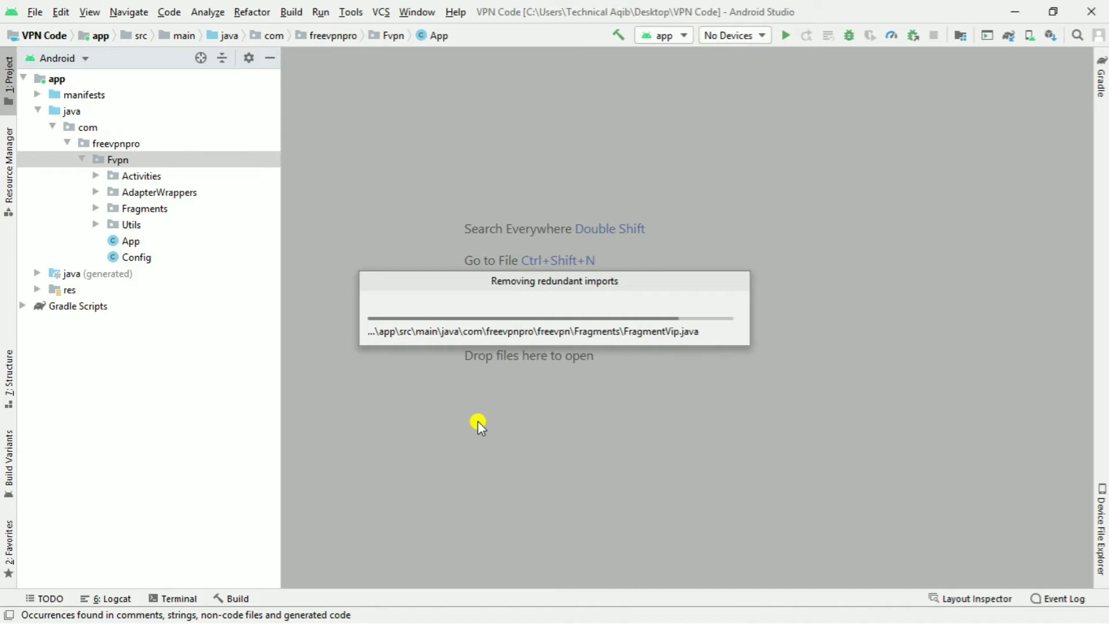
# - Select the freevpnpro package and start its Rename refactoring
pyautogui.click(218, 208)
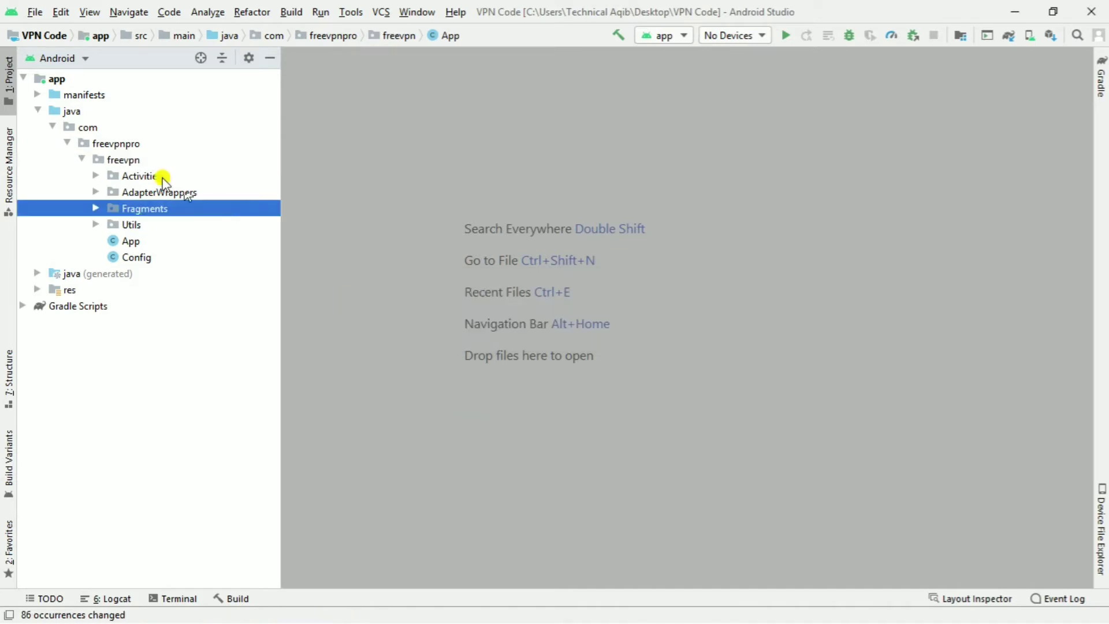
pyautogui.click(125, 161)
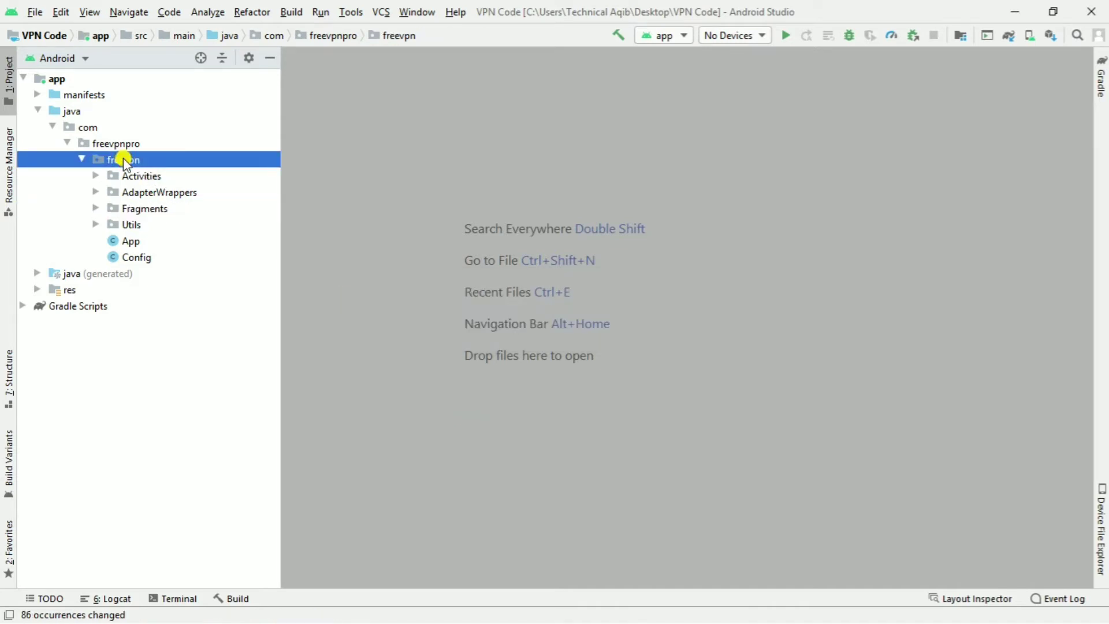
pyautogui.click(121, 142)
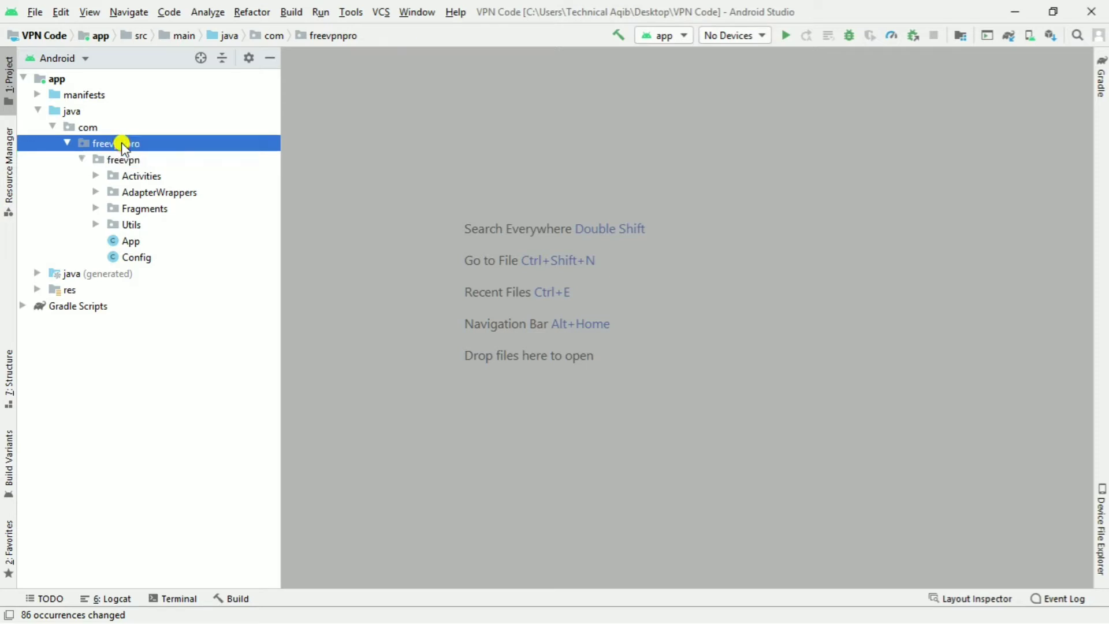
pyautogui.rightClick(122, 142)
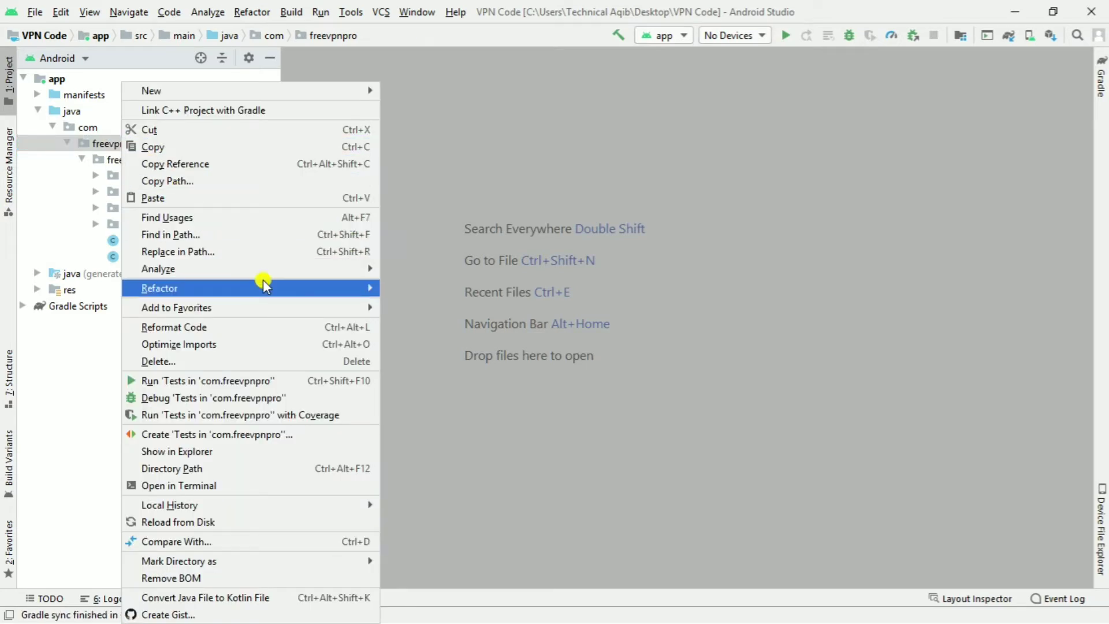
pyautogui.moveTo(265, 284)
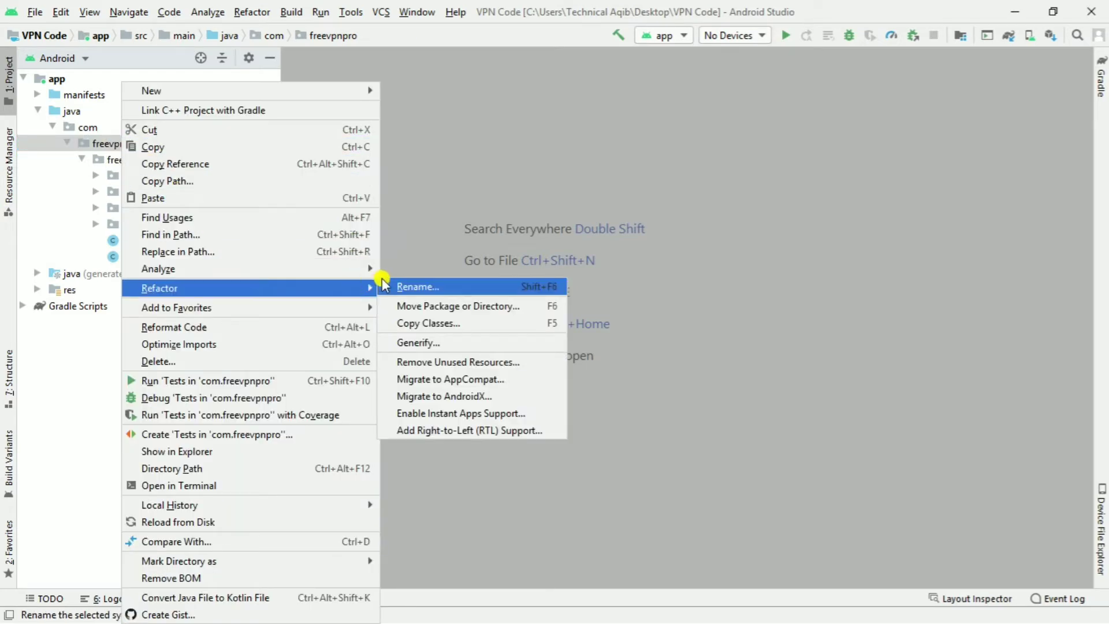
pyautogui.click(404, 286)
# - Rename it to asandroid_lahore, including comments, strings and text occurrences, and apply to all usages
pyautogui.press('BackSpace')
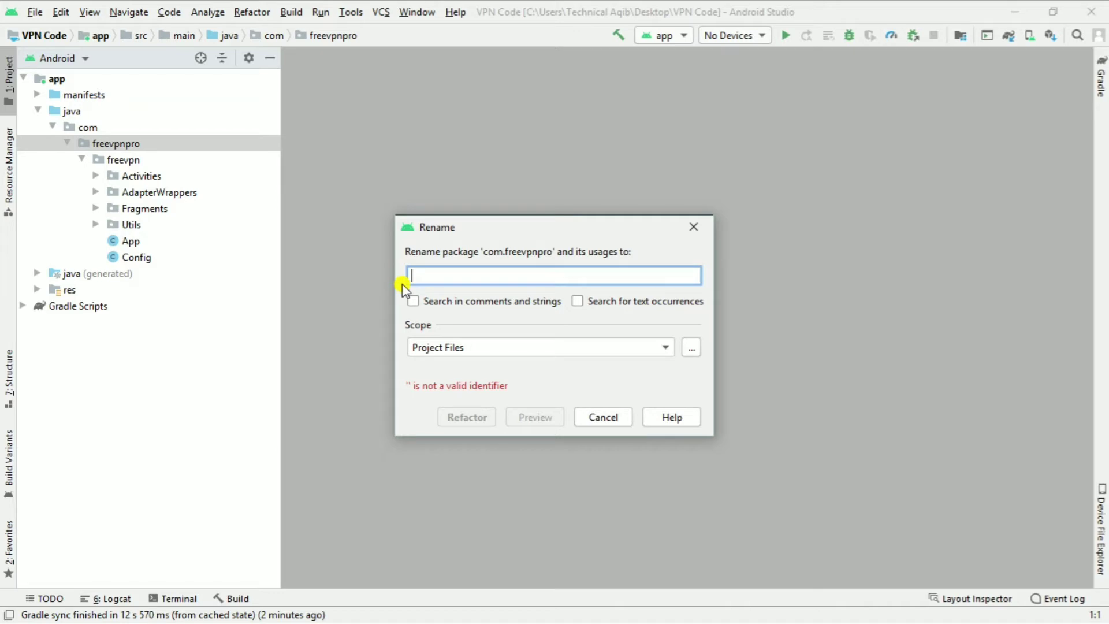
pyautogui.write('pro')
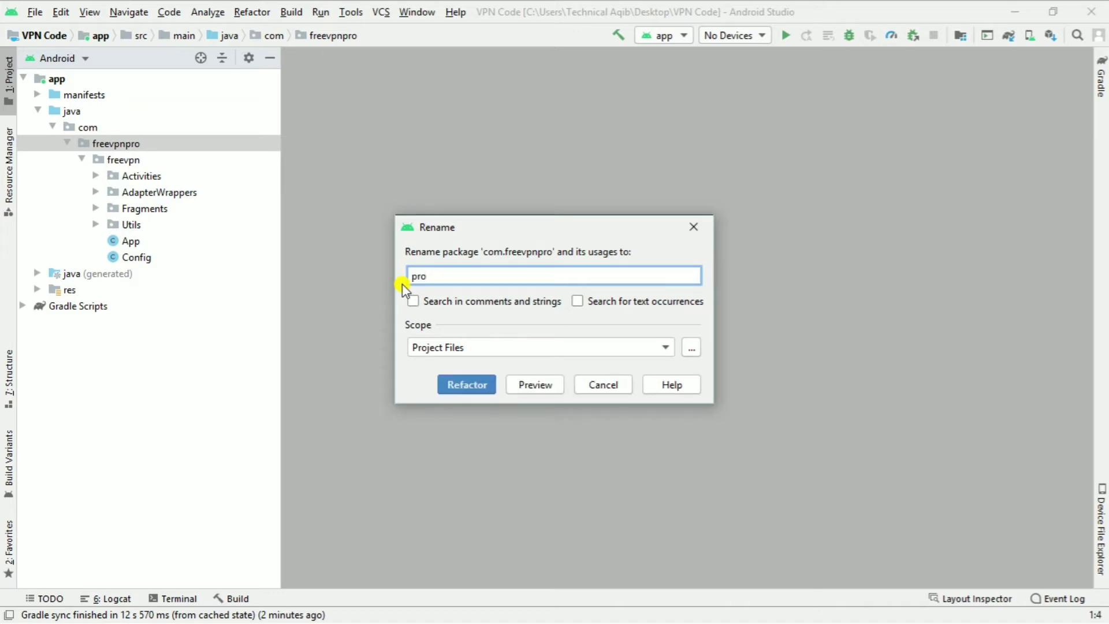
pyautogui.press('BackSpace')
pyautogui.press('BackSpace')
pyautogui.write('asandroid')
pyautogui.click(413, 300)
pyautogui.click(576, 300)
pyautogui.click(470, 381)
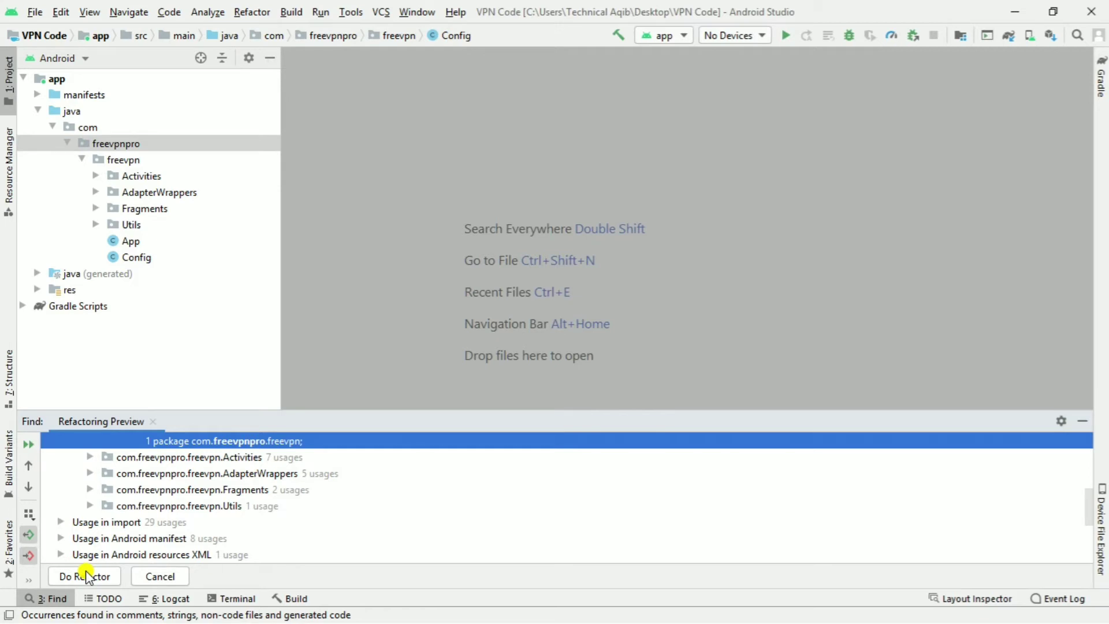
pyautogui.moveTo(49, 567); pyautogui.dragTo(127, 583)
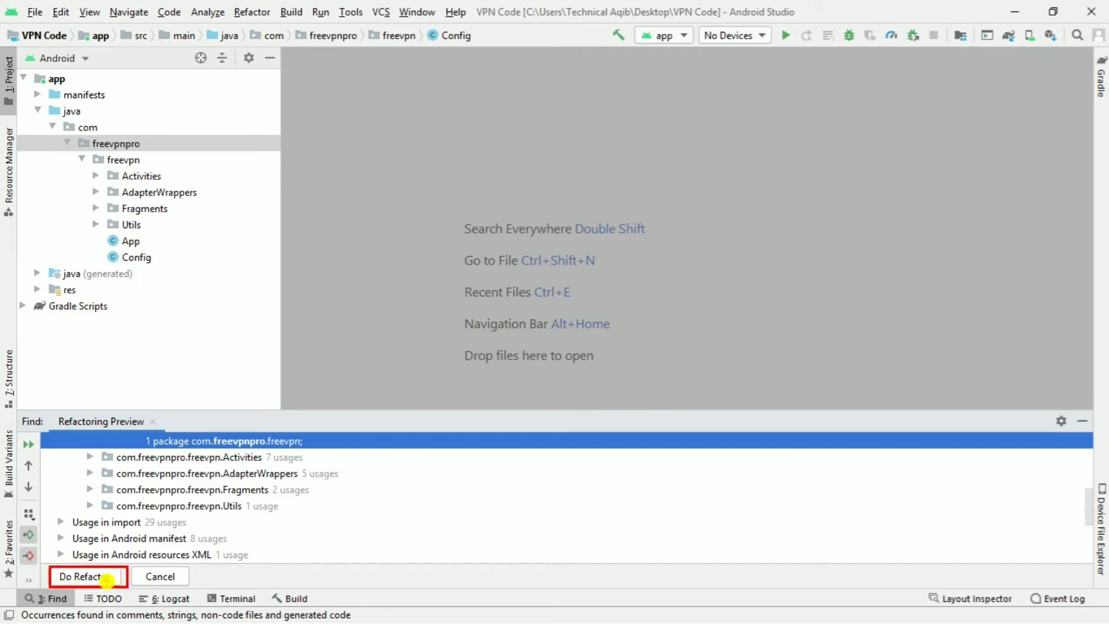
pyautogui.click(88, 575)
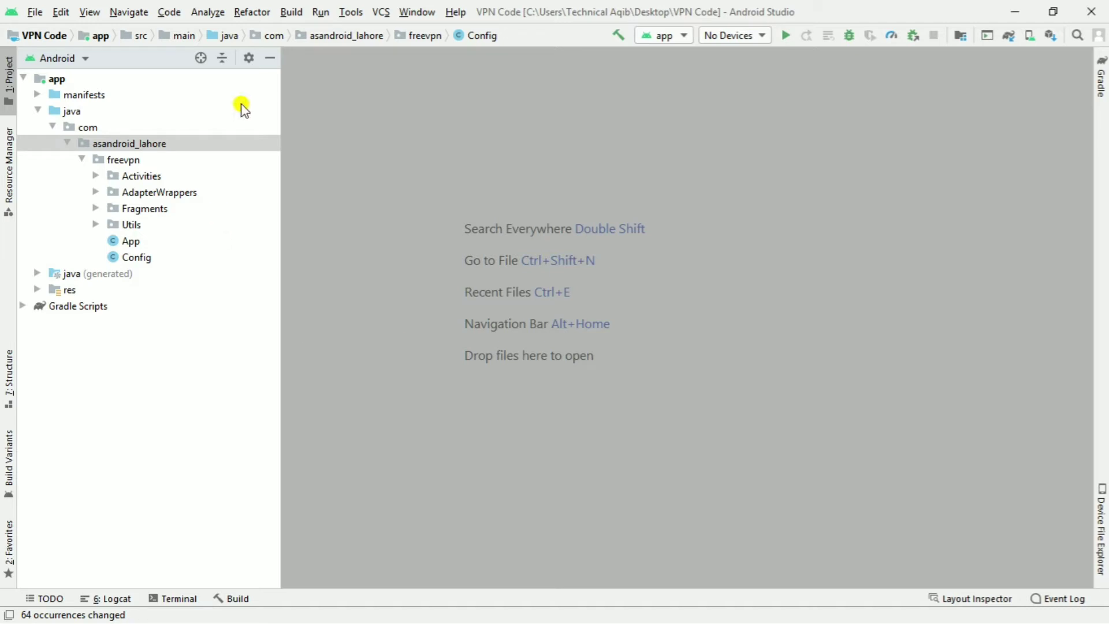
# - Re-enable Compact Middle Packages and open the app module's build.gradle
pyautogui.click(251, 57)
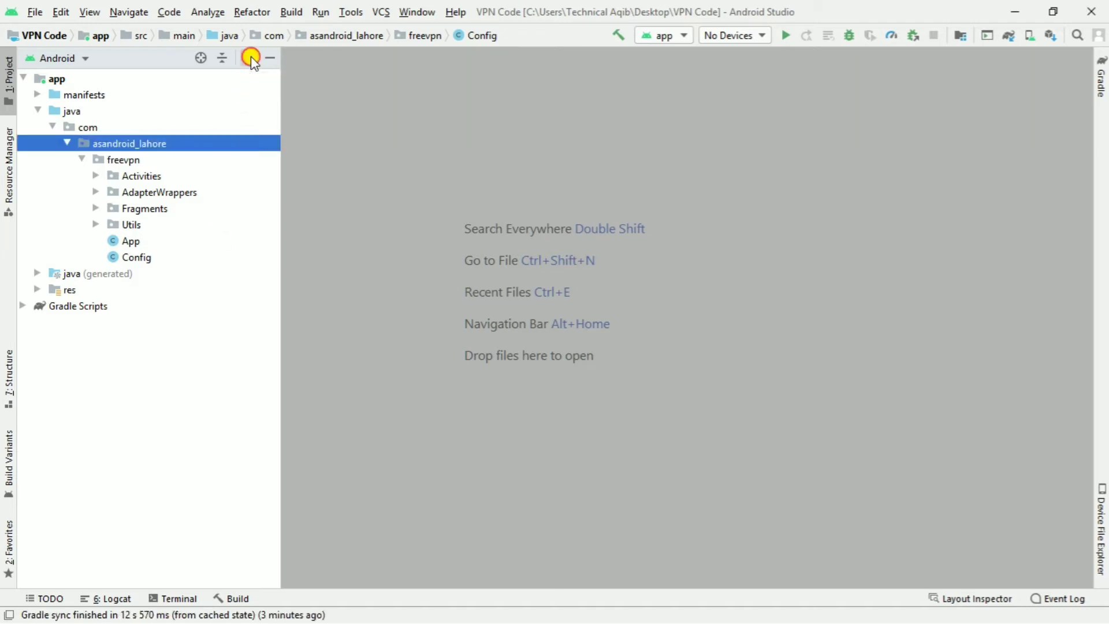
pyautogui.click(275, 120)
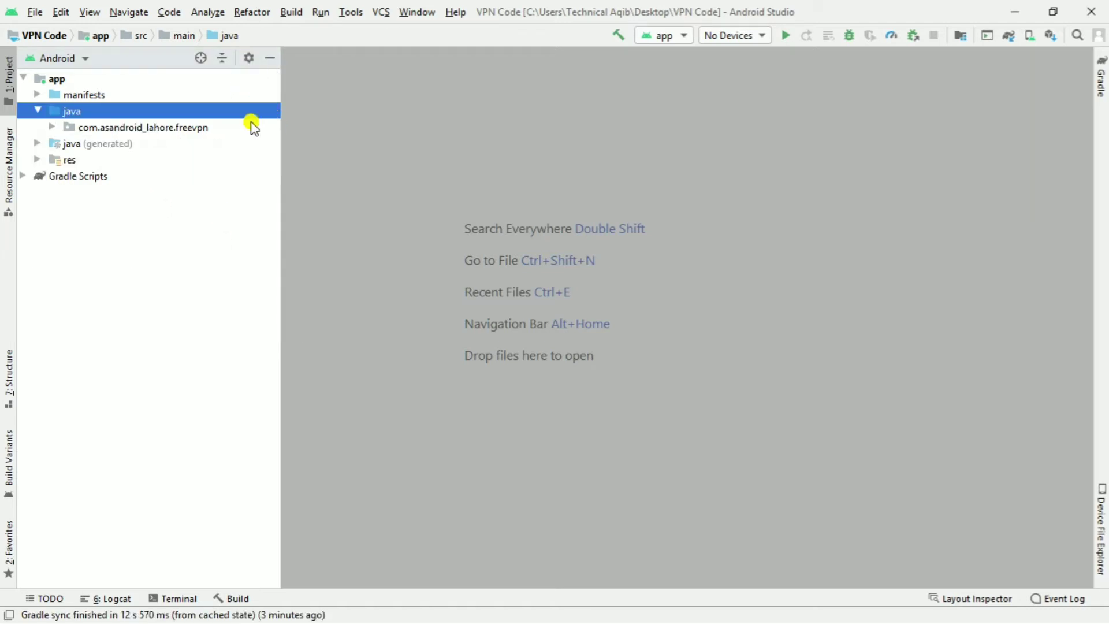
pyautogui.click(23, 178)
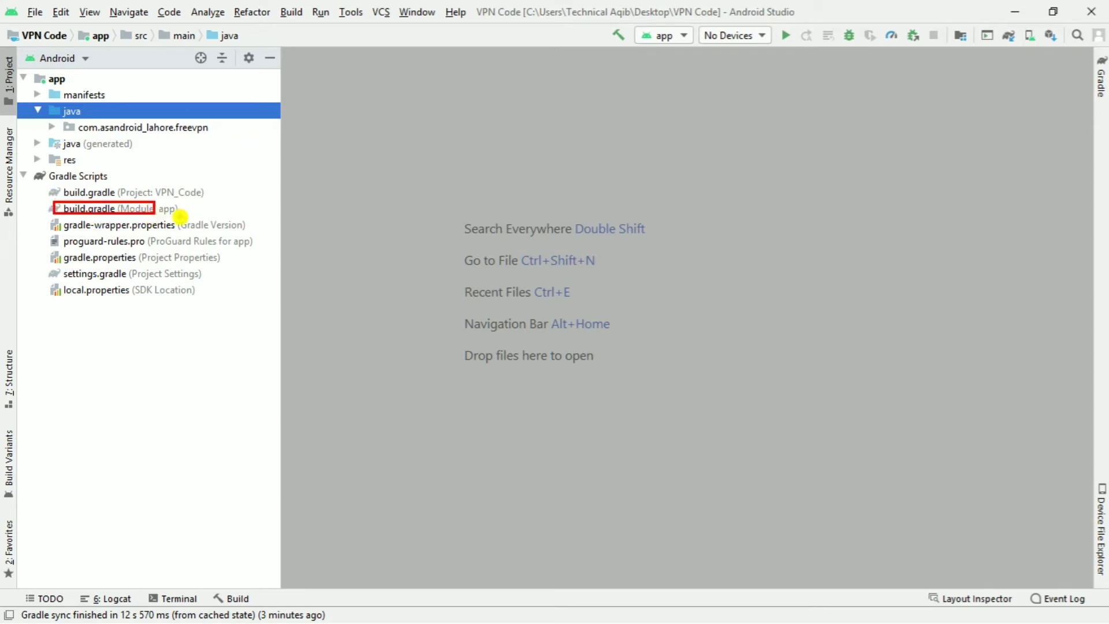
pyautogui.click(72, 209)
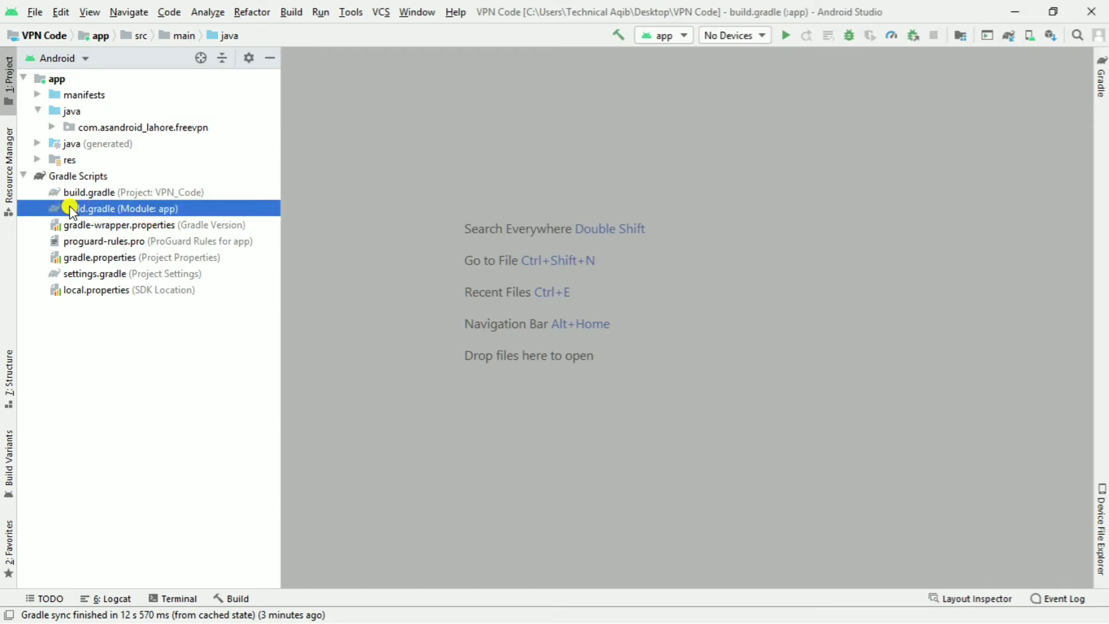
pyautogui.doubleClick(72, 209)
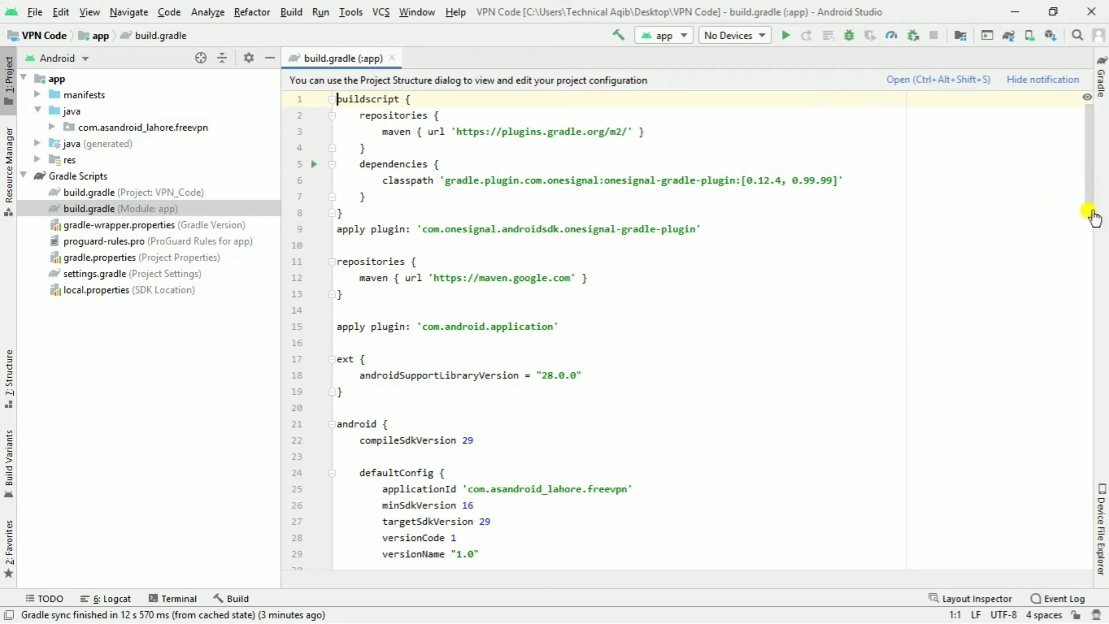
pyautogui.moveTo(1094, 193); pyautogui.dragTo(1093, 240)
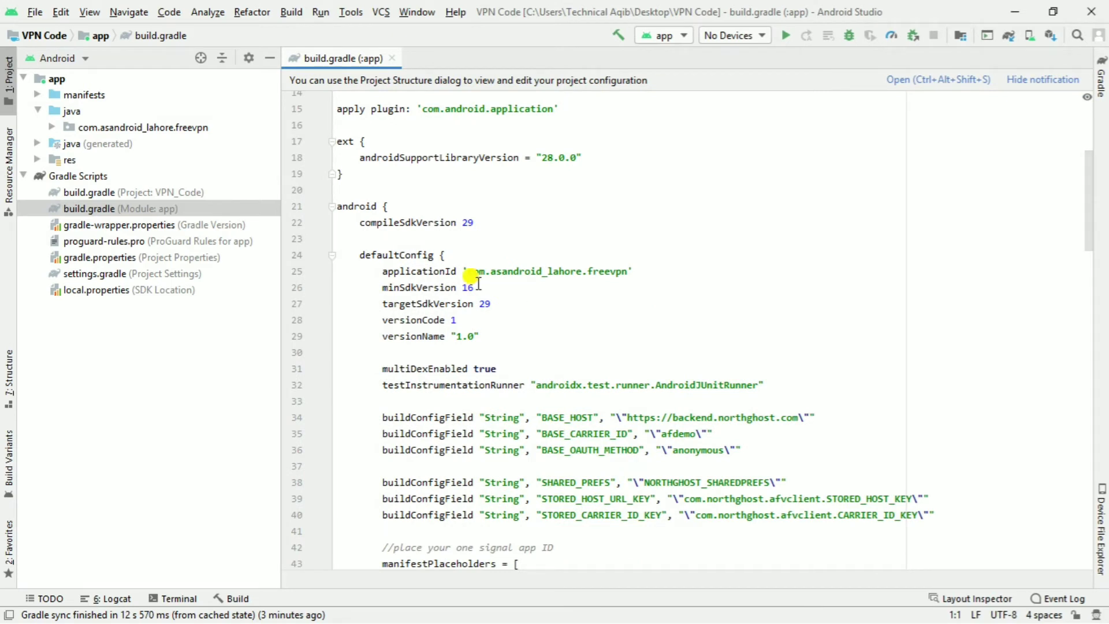
pyautogui.moveTo(467, 259); pyautogui.dragTo(645, 285)
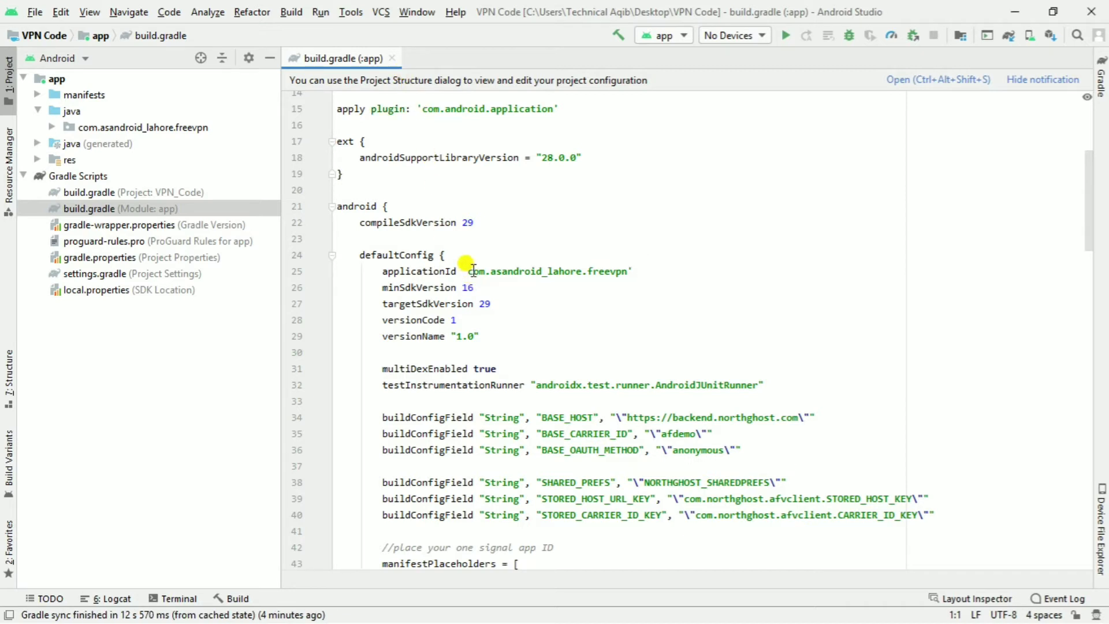
# - Copy the applicationId com.asandroid_lahore.freevpn from build.gradle and minimize Android Studio
pyautogui.click(390, 59)
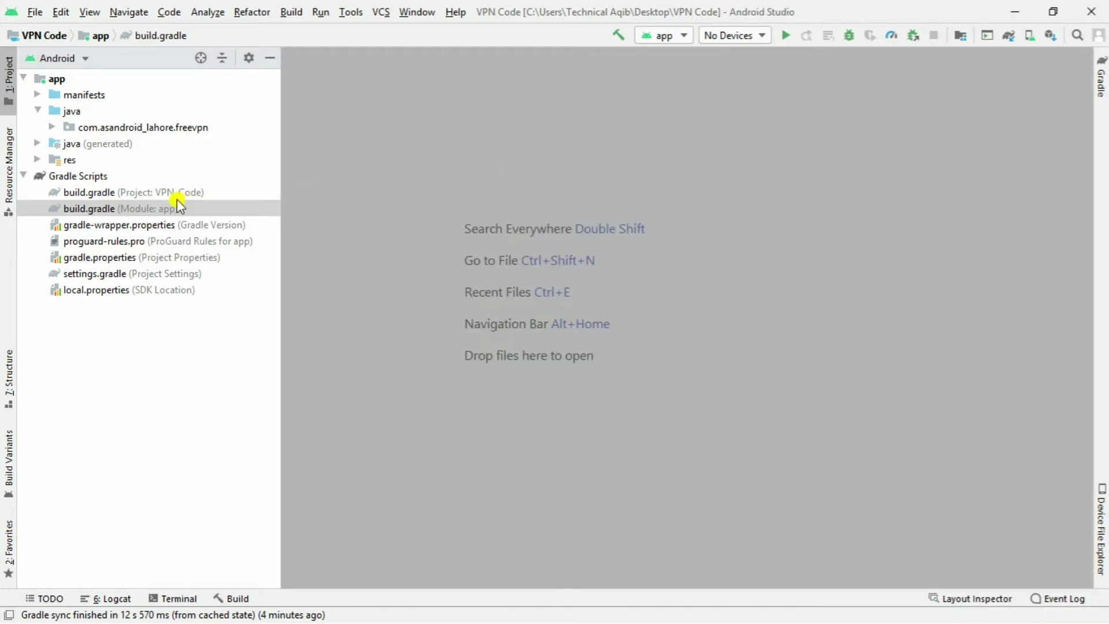
pyautogui.doubleClick(142, 209)
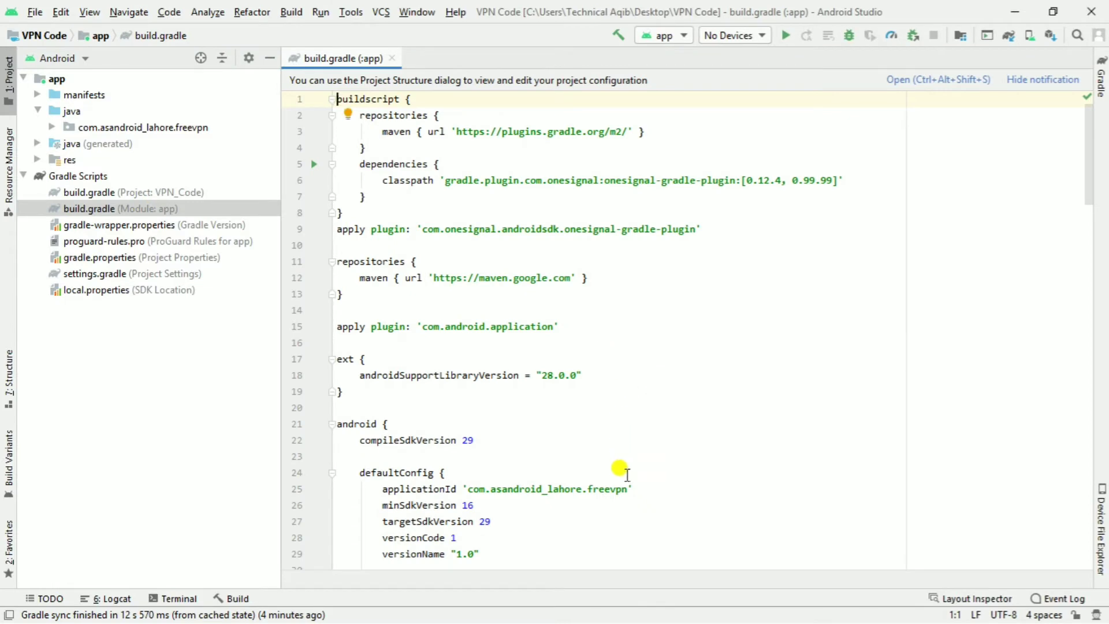
pyautogui.moveTo(628, 489); pyautogui.dragTo(468, 490)
pyautogui.rightClick(466, 488)
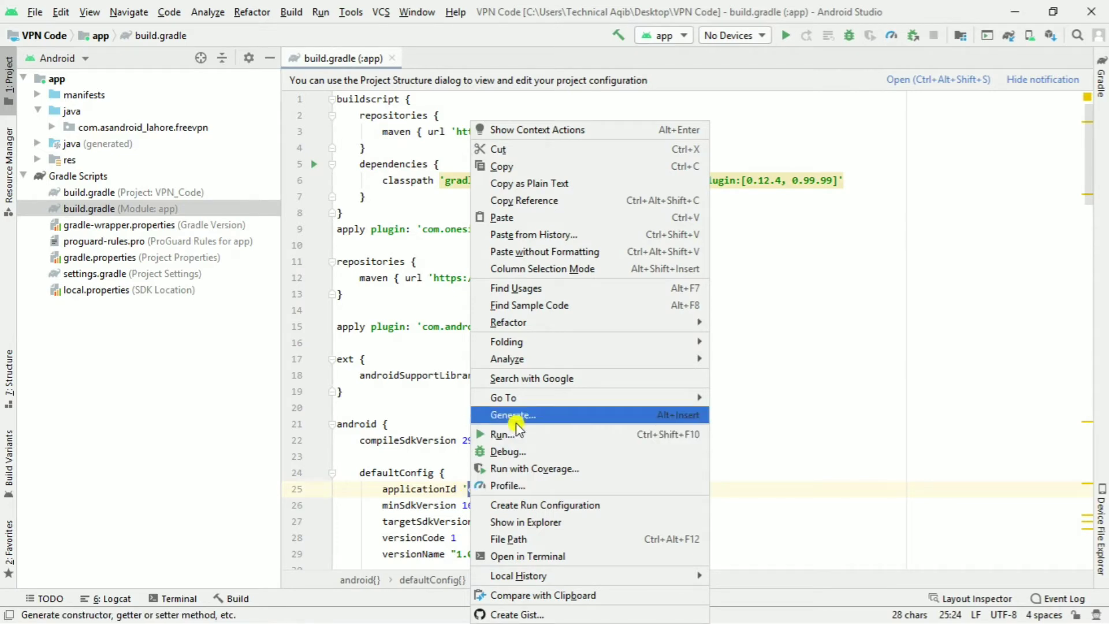
pyautogui.click(519, 166)
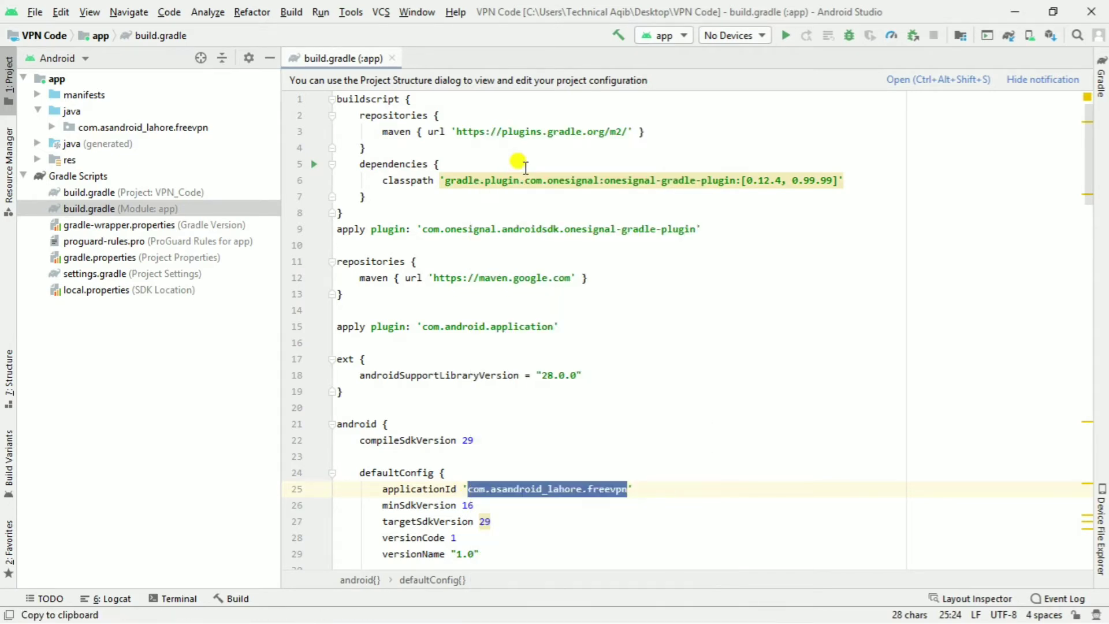
pyautogui.click(1013, 12)
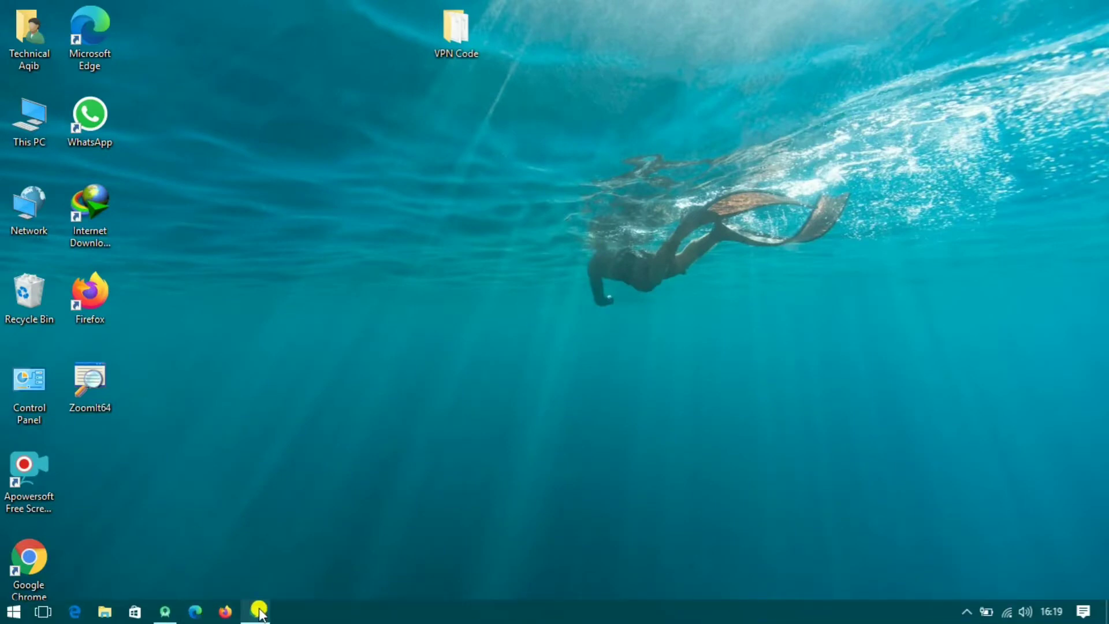
# - Search Google for 'firebase console' in a new Chrome tab and open the Firebase Console result
pyautogui.click(257, 611)
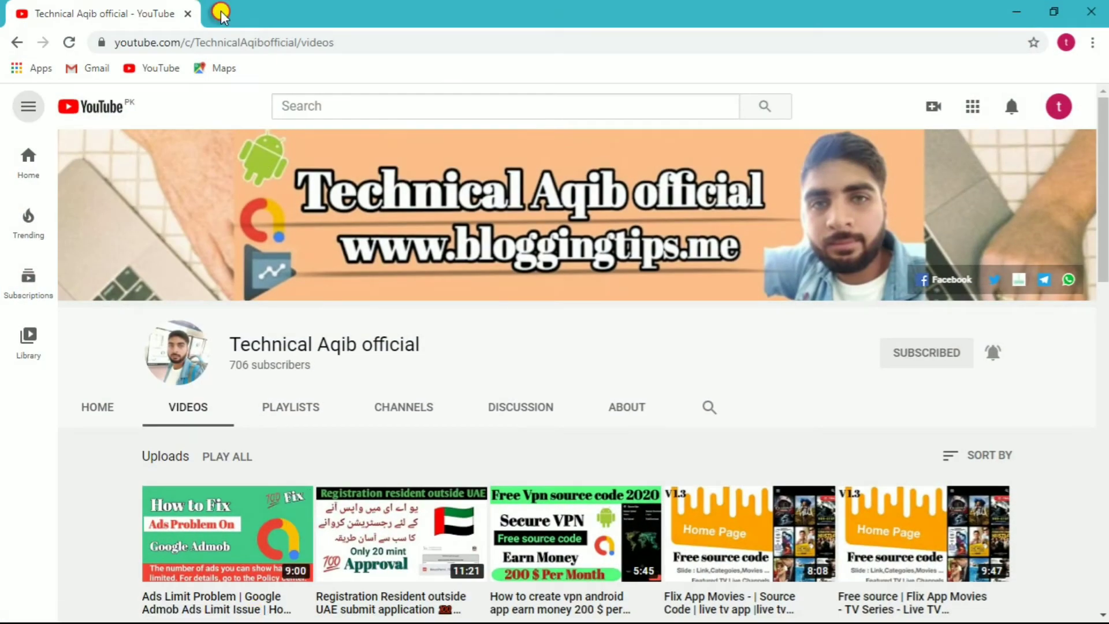
pyautogui.click(220, 12)
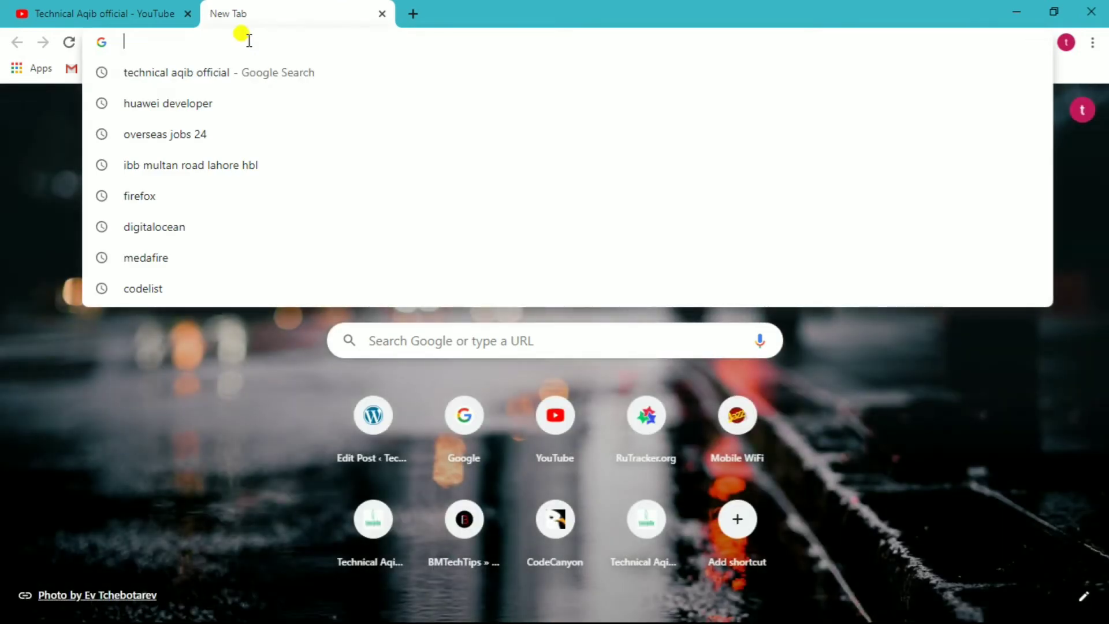
pyautogui.write('google.com')
pyautogui.press('Return')
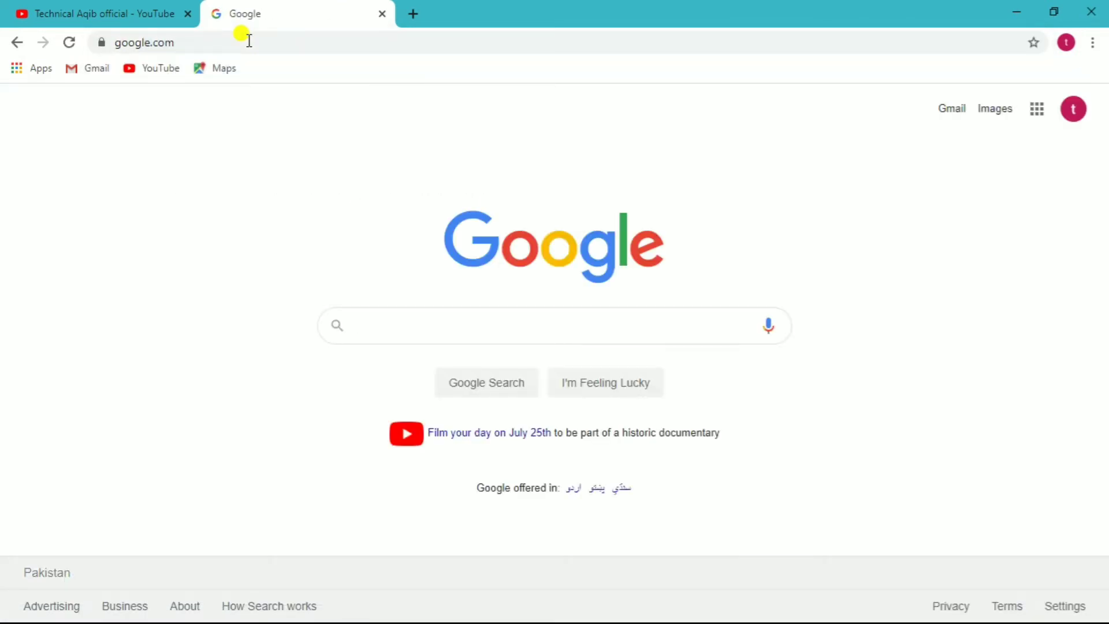
pyautogui.write('fire')
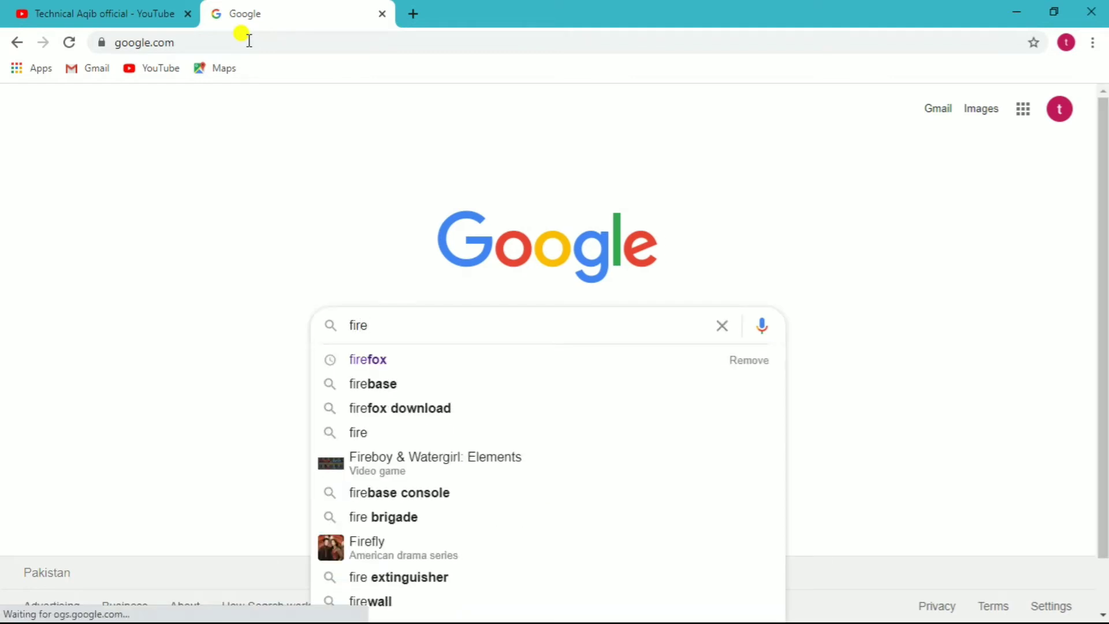
pyautogui.press('Down')
pyautogui.press('Down')
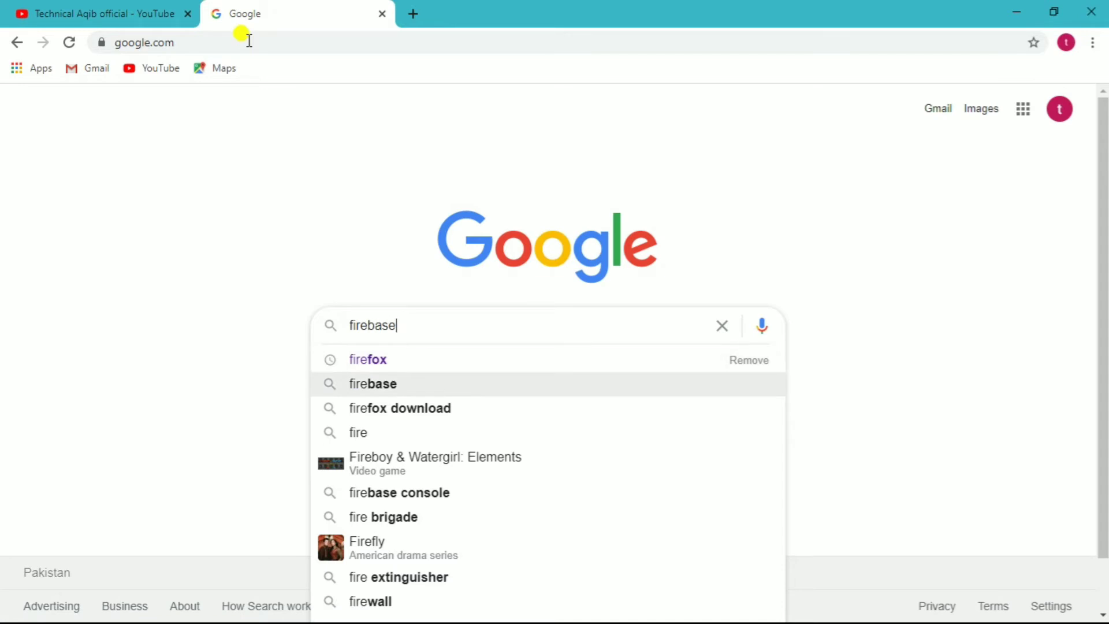
pyautogui.write('c')
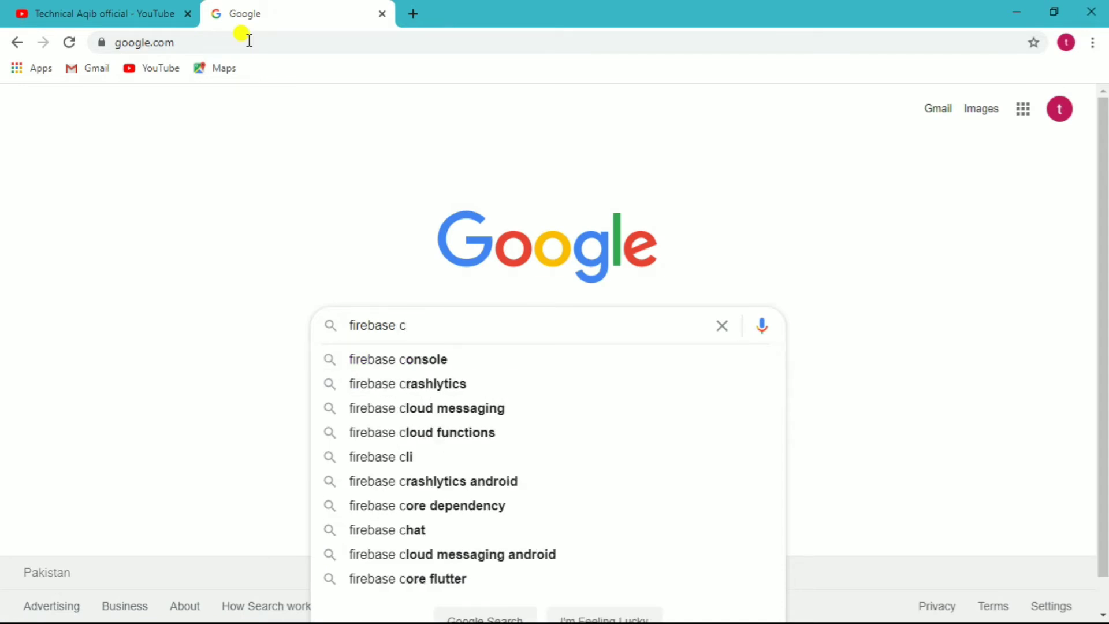
pyautogui.press('Down')
pyautogui.press('Return')
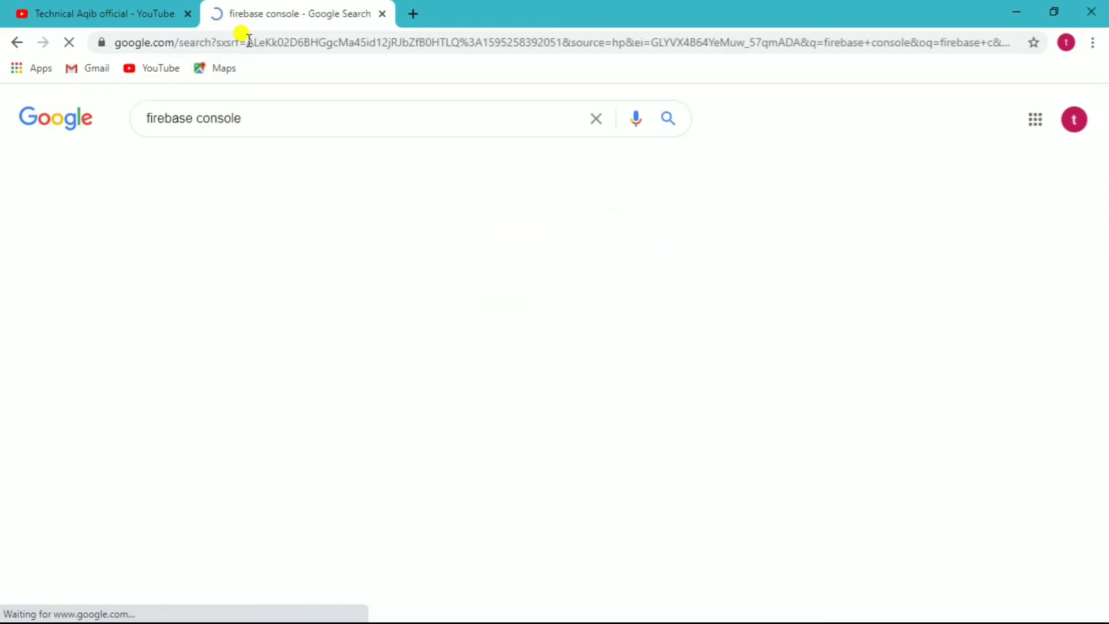
pyautogui.moveTo(247, 41); pyautogui.dragTo(279, 60)
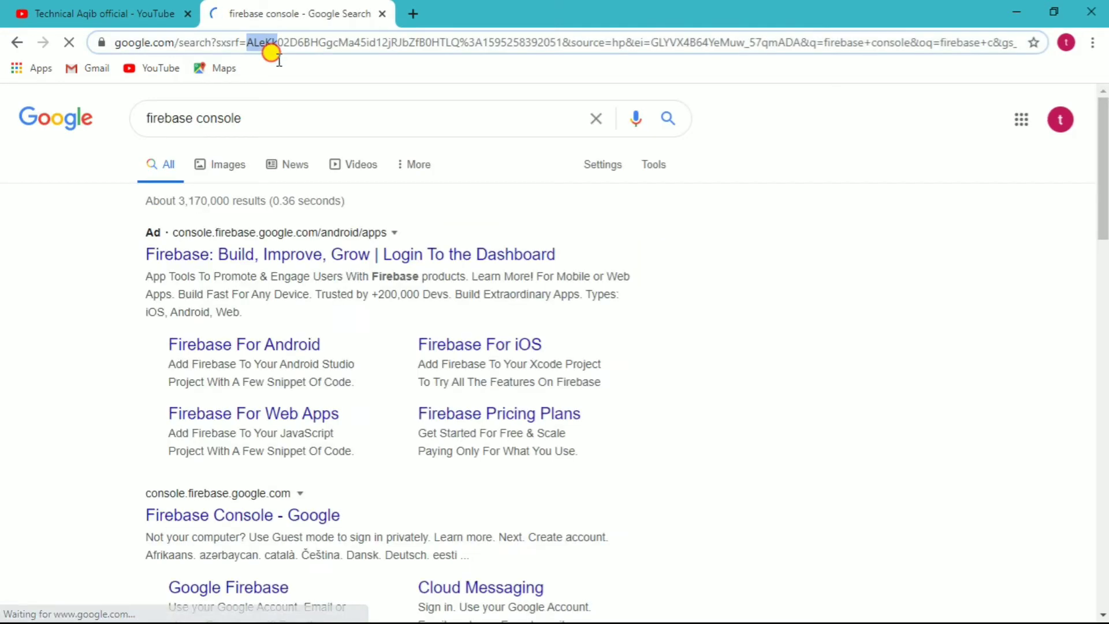
pyautogui.click(190, 536)
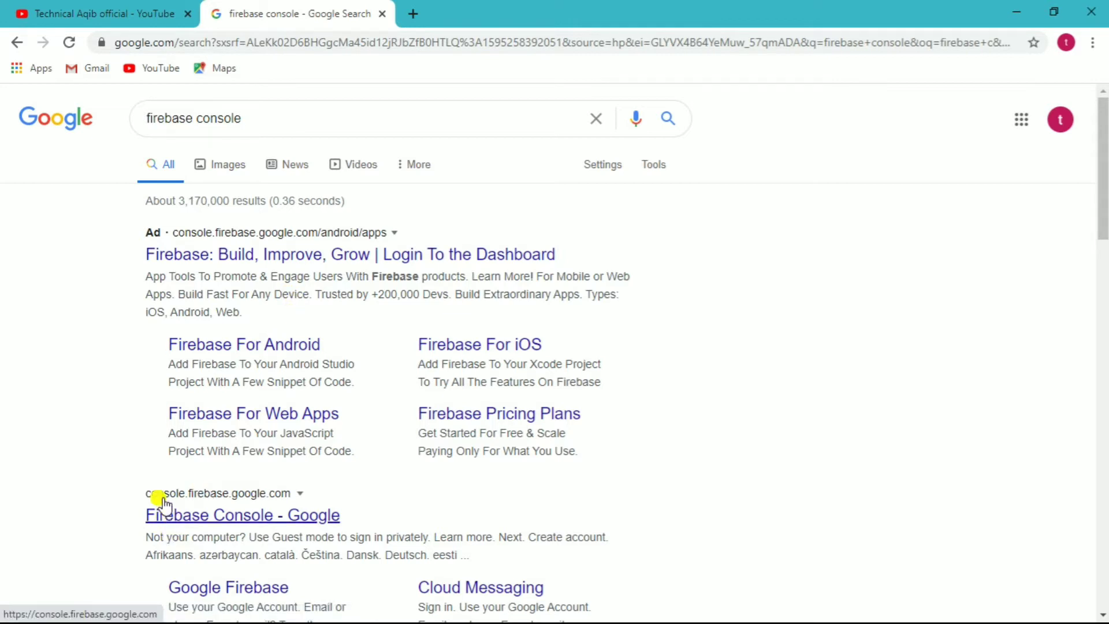
pyautogui.click(259, 519)
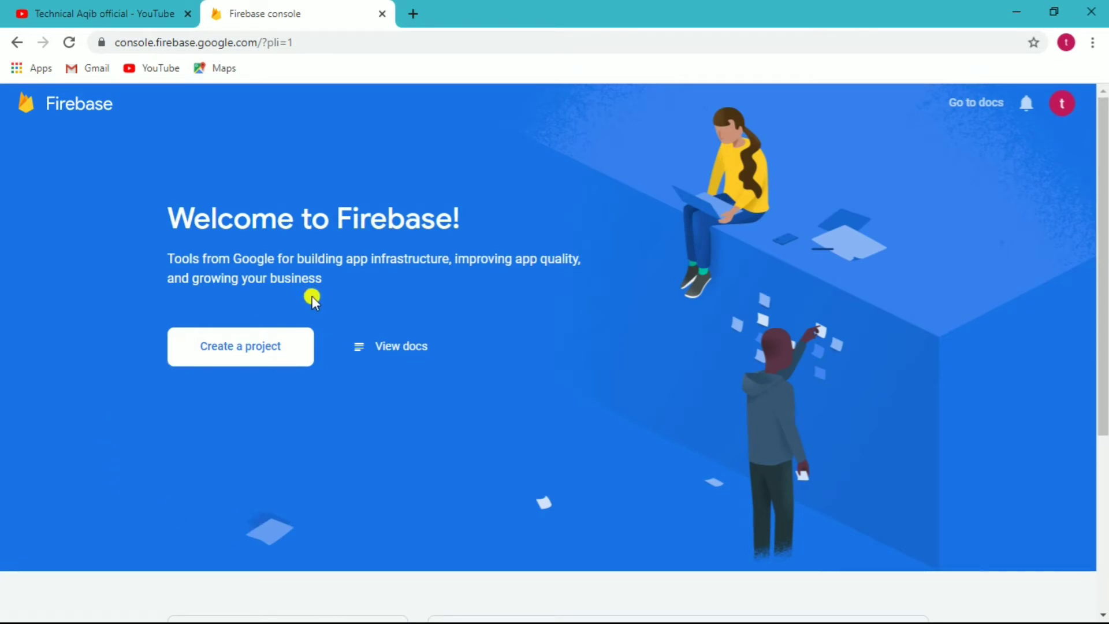
# - Create a Firebase project named 'vpn pro', accept the terms and keep Google Analytics enabled
pyautogui.click(262, 347)
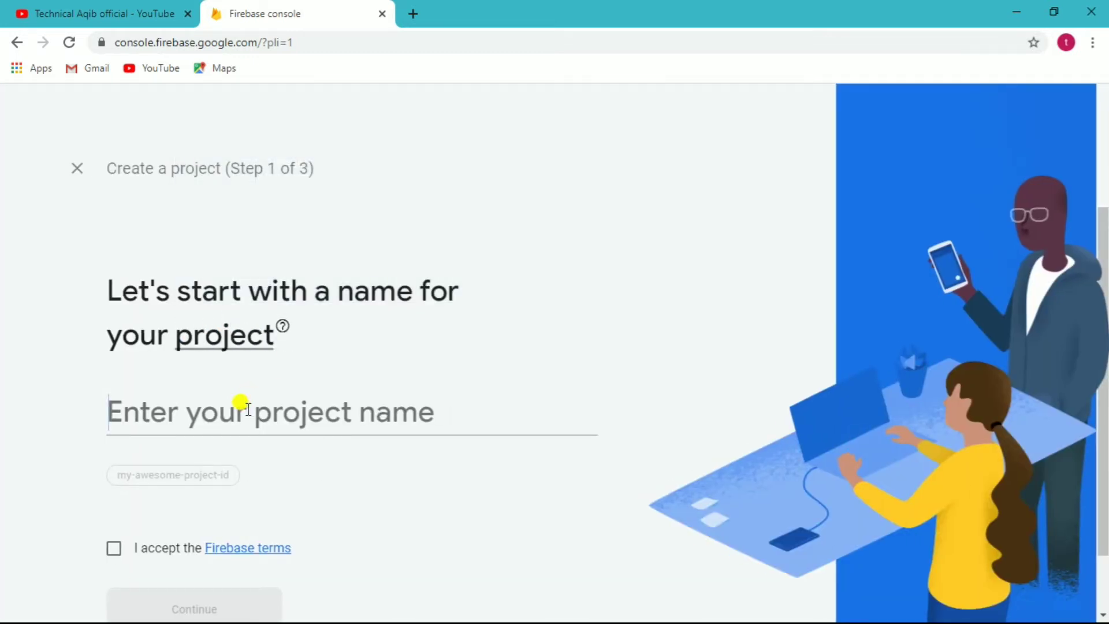
pyautogui.write('vp')
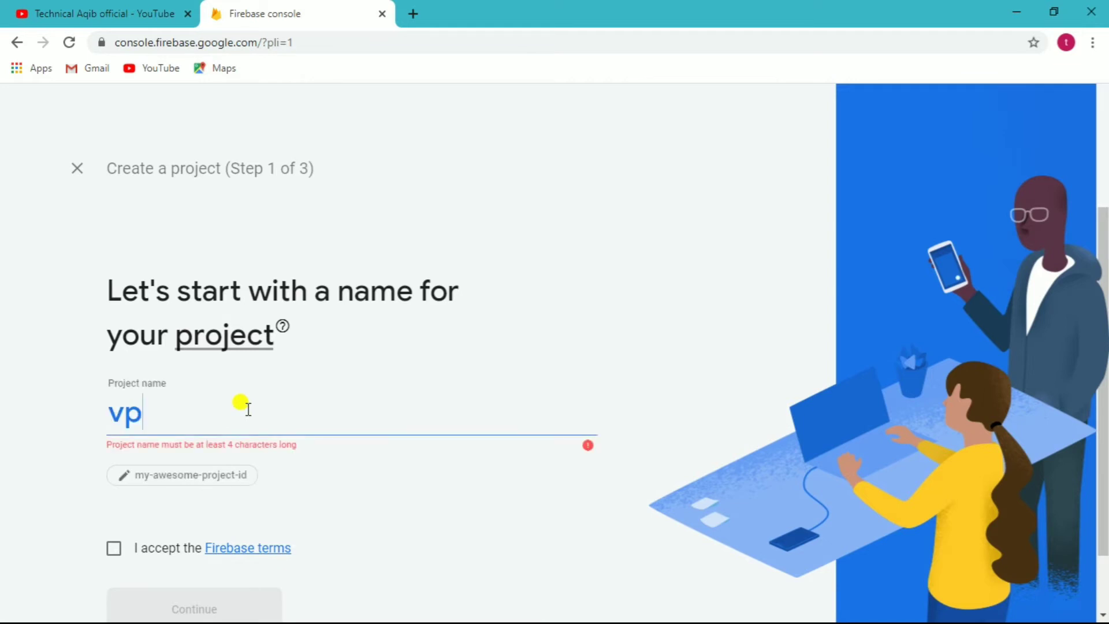
pyautogui.write('n pro')
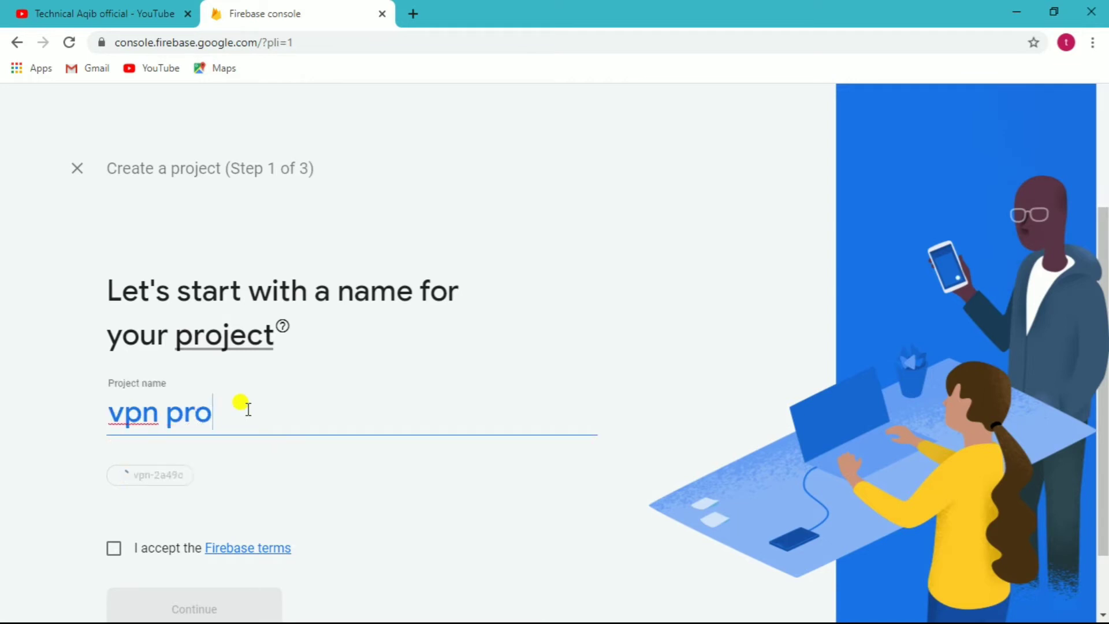
pyautogui.click(114, 550)
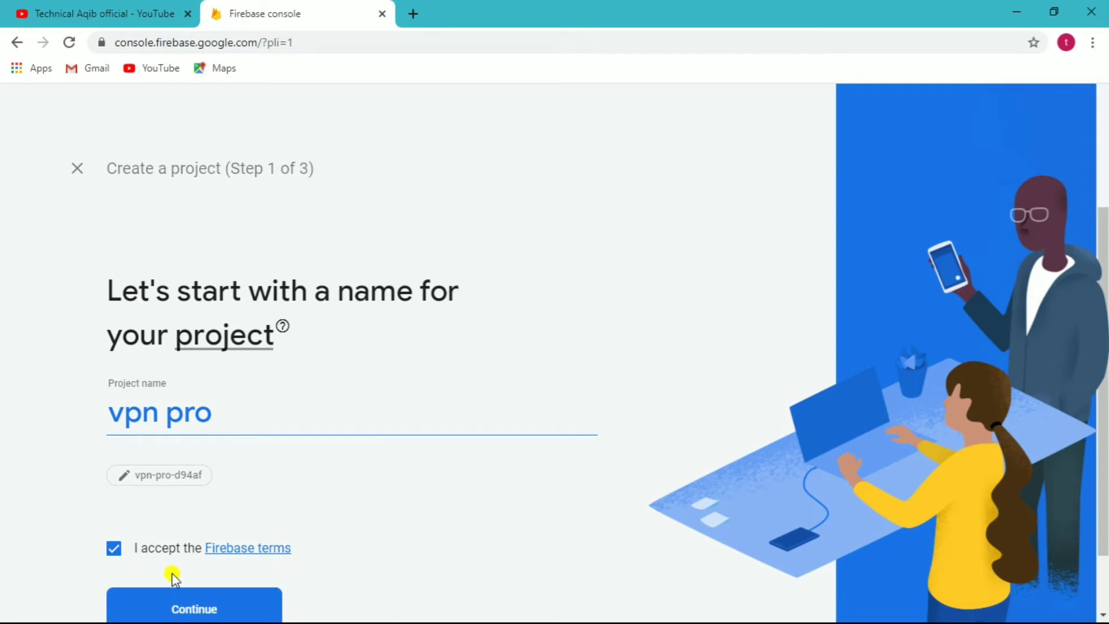
pyautogui.click(217, 604)
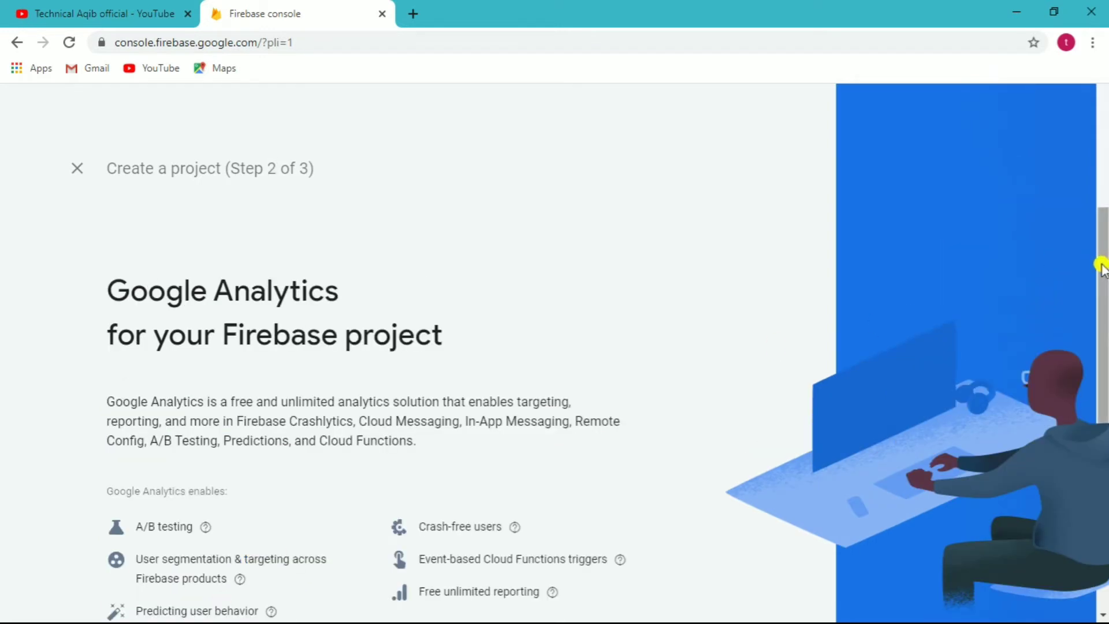
pyautogui.moveTo(1101, 265); pyautogui.dragTo(1097, 371)
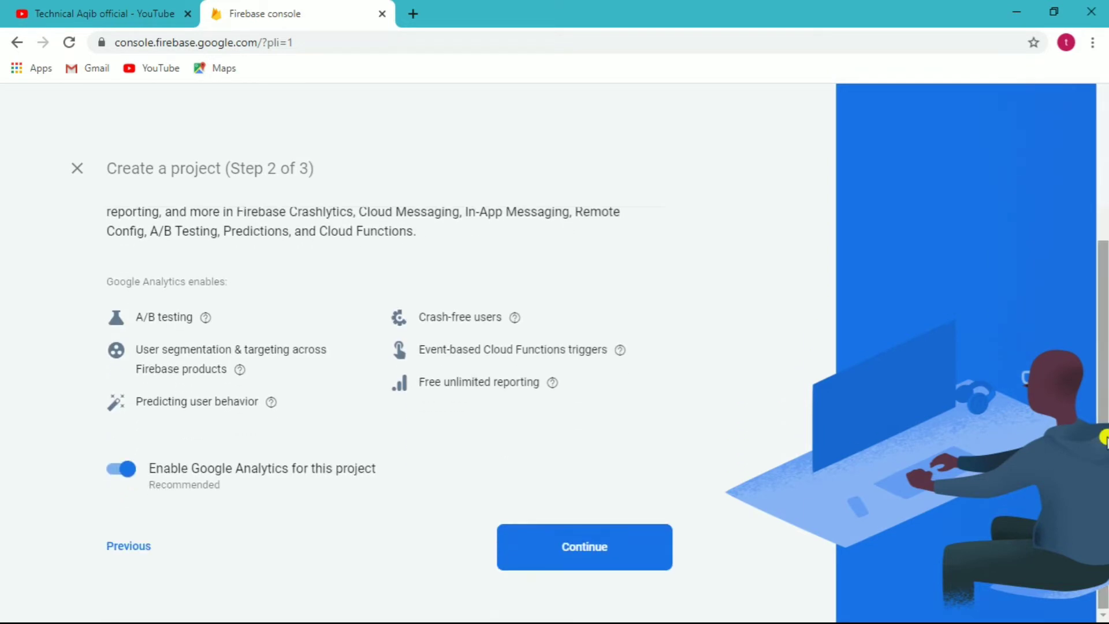
pyautogui.click(576, 544)
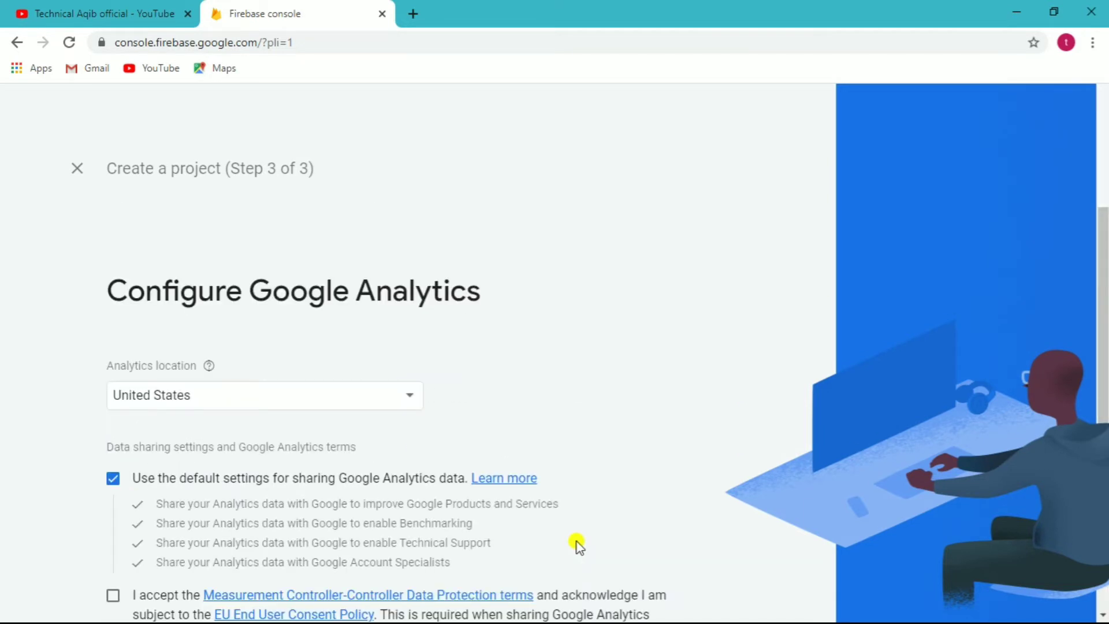
# - Set the Analytics location to Pakistan, accept both terms checkboxes and create the project
pyautogui.click(354, 398)
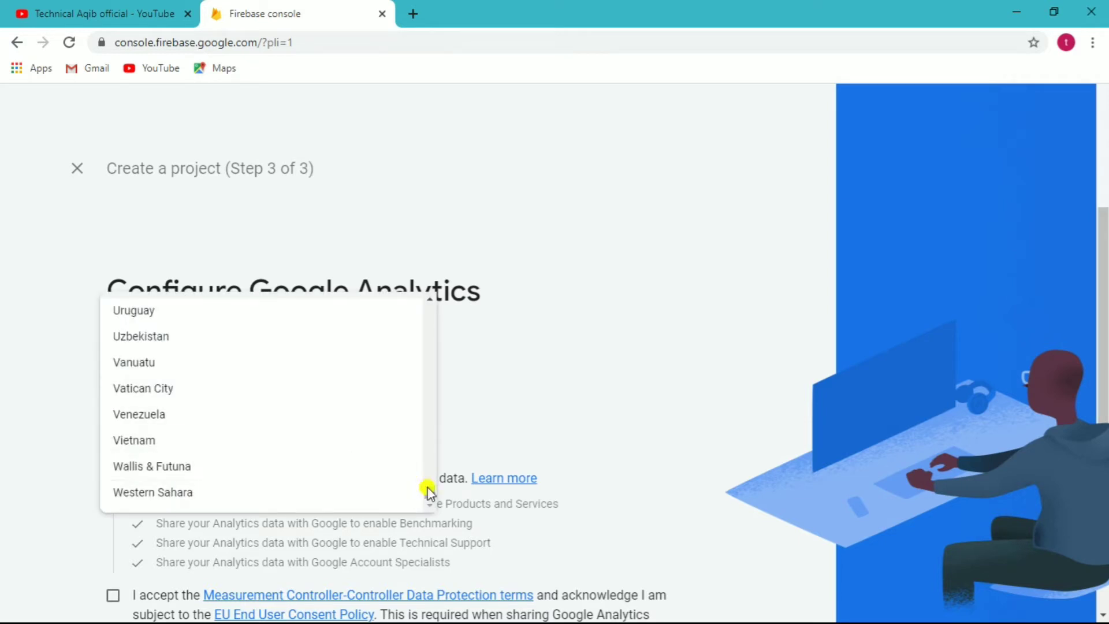
pyautogui.moveTo(431, 491); pyautogui.dragTo(431, 434)
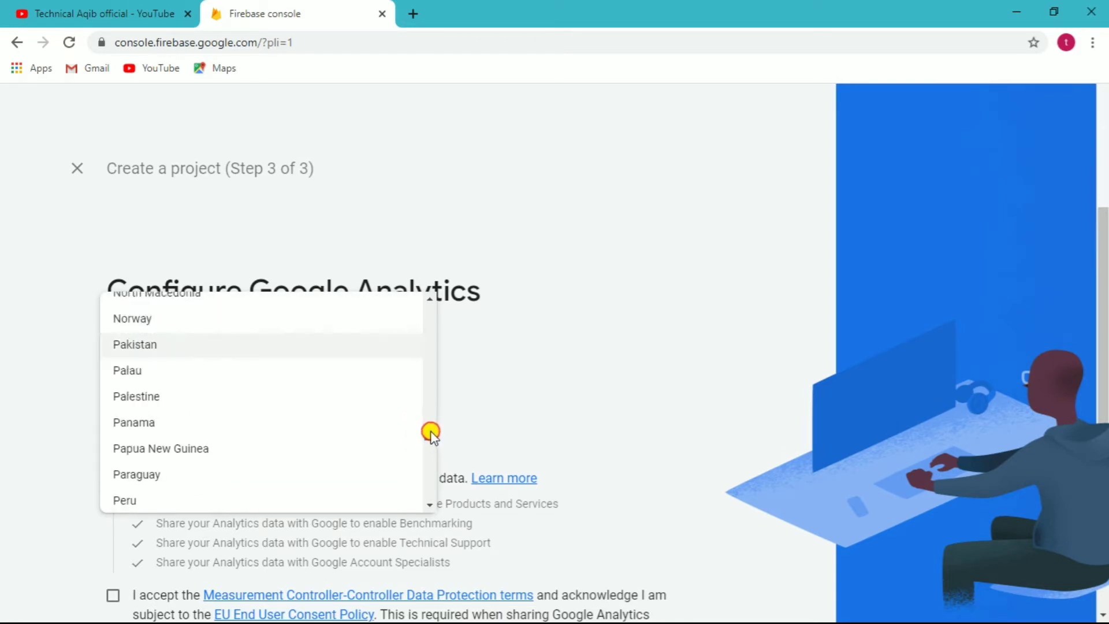
pyautogui.click(145, 349)
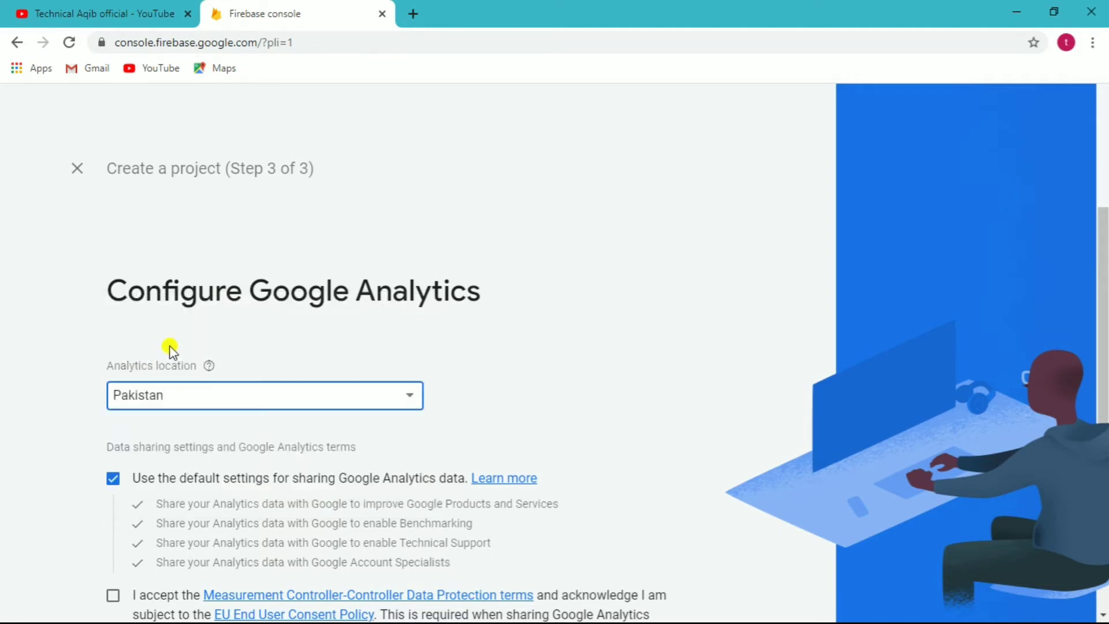
pyautogui.scroll(-3, 1103, 277)
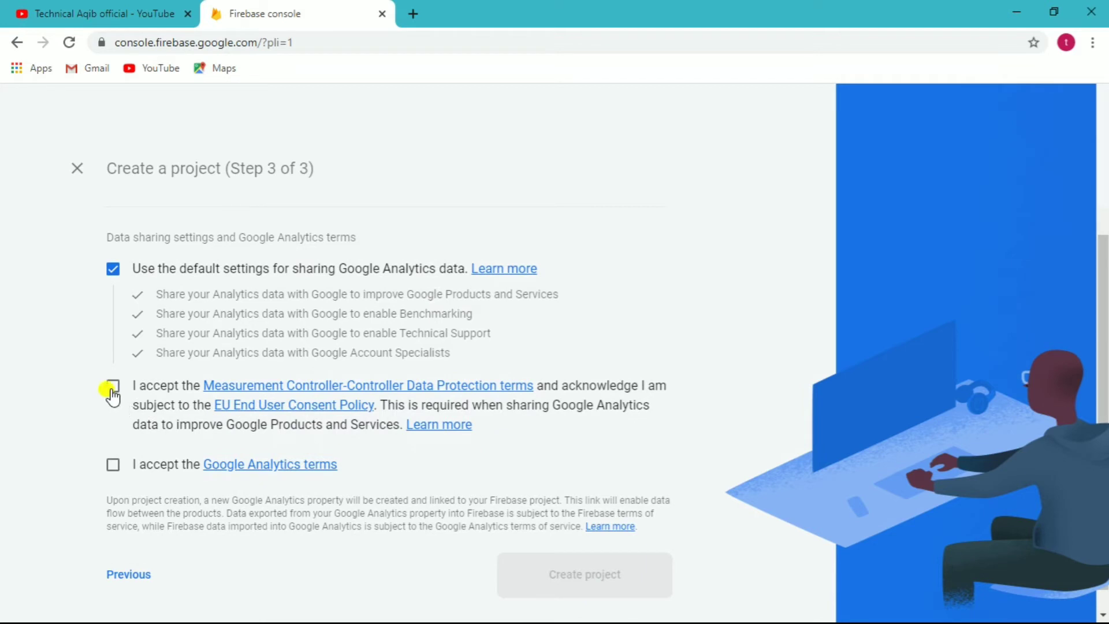
pyautogui.click(113, 387)
pyautogui.click(113, 465)
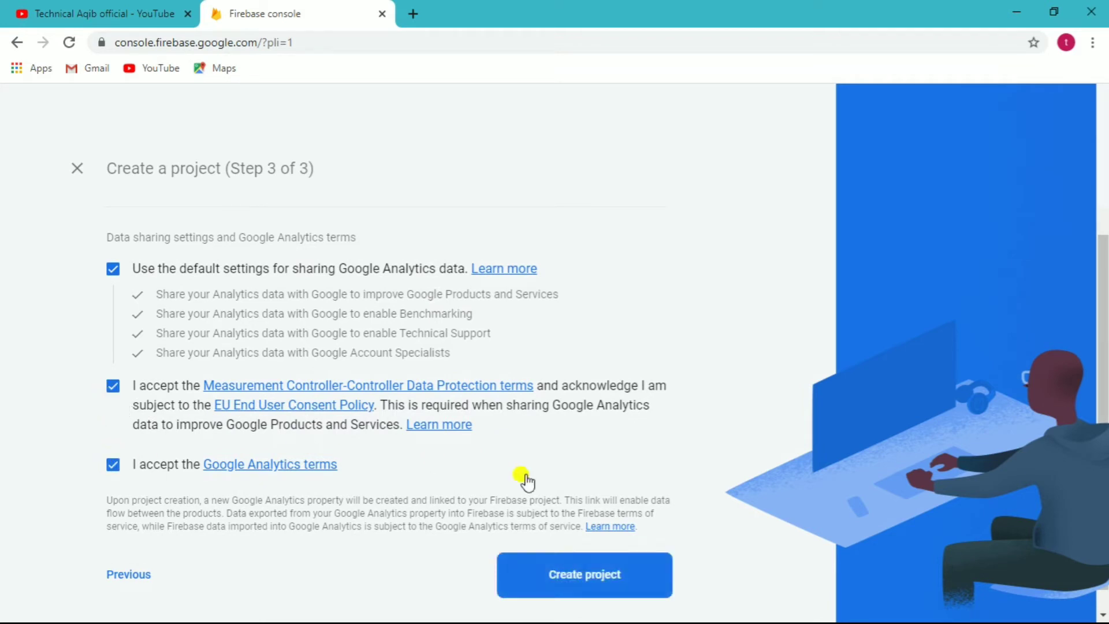
pyautogui.moveTo(1103, 318); pyautogui.dragTo(1104, 337)
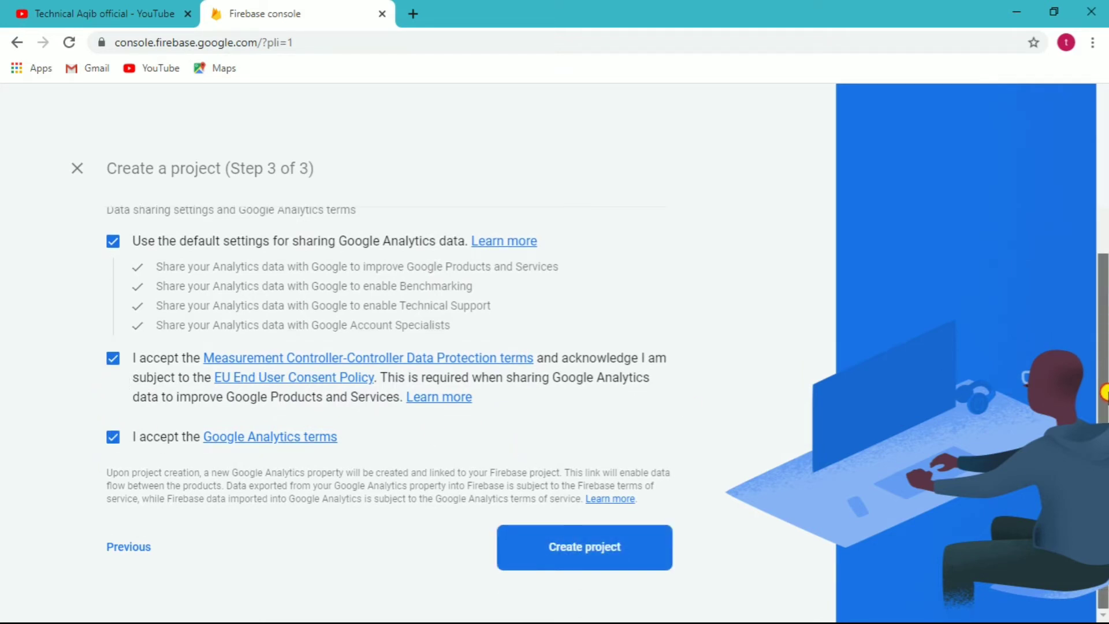
pyautogui.click(545, 549)
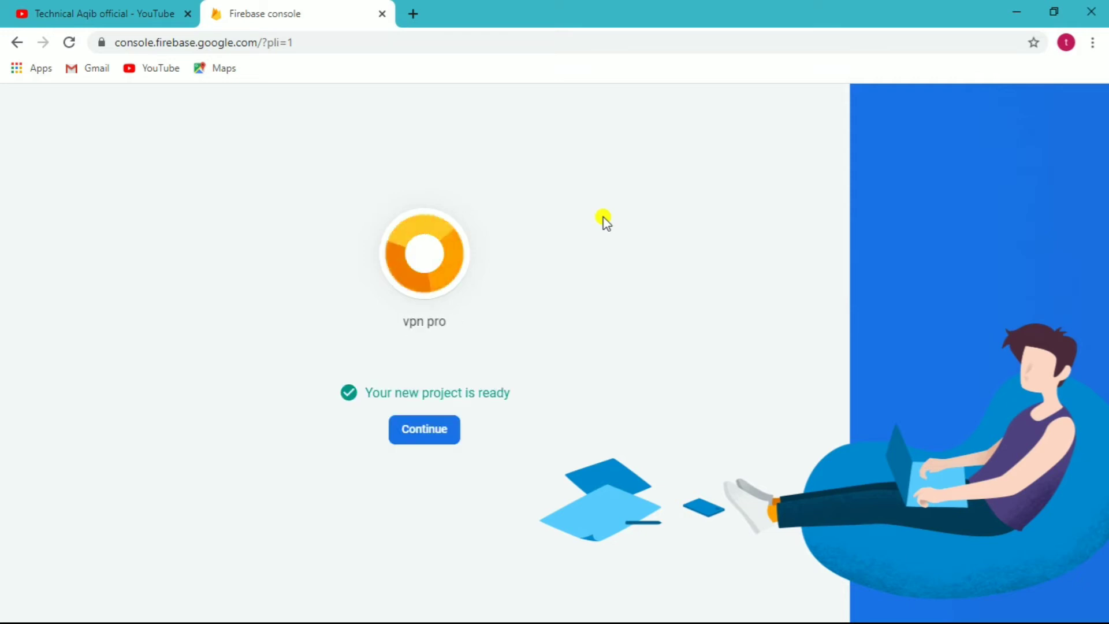
# - Register an Android app with package com.asandroid_lahore.freevpn in the vpn pro project
pyautogui.click(425, 428)
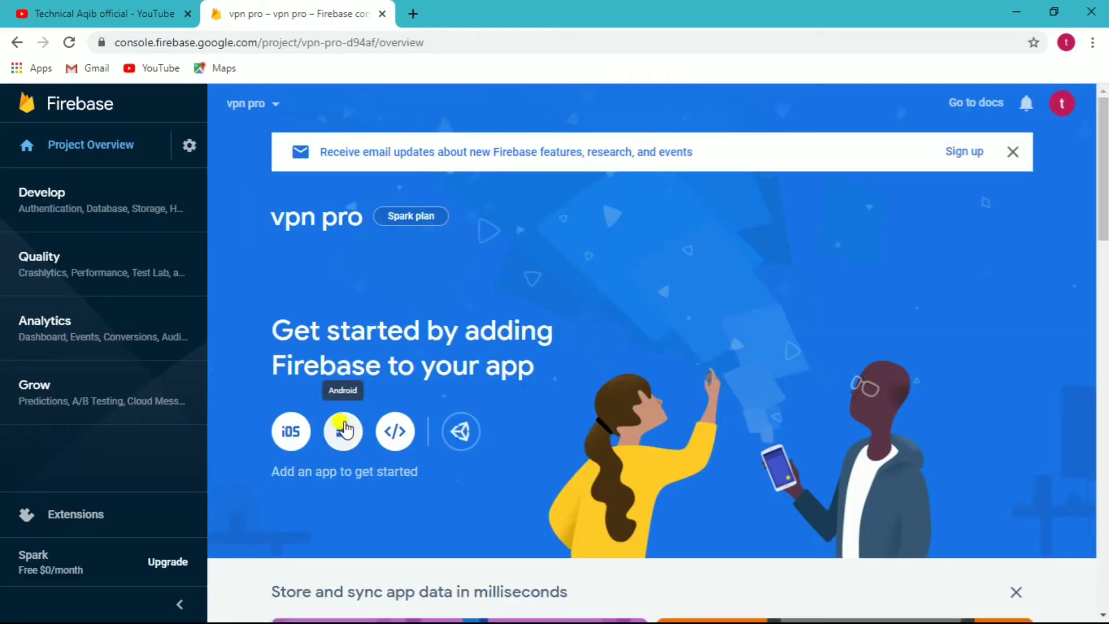
pyautogui.click(343, 430)
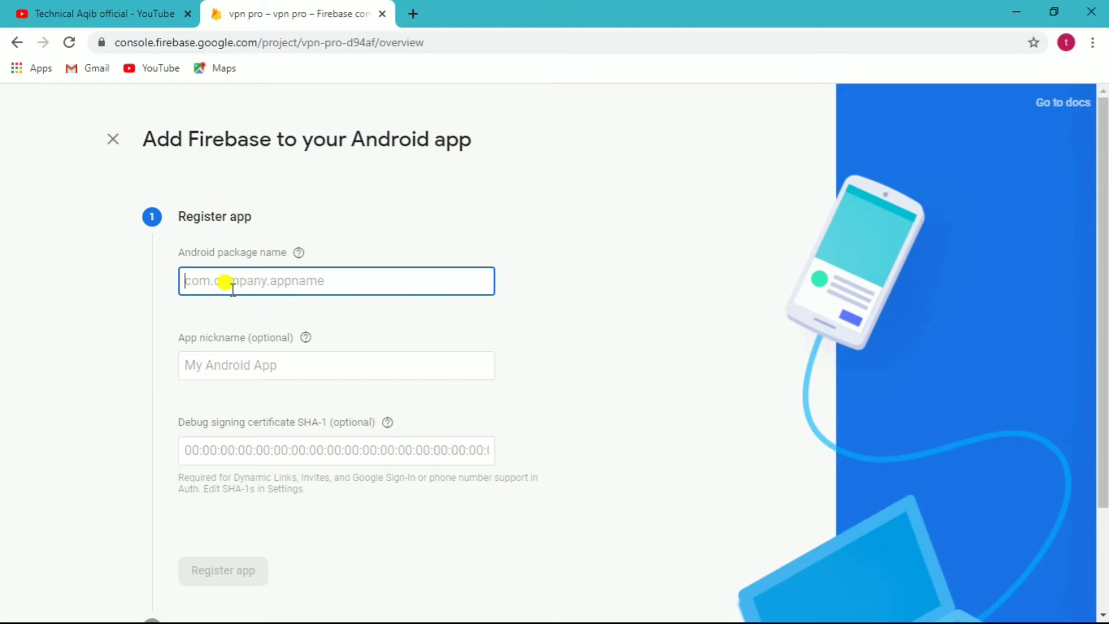
pyautogui.write('com.asandroid_lahore.freevpn')
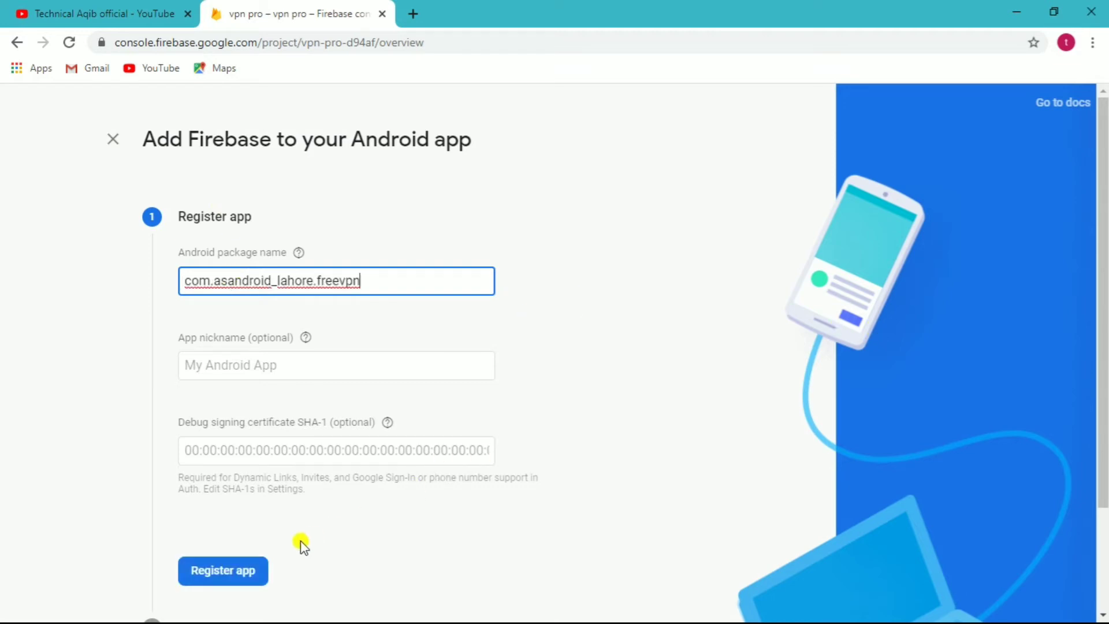
pyautogui.click(242, 563)
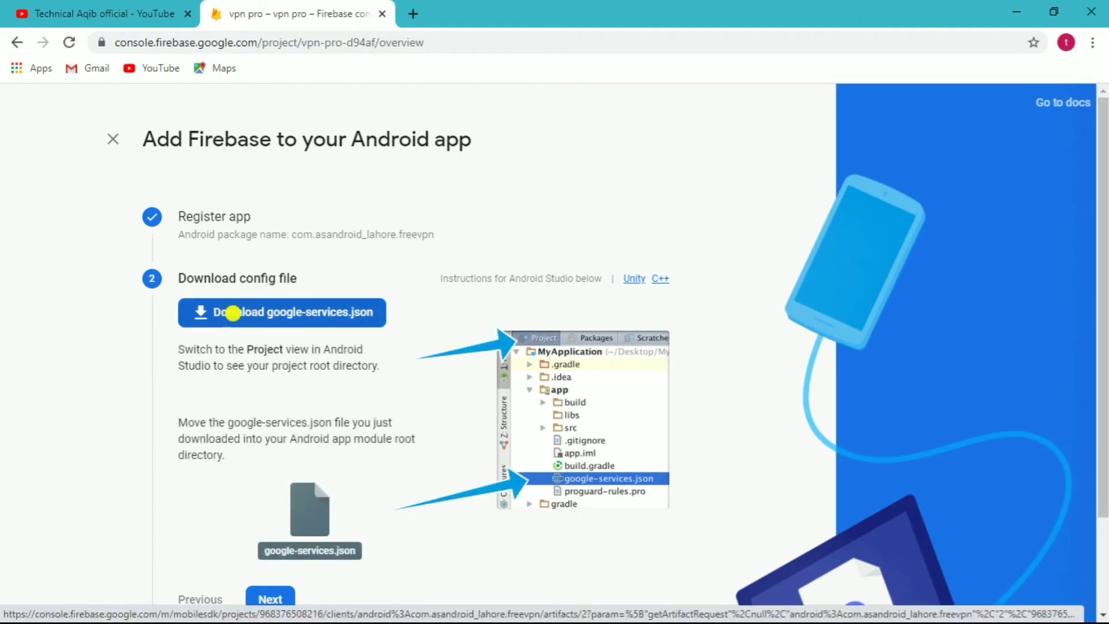
# - Download google-services.json and skip the remaining Firebase setup steps back to the vpn pro overview
pyautogui.moveTo(165, 292); pyautogui.dragTo(416, 339)
pyautogui.click(235, 316)
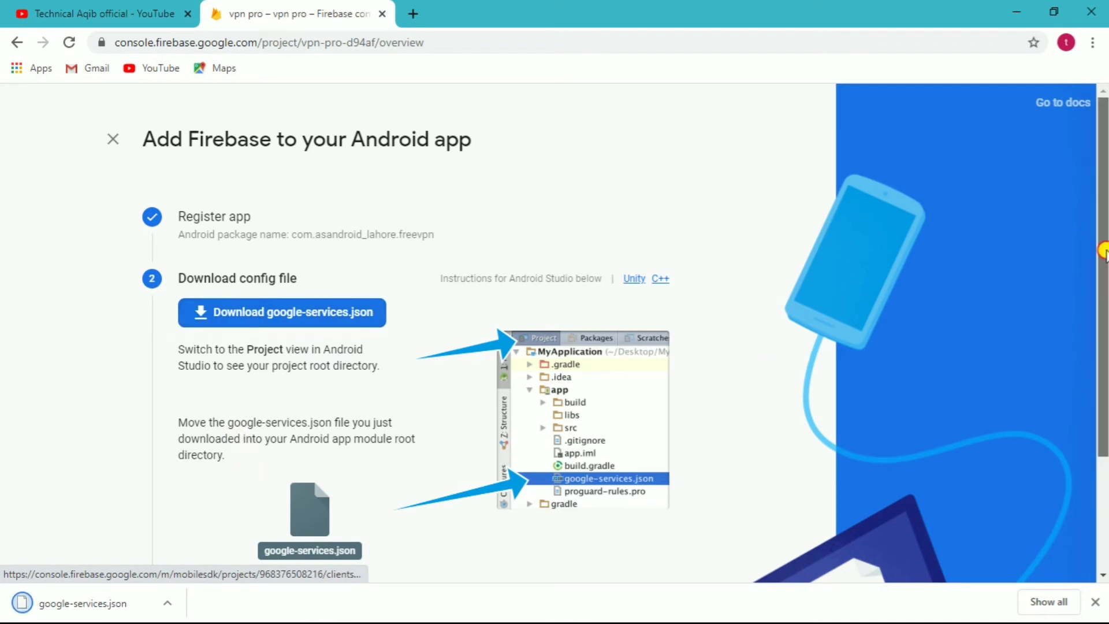
pyautogui.scroll(-2, 1104, 335)
pyautogui.click(285, 480)
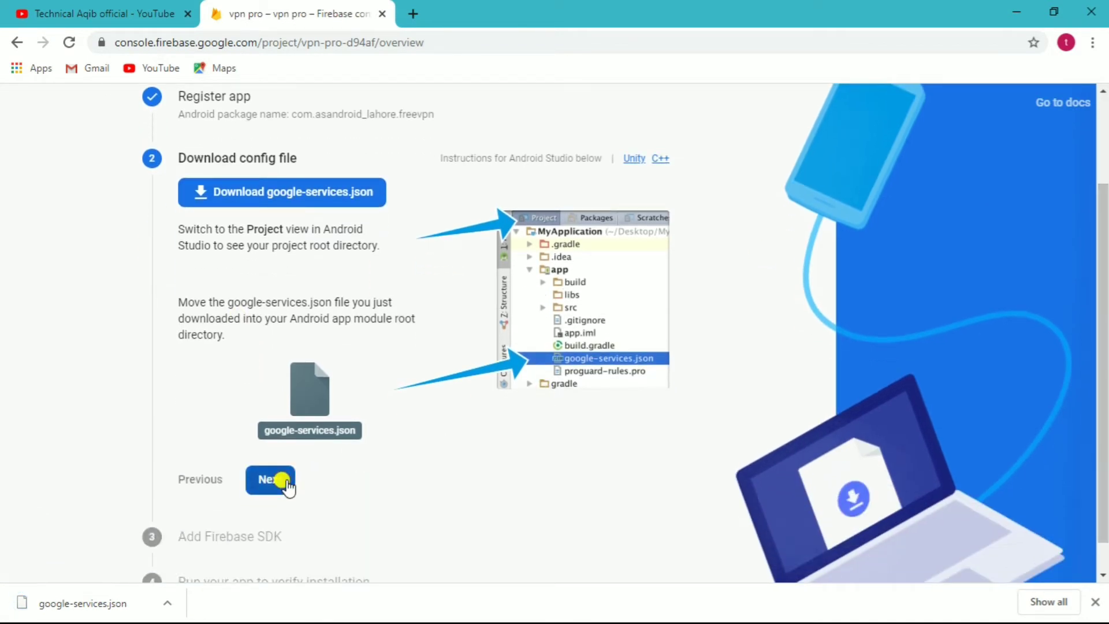
pyautogui.moveTo(1104, 312); pyautogui.dragTo(1104, 513)
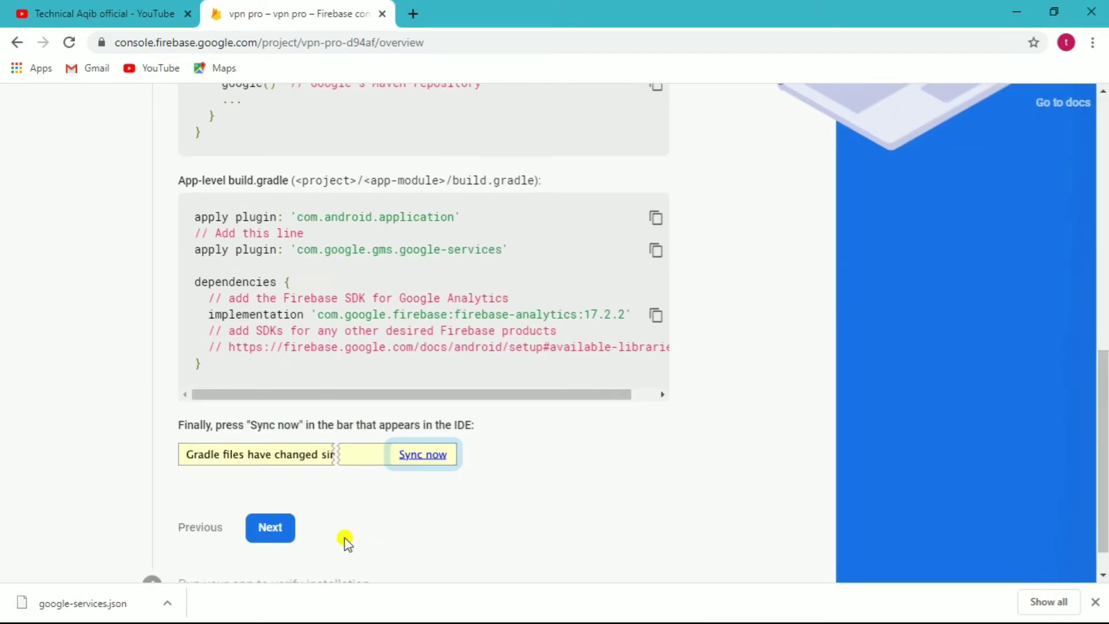
pyautogui.click(269, 535)
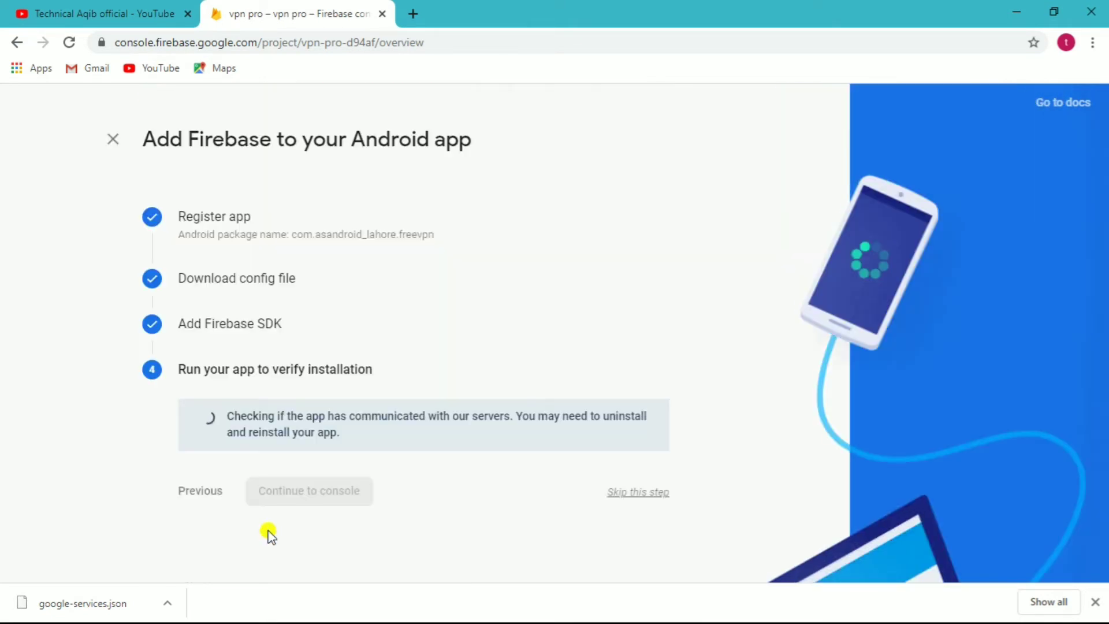
pyautogui.click(630, 494)
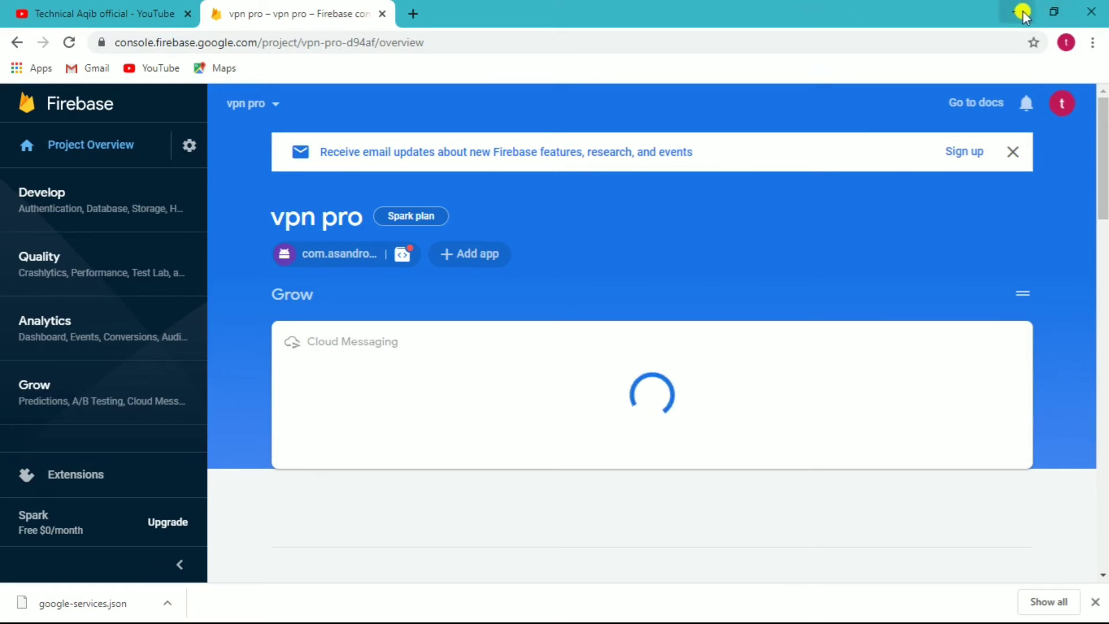
pyautogui.click(167, 603)
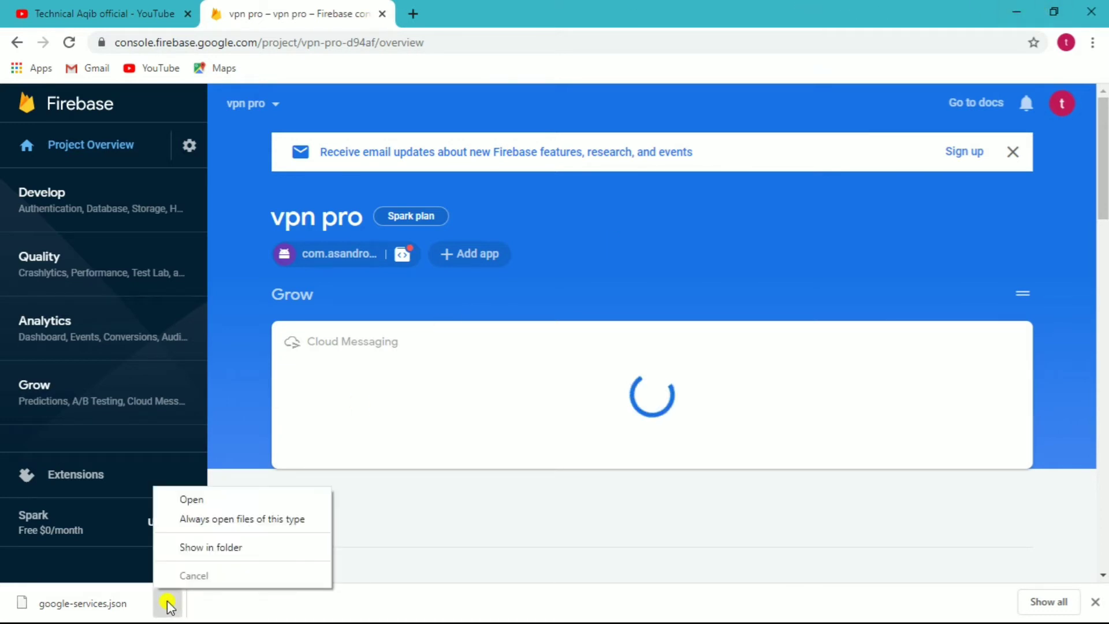
# - Copy google-services.json from Downloads, close Explorer and Chrome, and return to Android Studio
pyautogui.click(212, 543)
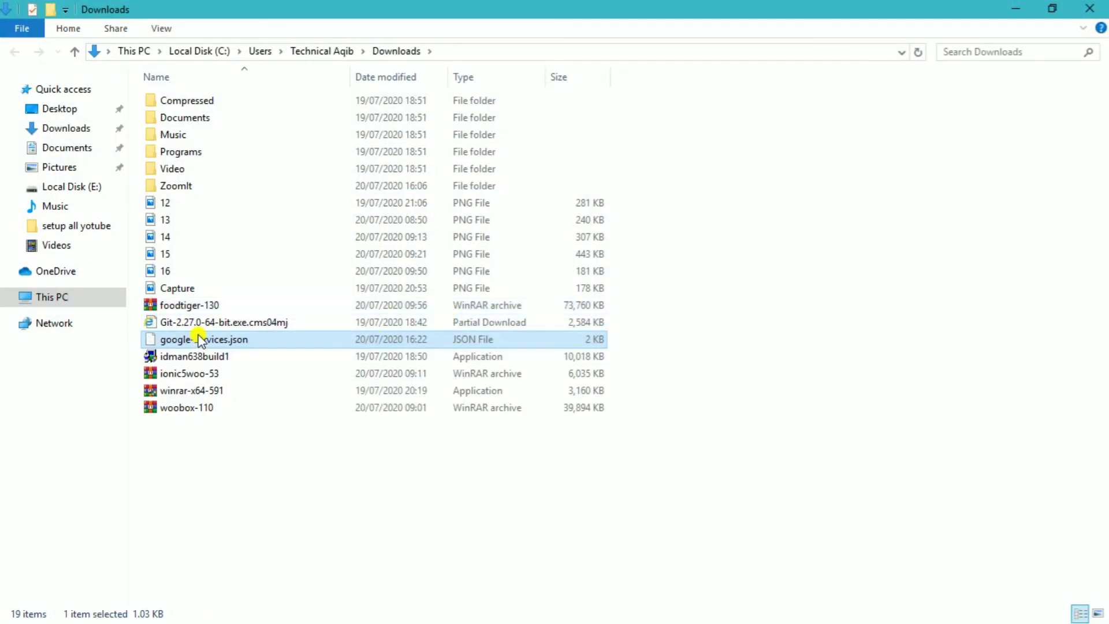
pyautogui.rightClick(199, 337)
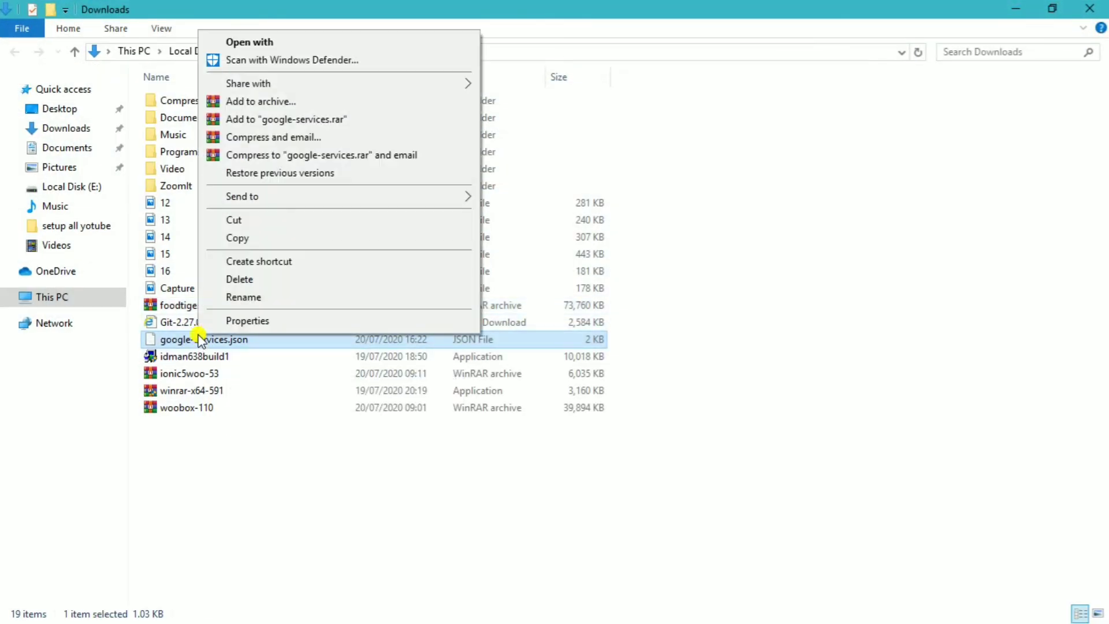
pyautogui.click(247, 244)
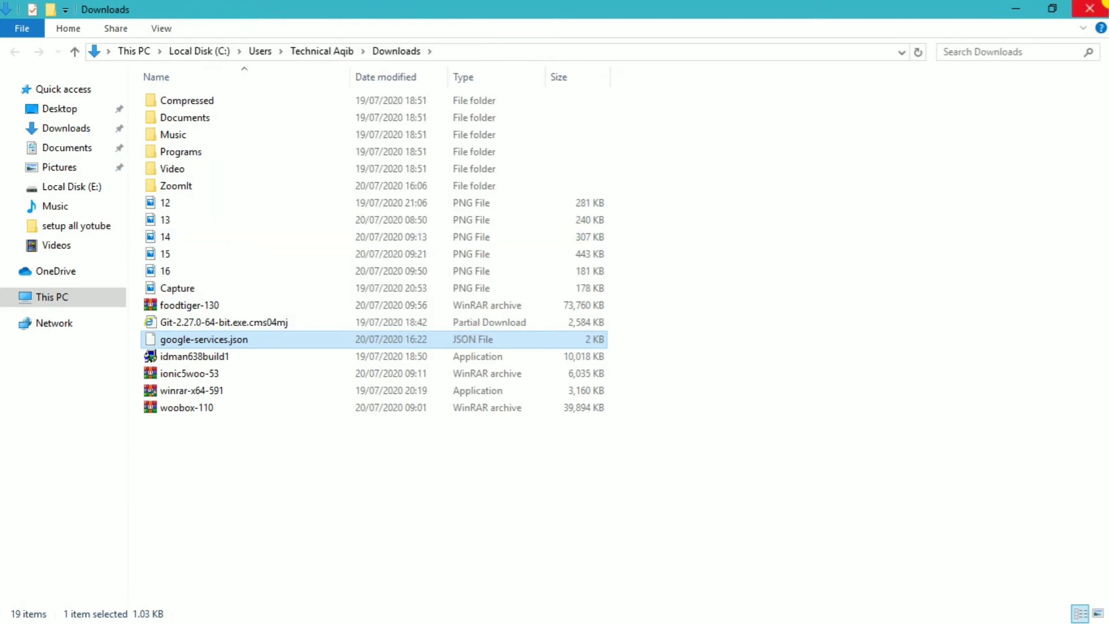
pyautogui.click(1094, 8)
pyautogui.click(1093, 8)
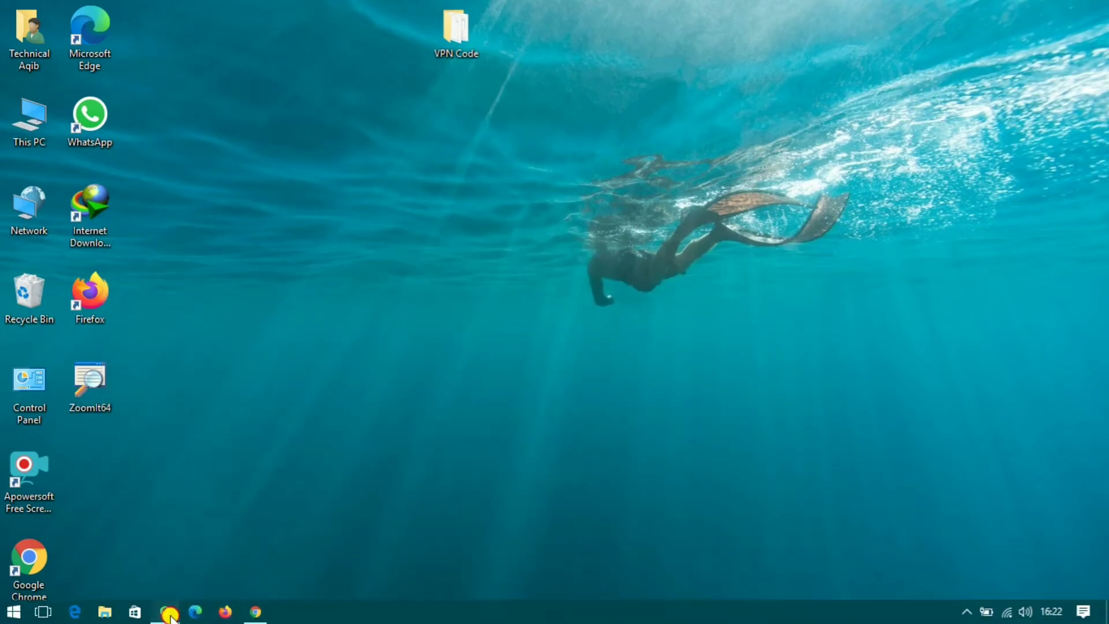
pyautogui.click(168, 614)
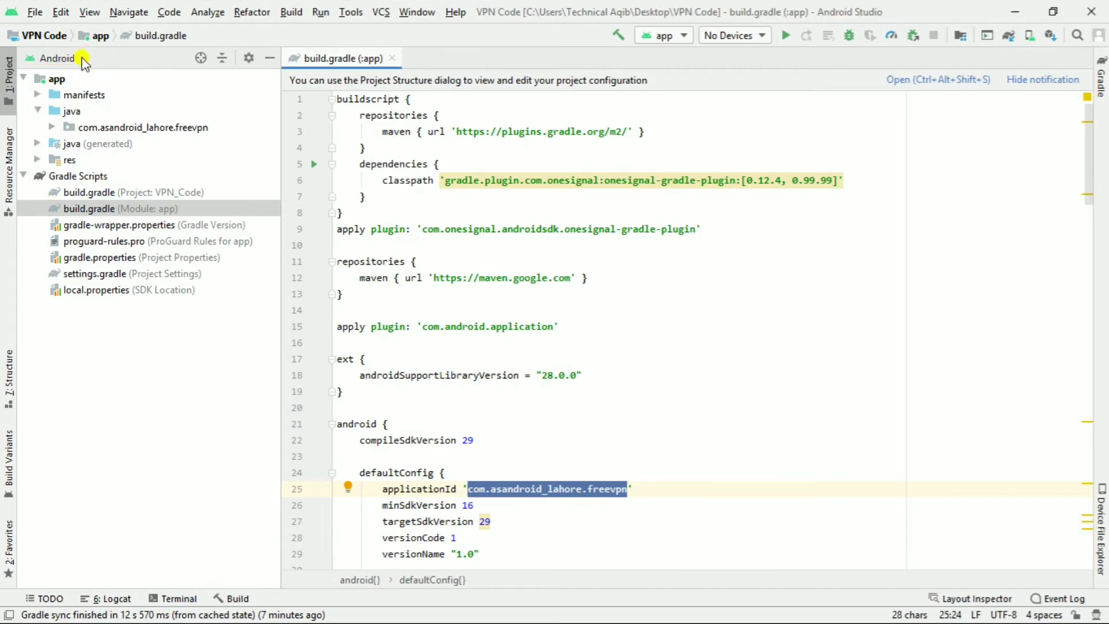
# - Switch the project pane to Project view, expand VPN Code > app, and open google-services.json
pyautogui.click(81, 58)
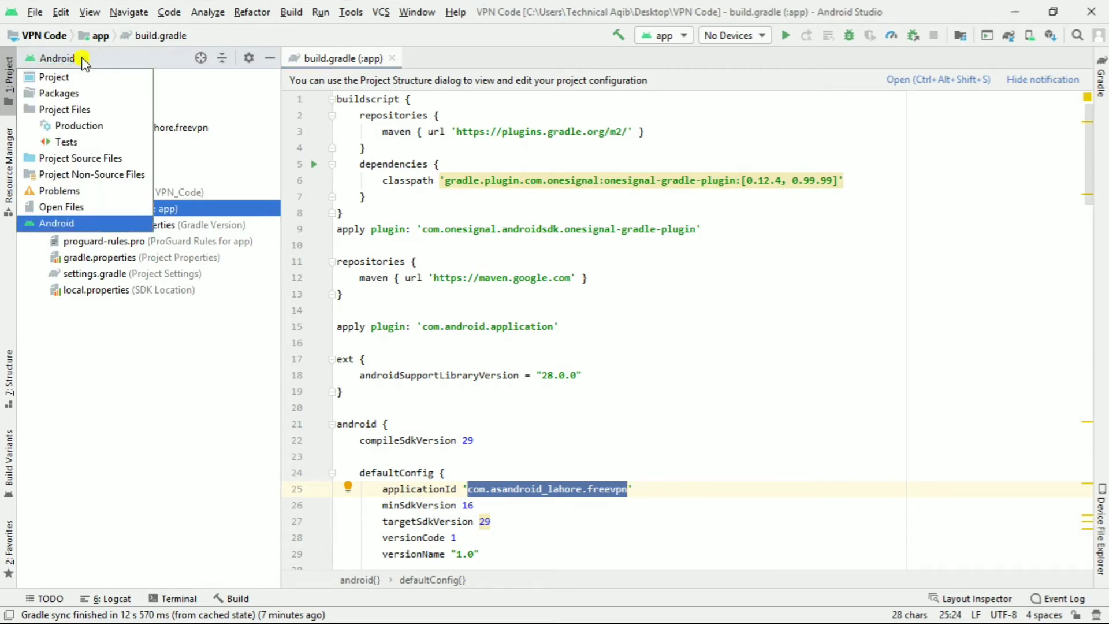
pyautogui.click(64, 82)
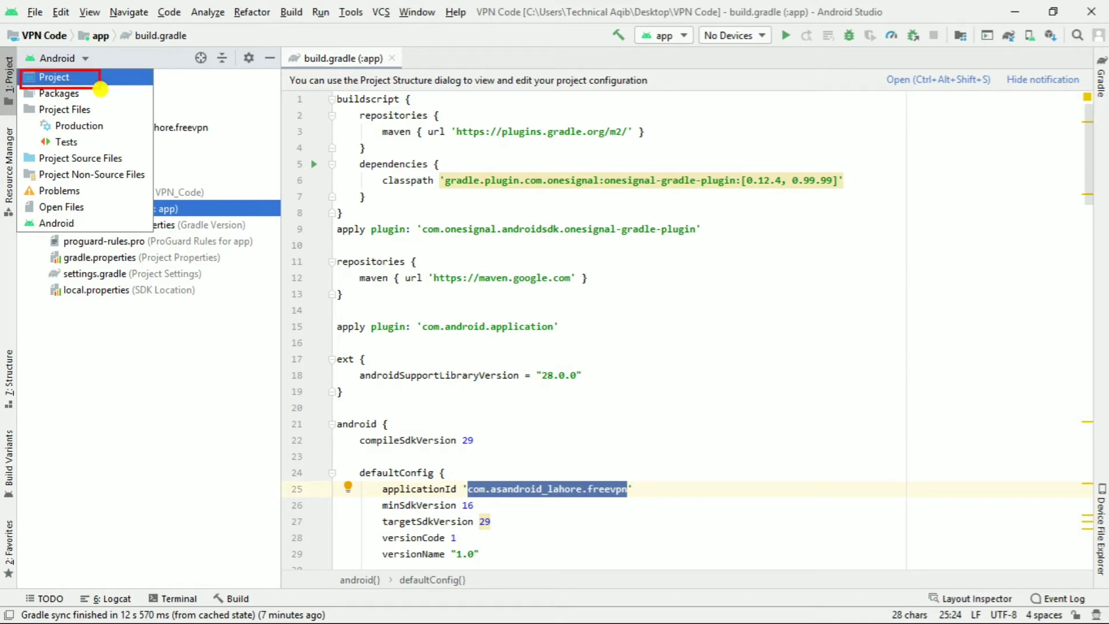
pyautogui.press('Escape')
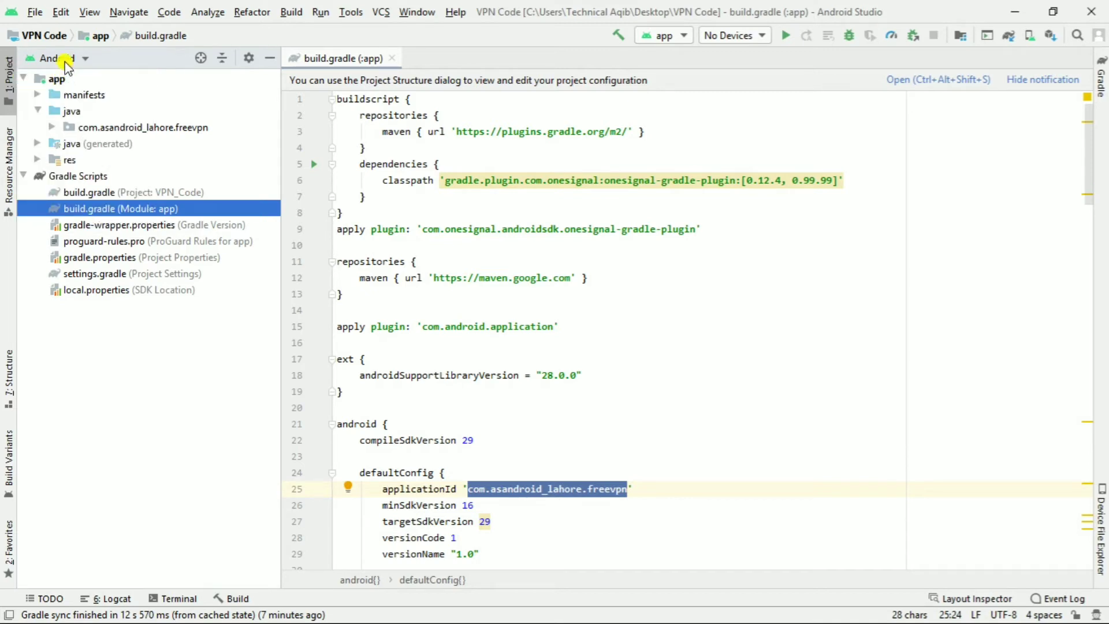
pyautogui.click(66, 60)
pyautogui.click(60, 76)
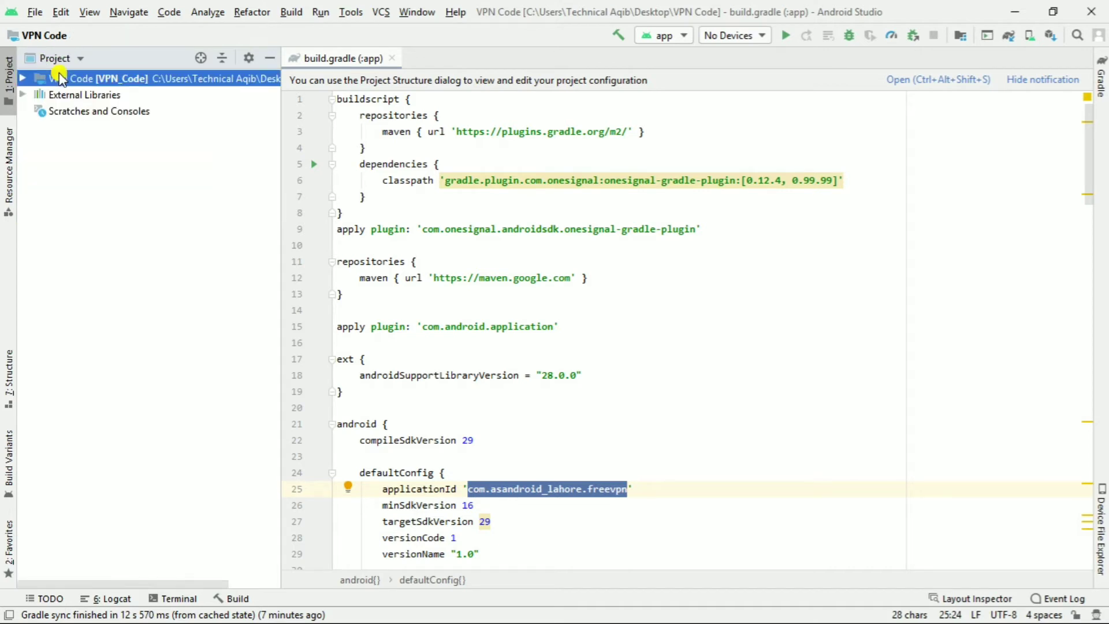
pyautogui.click(22, 78)
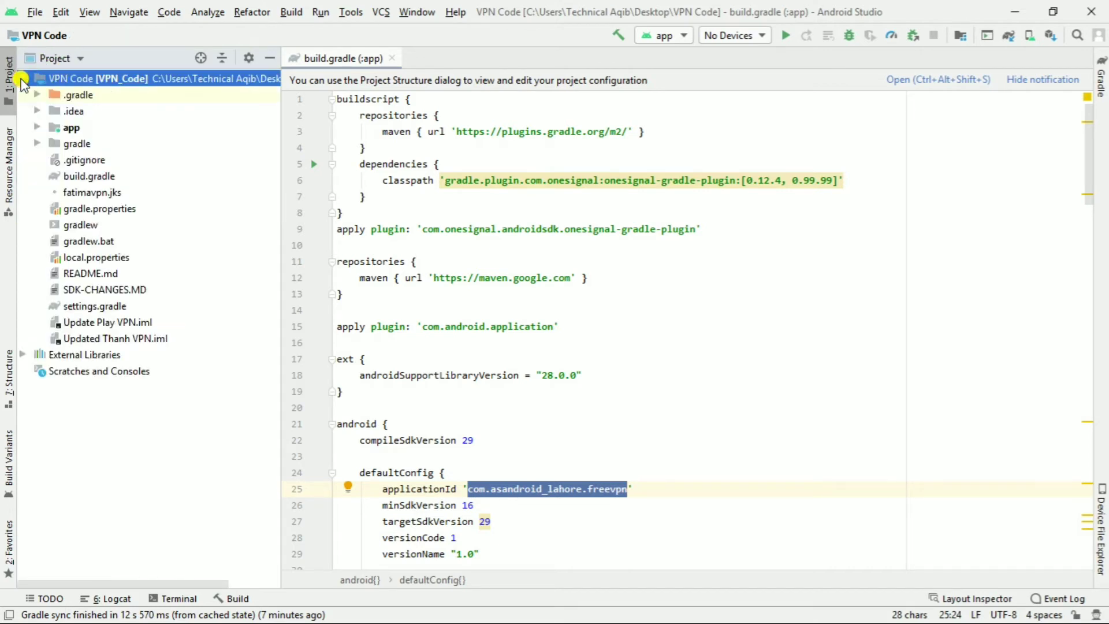
pyautogui.click(37, 126)
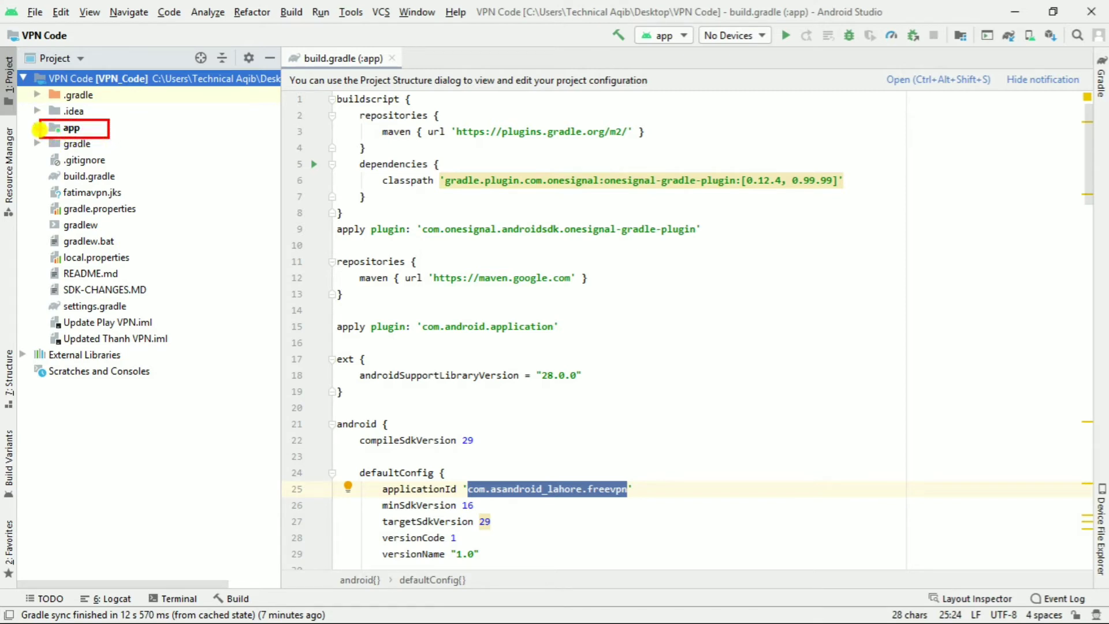
pyautogui.click(38, 127)
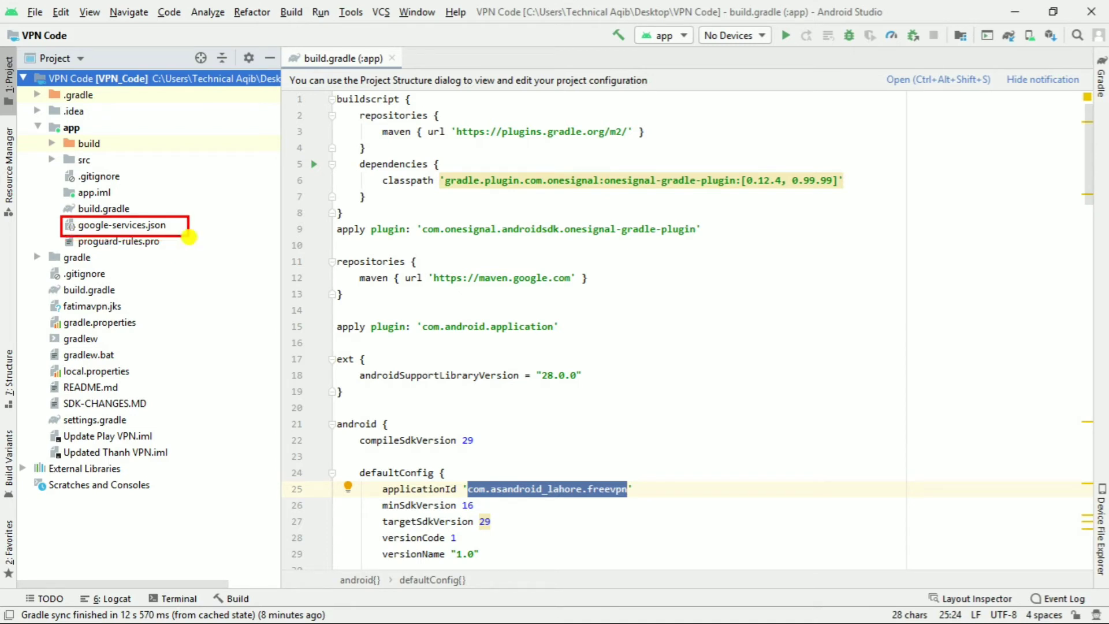
pyautogui.doubleClick(97, 226)
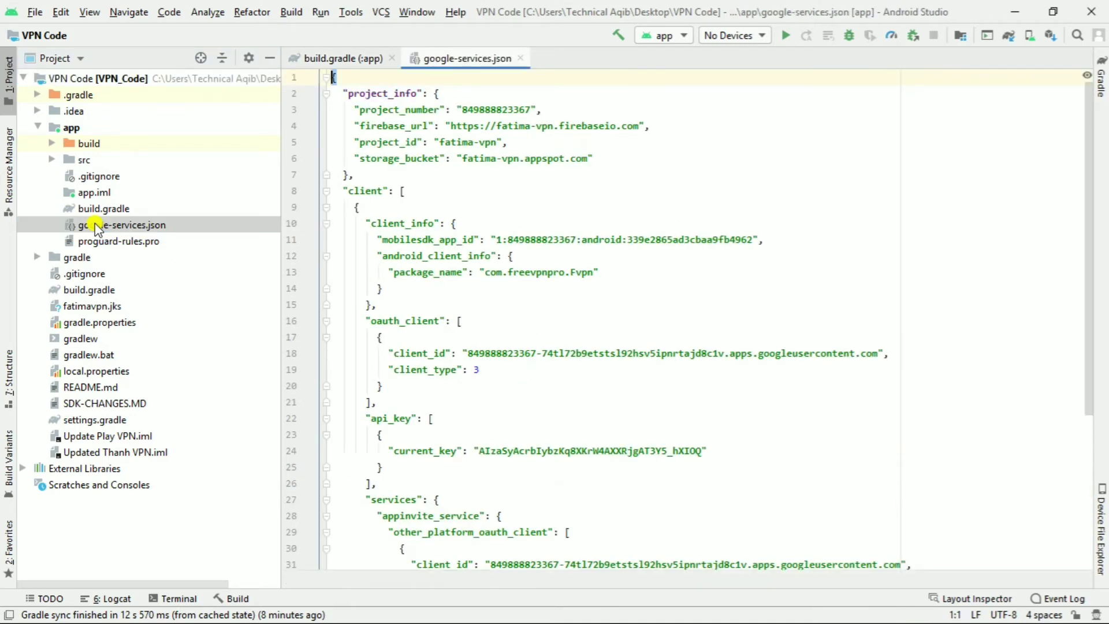
# - Paste the downloaded google-services.json into app, overwriting the old one, and close both editor tabs
pyautogui.rightClick(97, 228)
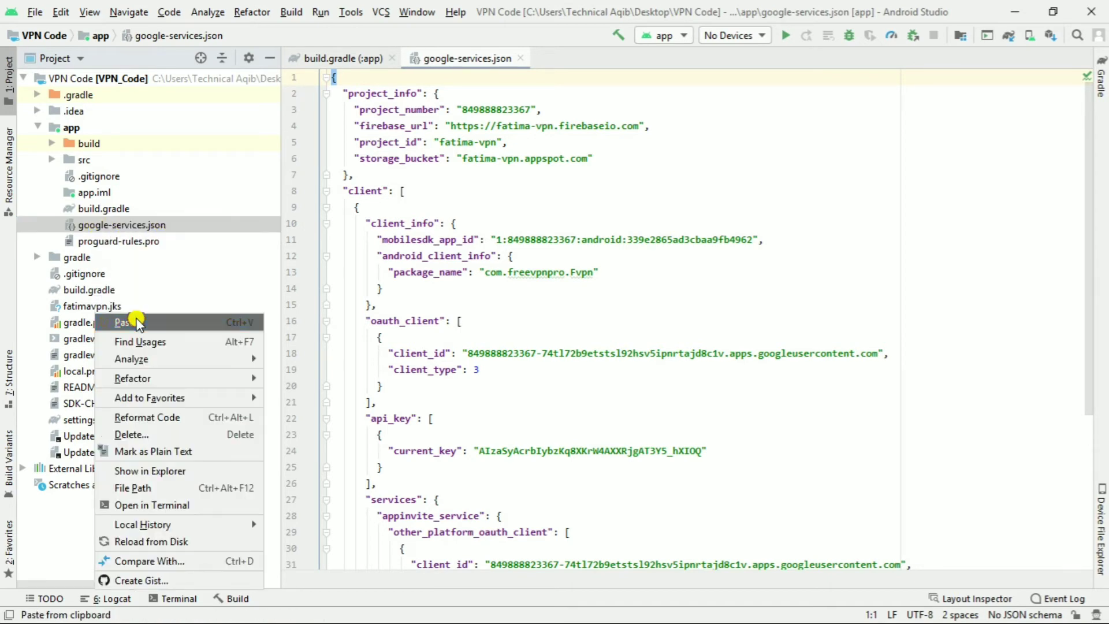
pyautogui.click(137, 322)
pyautogui.click(586, 379)
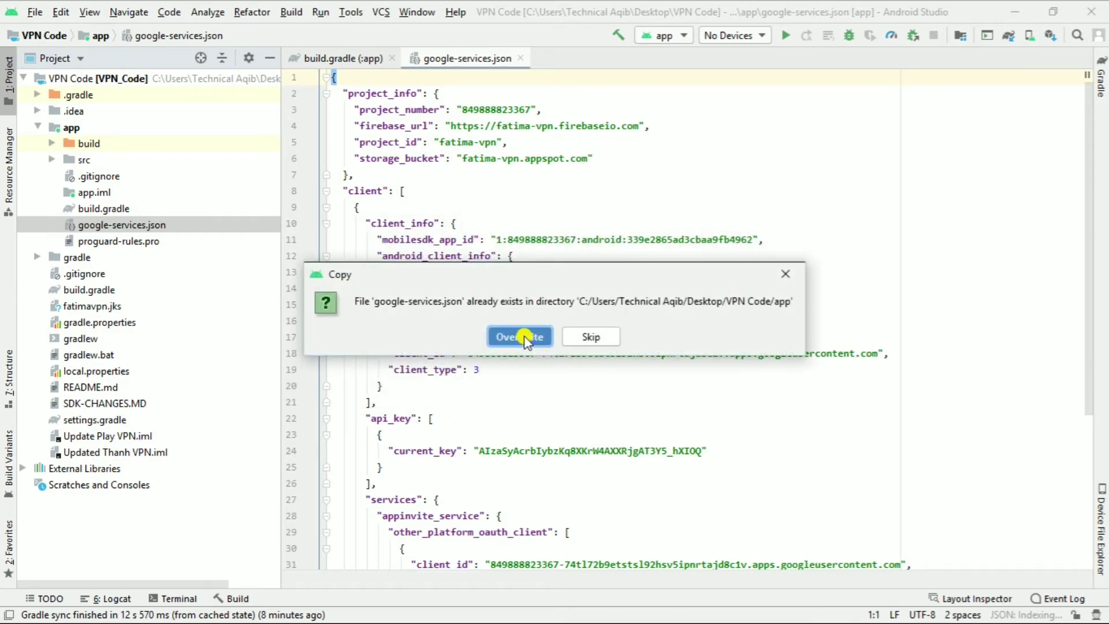
pyautogui.click(523, 337)
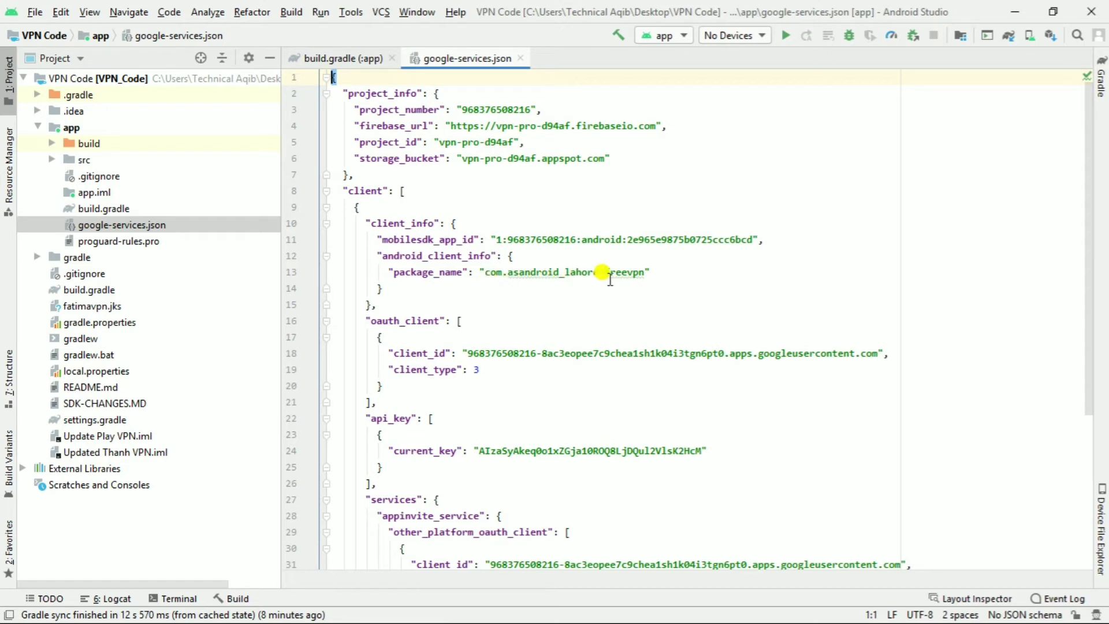
pyautogui.click(522, 58)
pyautogui.click(392, 58)
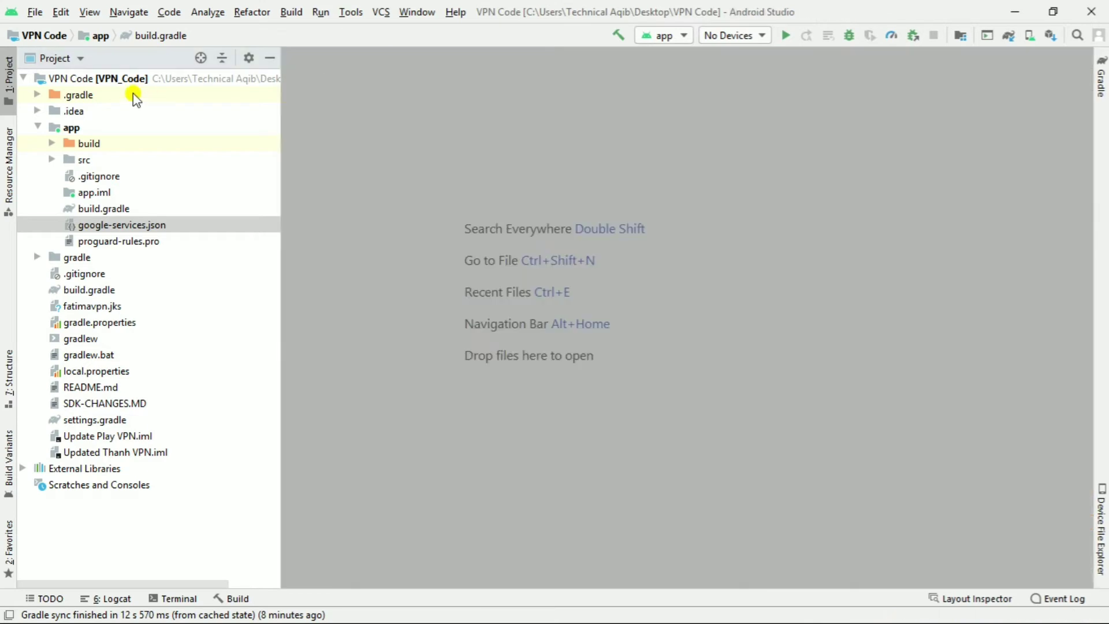
# - Return the project pane to Android view and open res/values/colors.xml
pyautogui.click(67, 56)
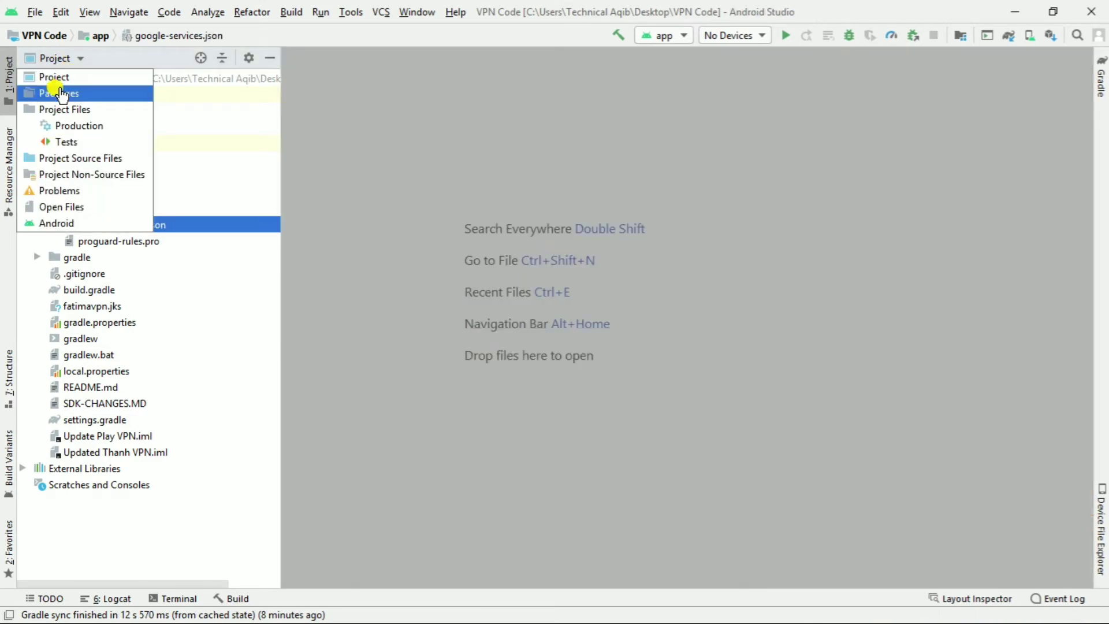
pyautogui.click(61, 223)
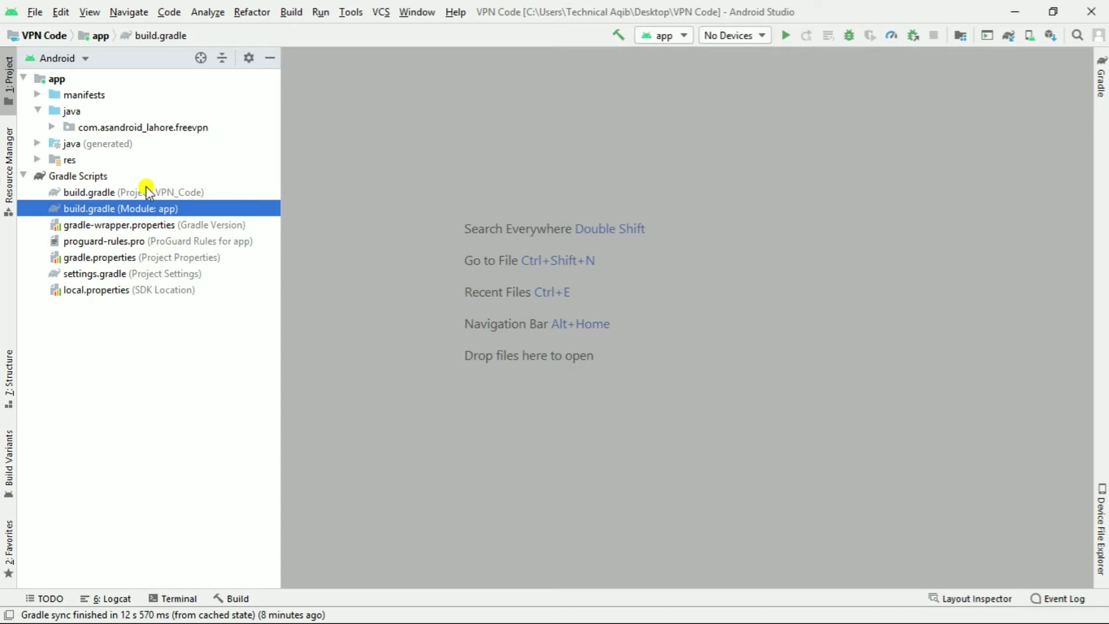
pyautogui.click(23, 174)
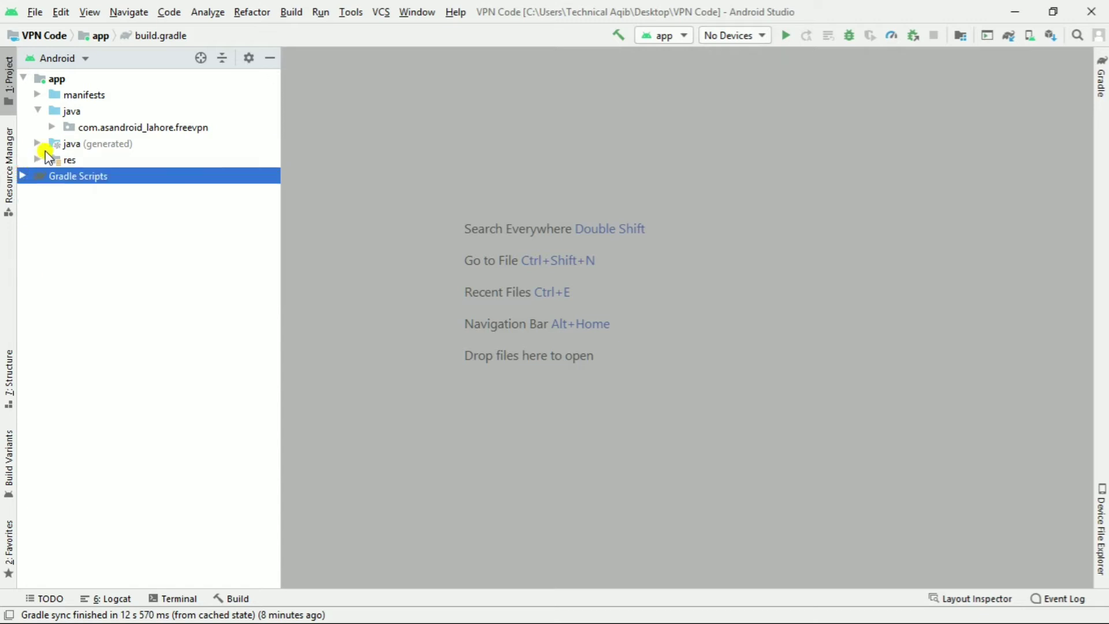
pyautogui.click(37, 159)
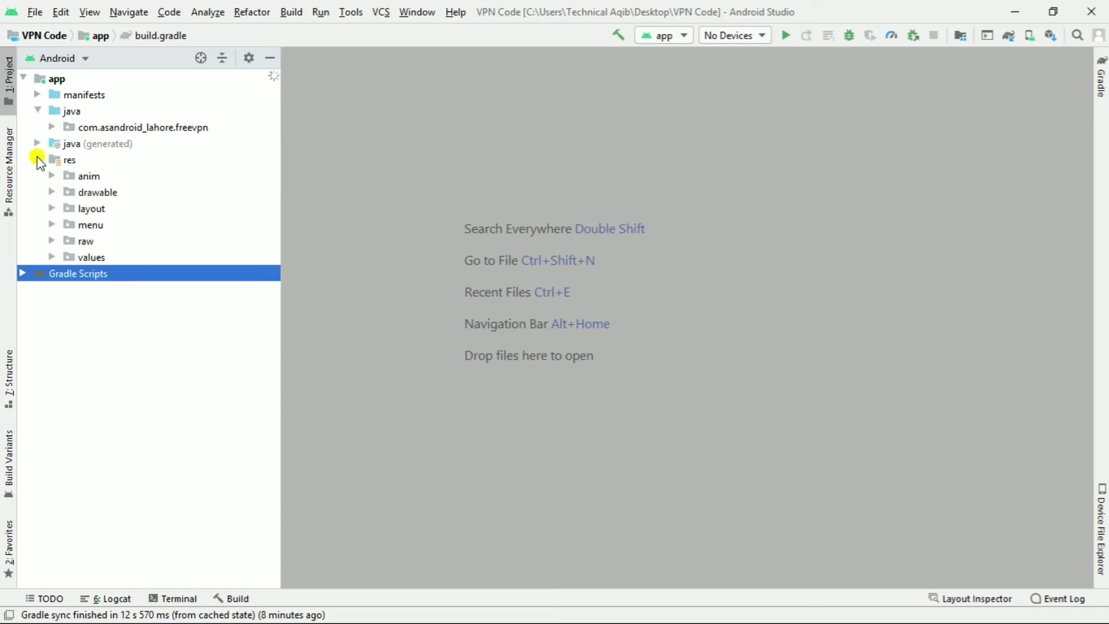
pyautogui.click(52, 207)
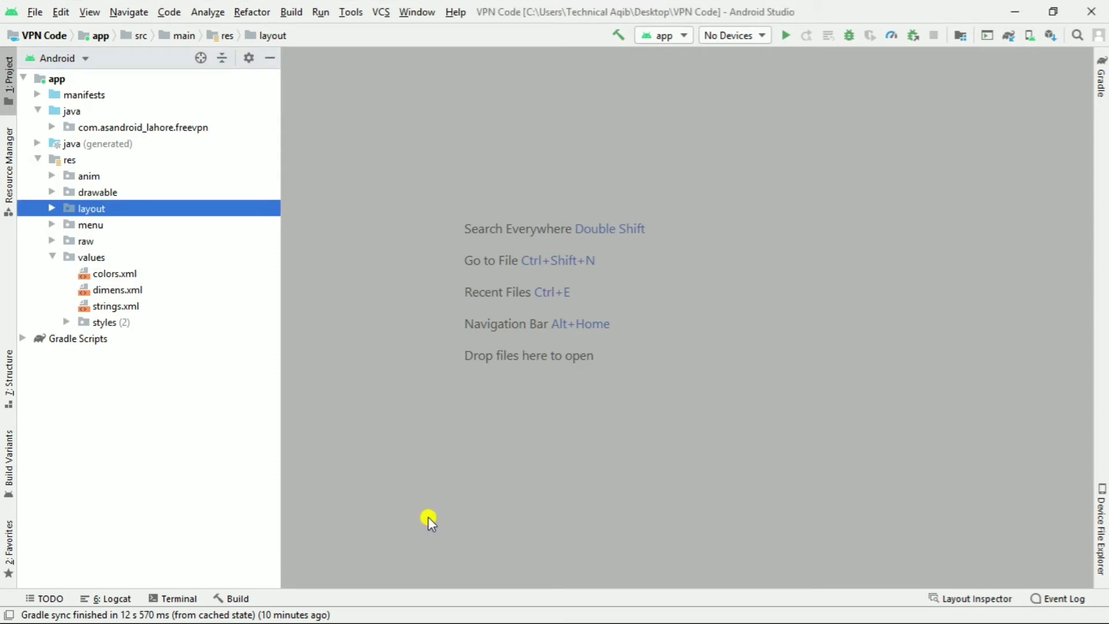
pyautogui.click(51, 257)
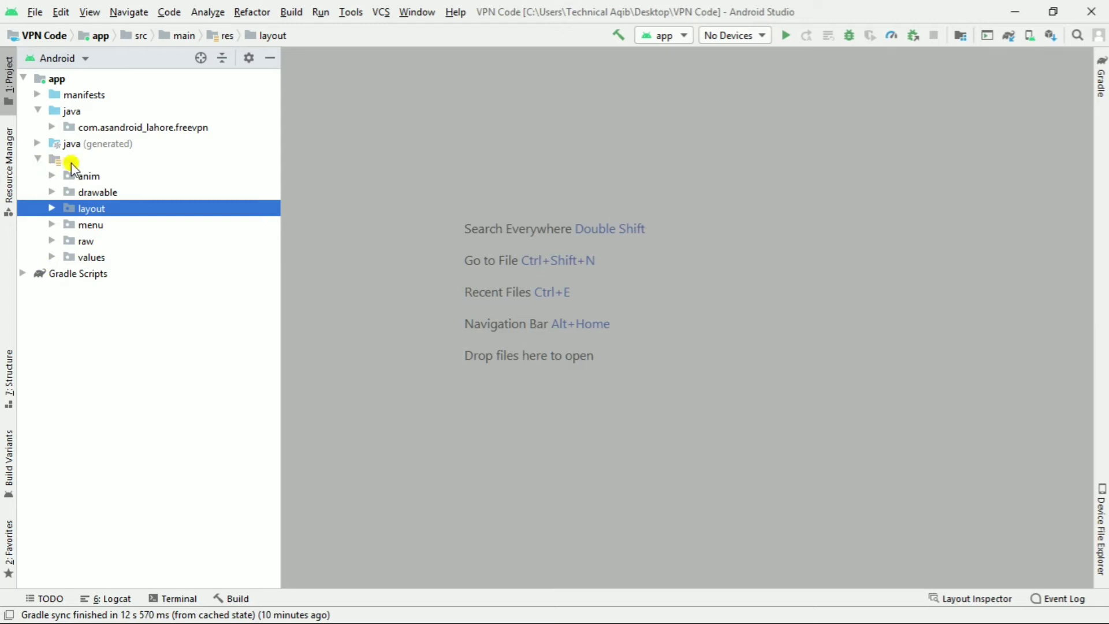
pyautogui.click(52, 257)
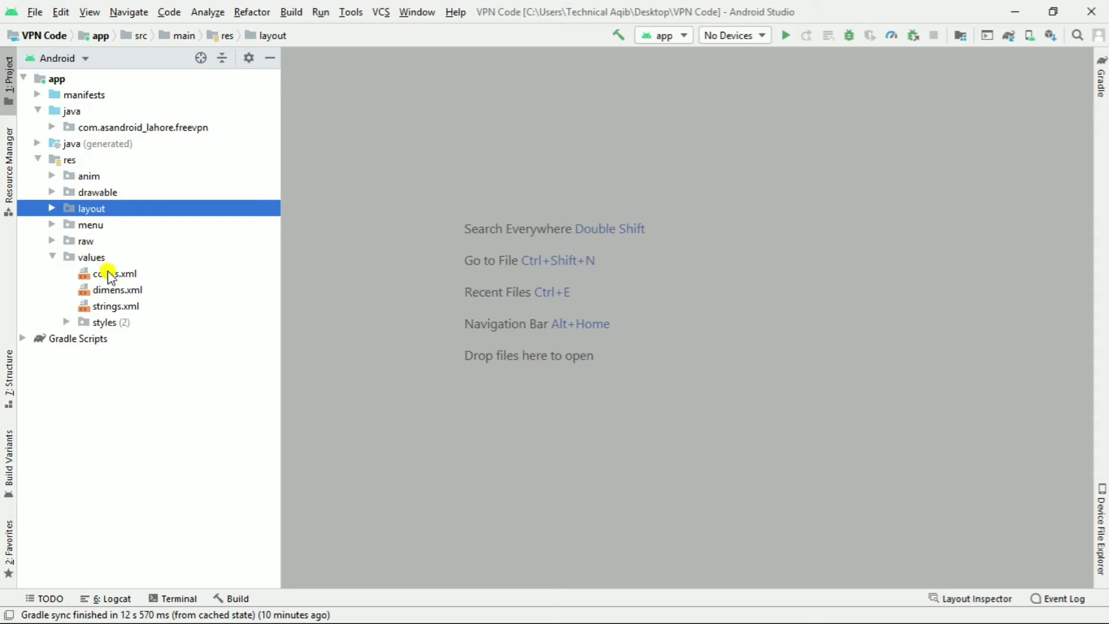
pyautogui.doubleClick(110, 276)
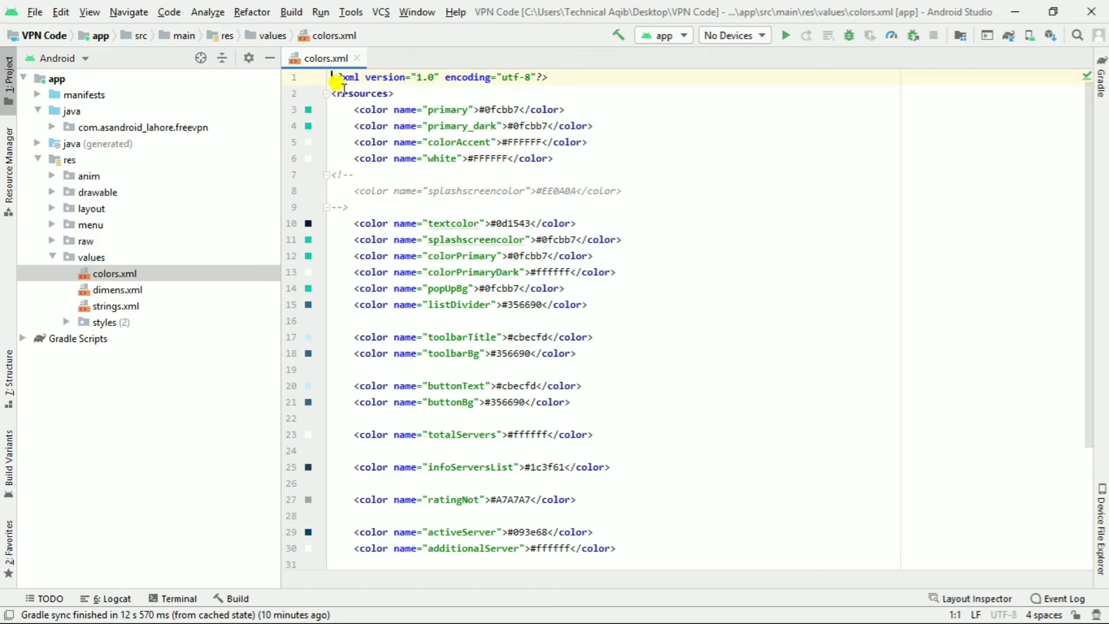
# - Open strings.xml and change the app_name value to 'pro vpn 2020'
pyautogui.doubleClick(105, 288)
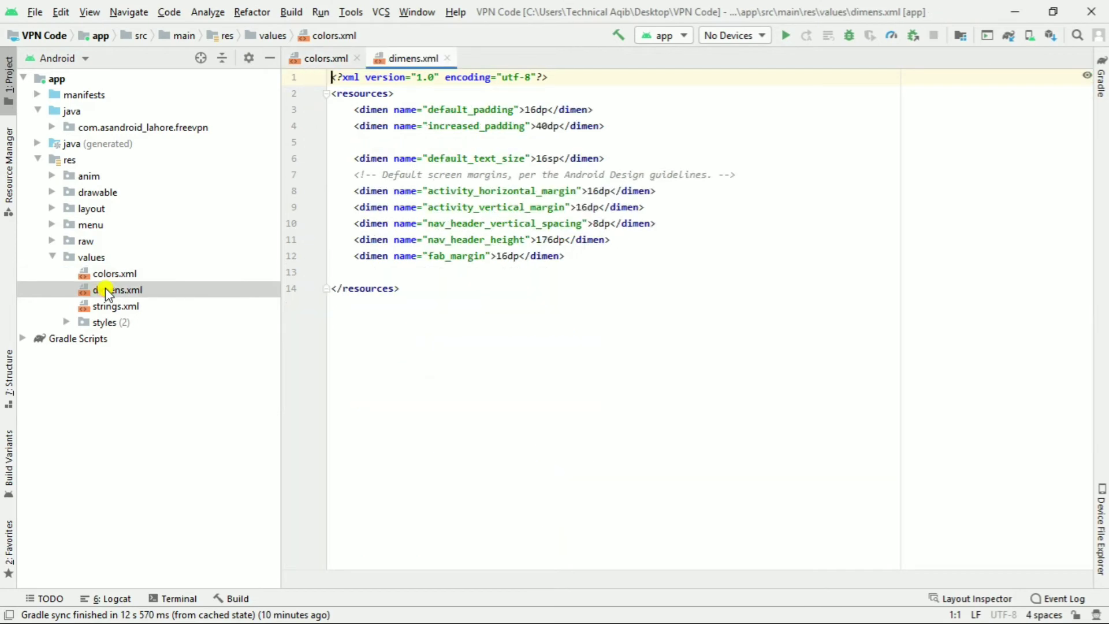
pyautogui.click(448, 58)
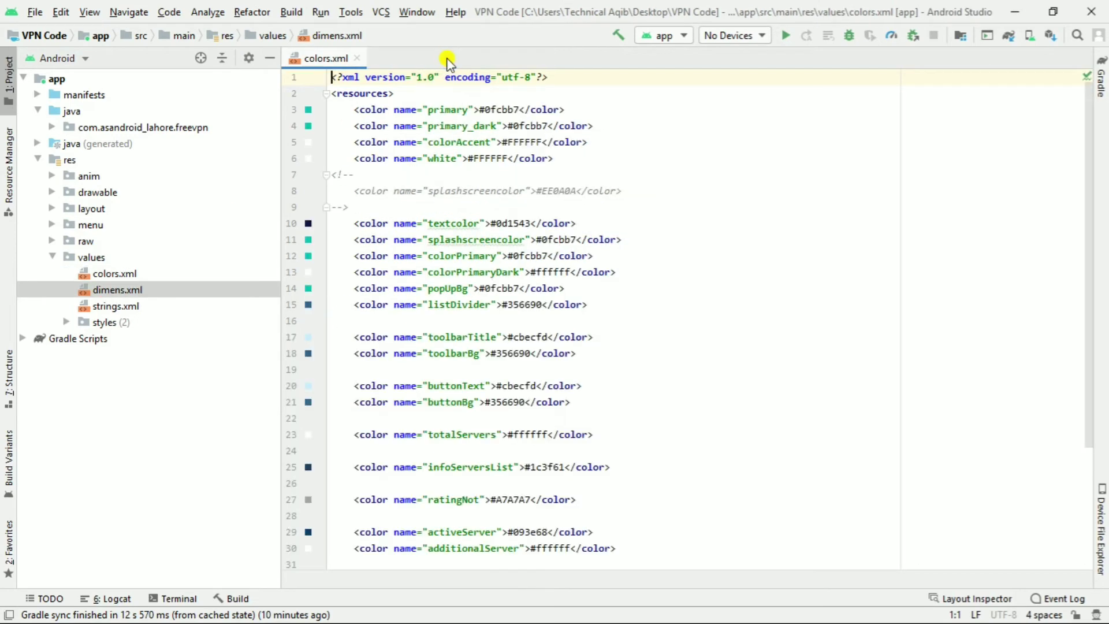
pyautogui.doubleClick(128, 307)
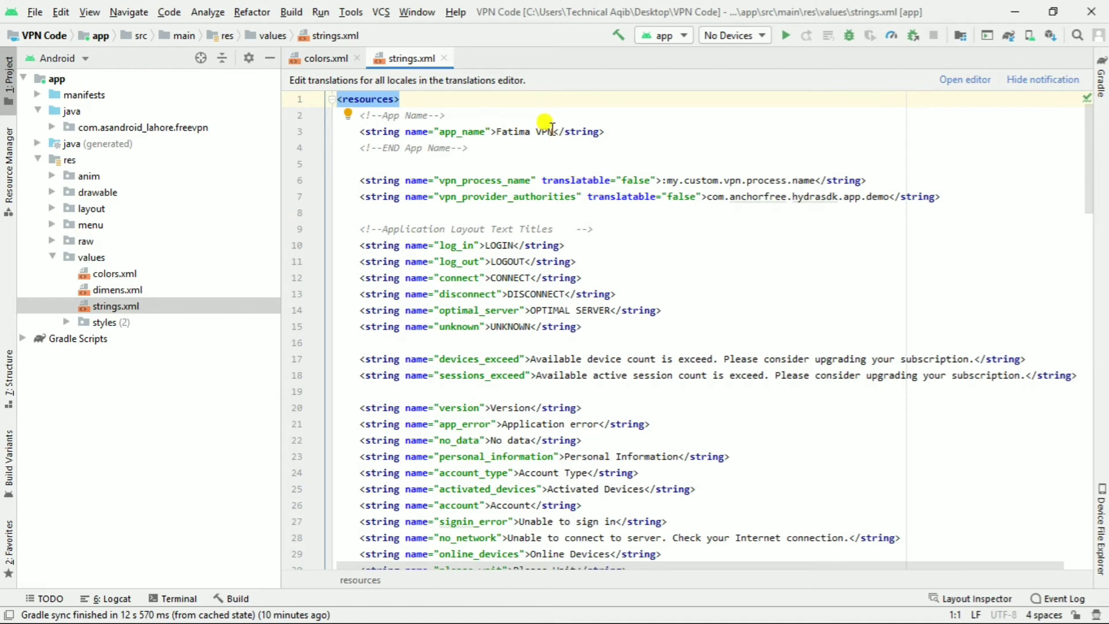
pyautogui.moveTo(554, 130); pyautogui.dragTo(497, 132)
pyautogui.press('BackSpace')
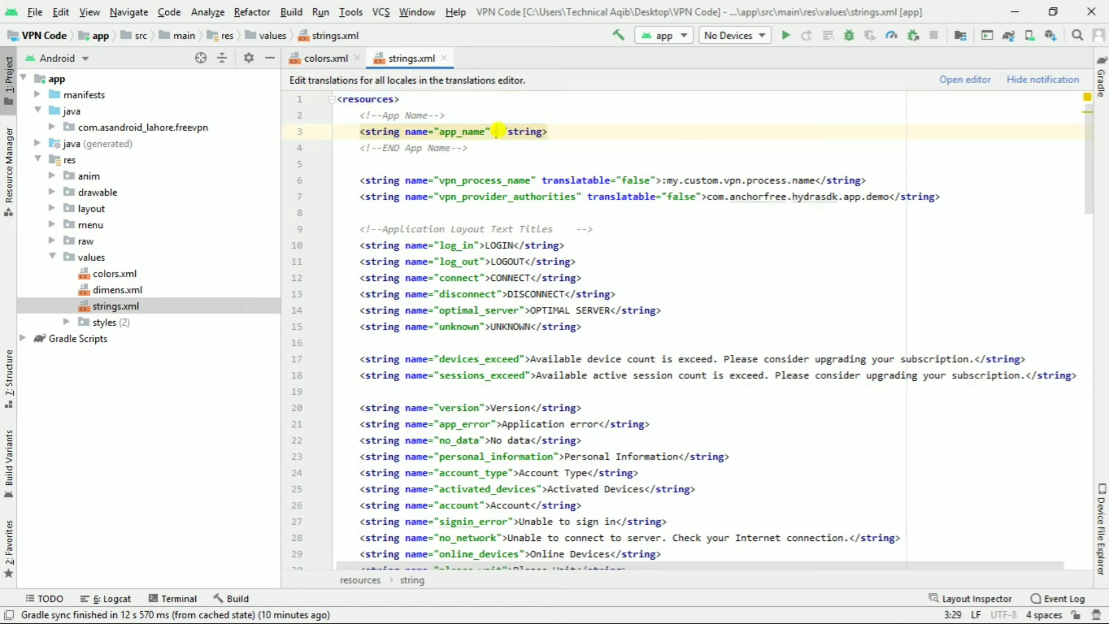
pyautogui.write('abc vpn ')
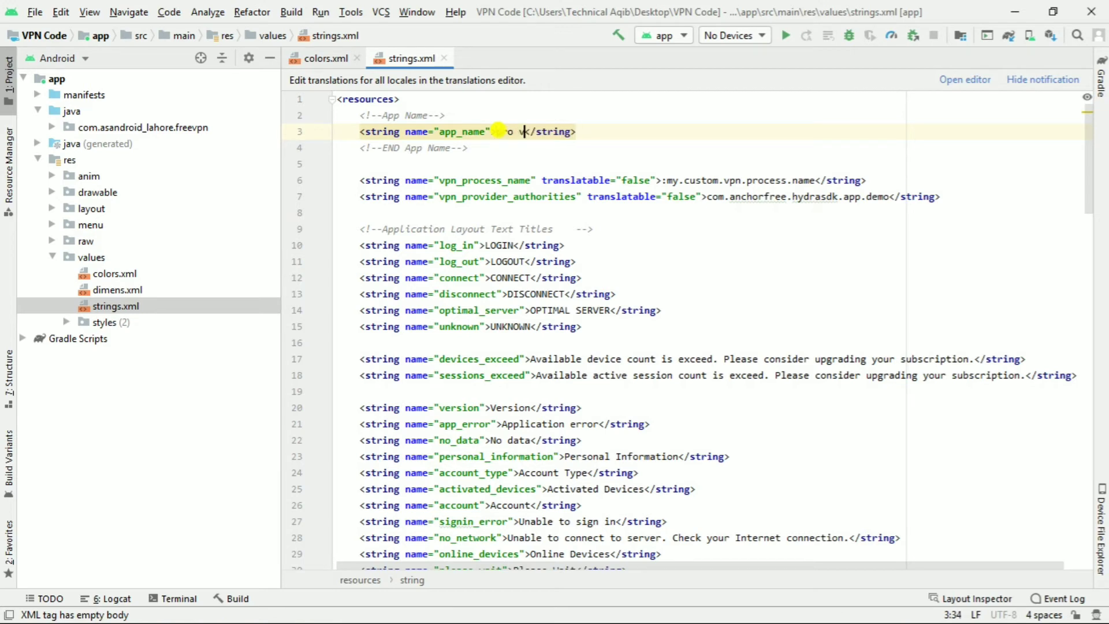
pyautogui.write('2020')
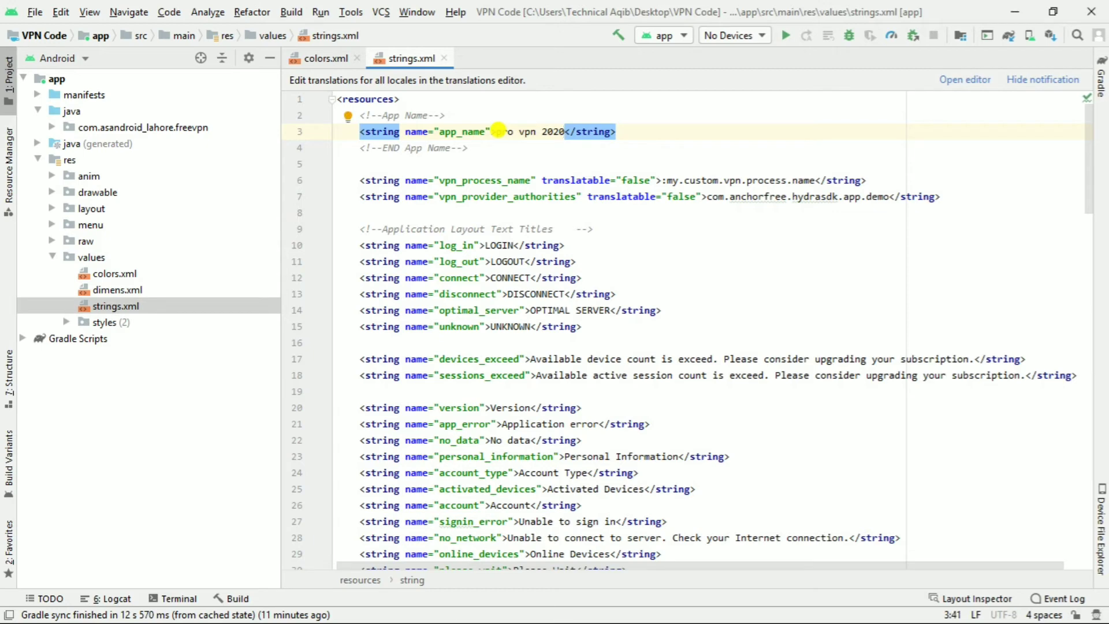
pyautogui.click(550, 162)
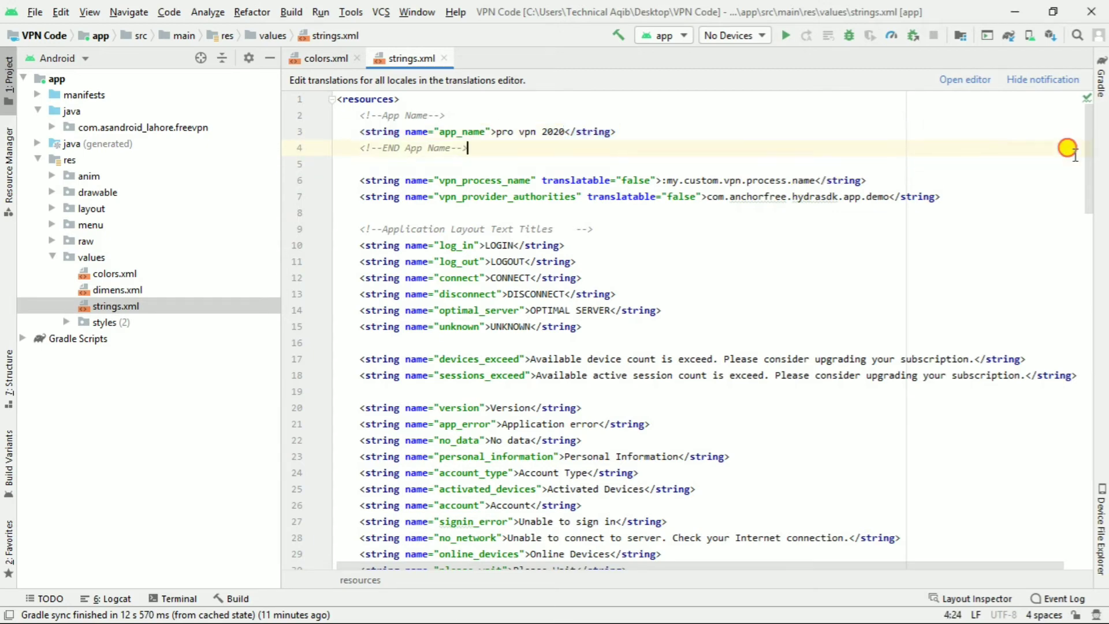
pyautogui.moveTo(1092, 160); pyautogui.dragTo(1089, 250)
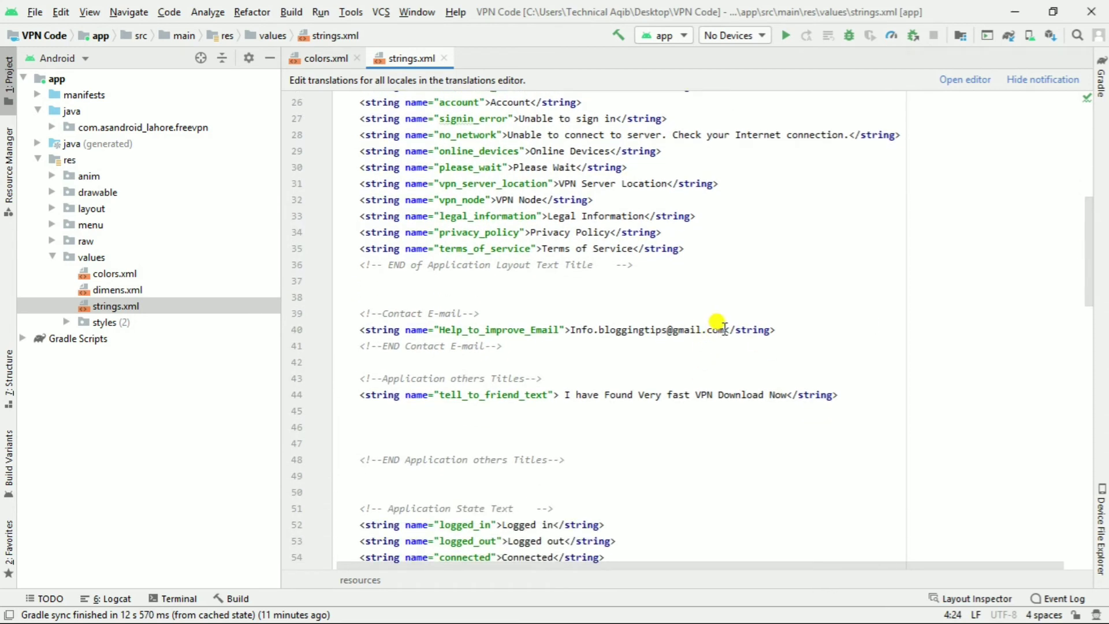
# - Replace the name part of the line 40 contact e-mail with the channel's own address
pyautogui.moveTo(724, 330); pyautogui.dragTo(574, 329)
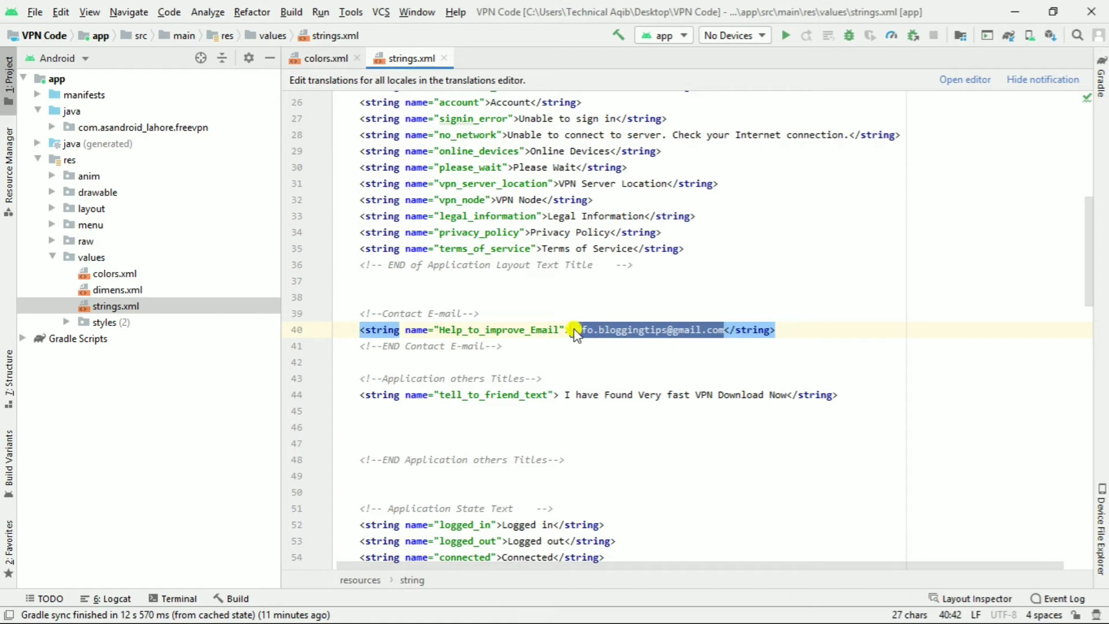
pyautogui.click(644, 329)
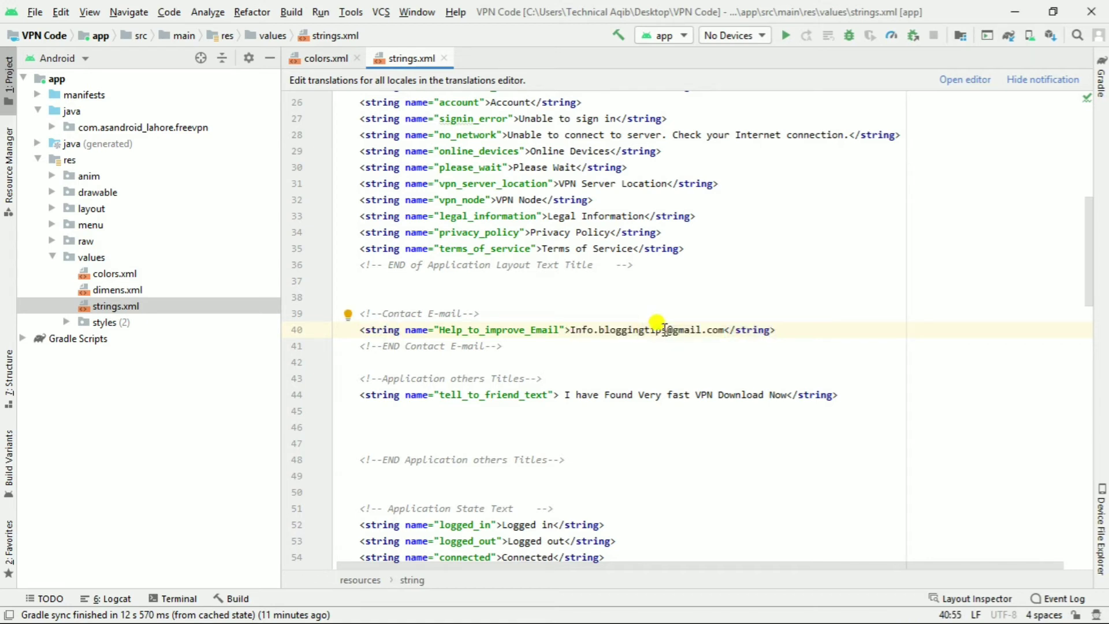
pyautogui.click(665, 329)
pyautogui.moveTo(665, 329); pyautogui.dragTo(570, 329)
pyautogui.press('BackSpace')
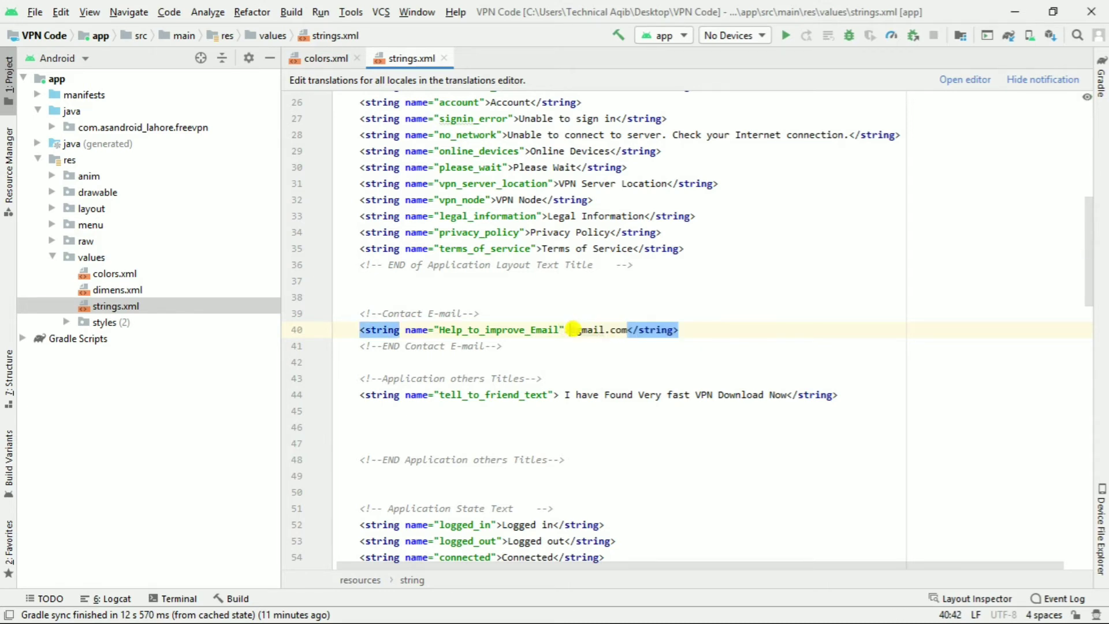
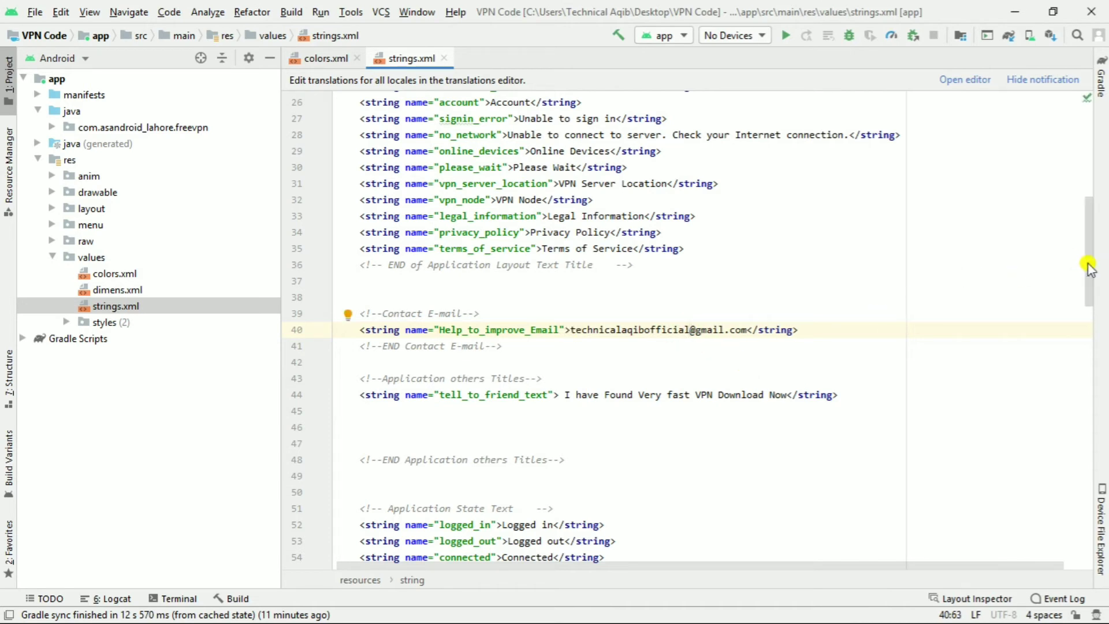
pyautogui.moveTo(1088, 267); pyautogui.dragTo(1088, 442)
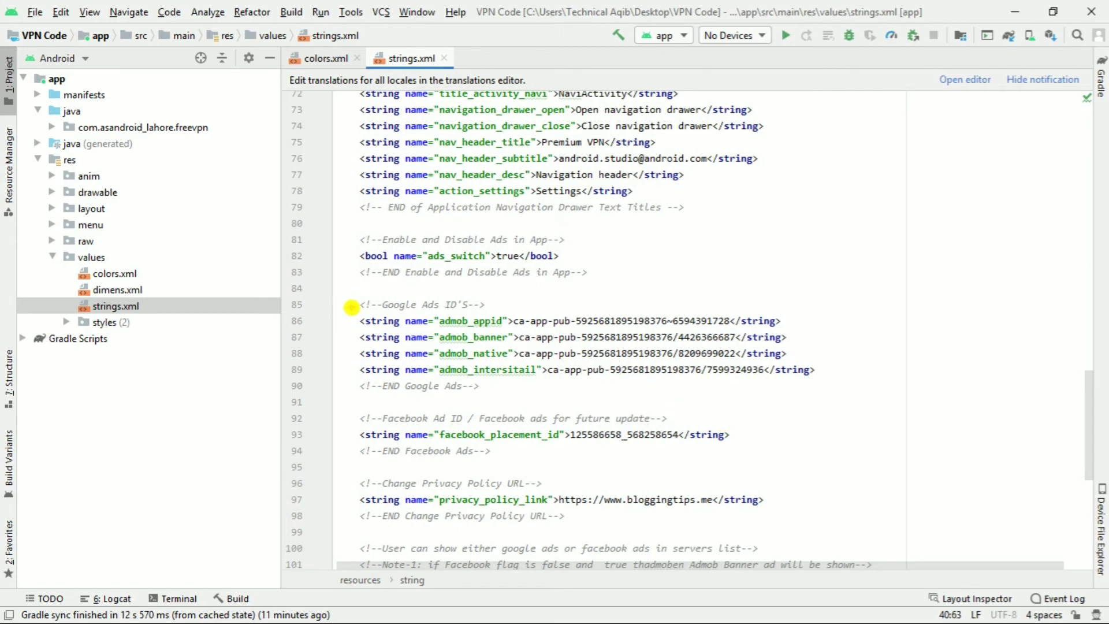
# - Highlight the Google Ads ID lines 85–89 in strings.xml, then minimize Android Studio
pyautogui.moveTo(350, 293)
pyautogui.mouseDown()
pyautogui.moveTo(908, 424)
pyautogui.moveTo(875, 391)
pyautogui.mouseUp()
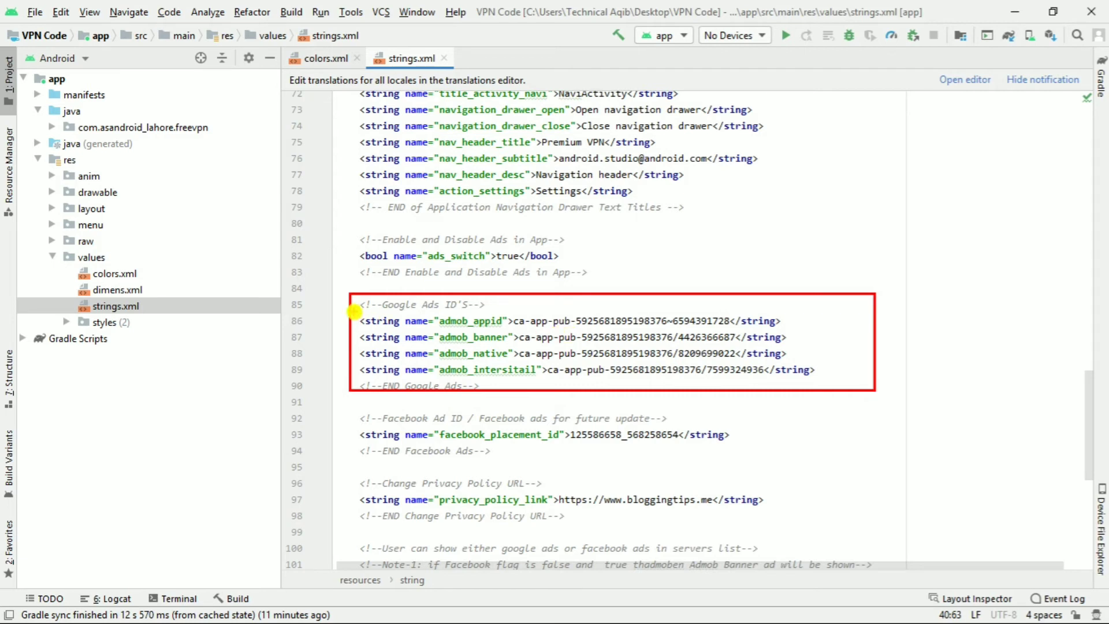
pyautogui.moveTo(354, 312); pyautogui.dragTo(510, 330)
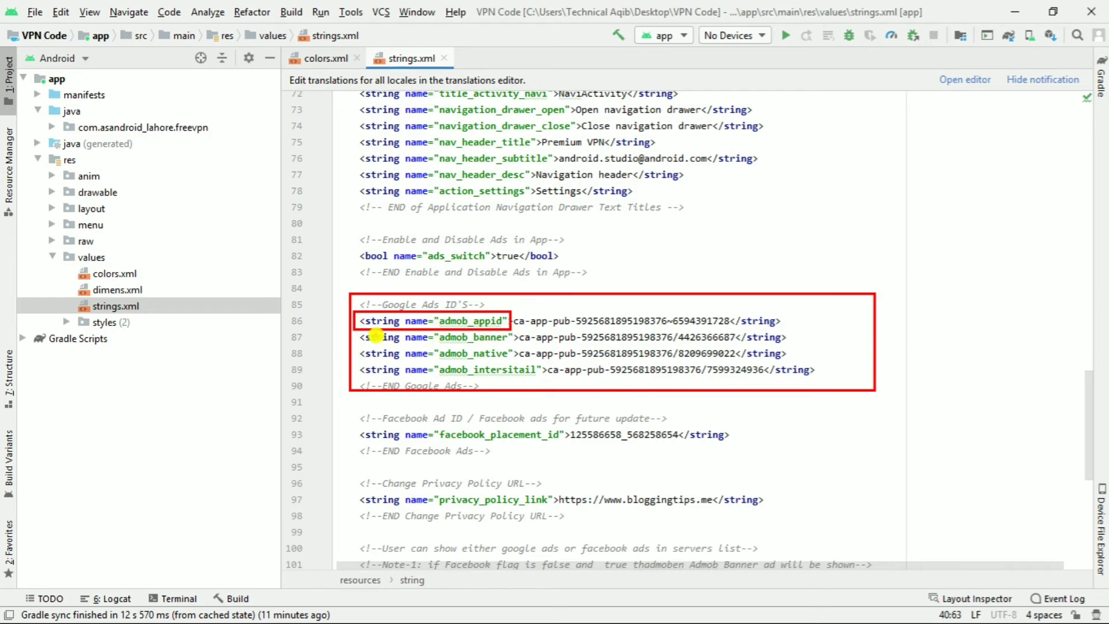
pyautogui.moveTo(358, 333); pyautogui.dragTo(513, 348)
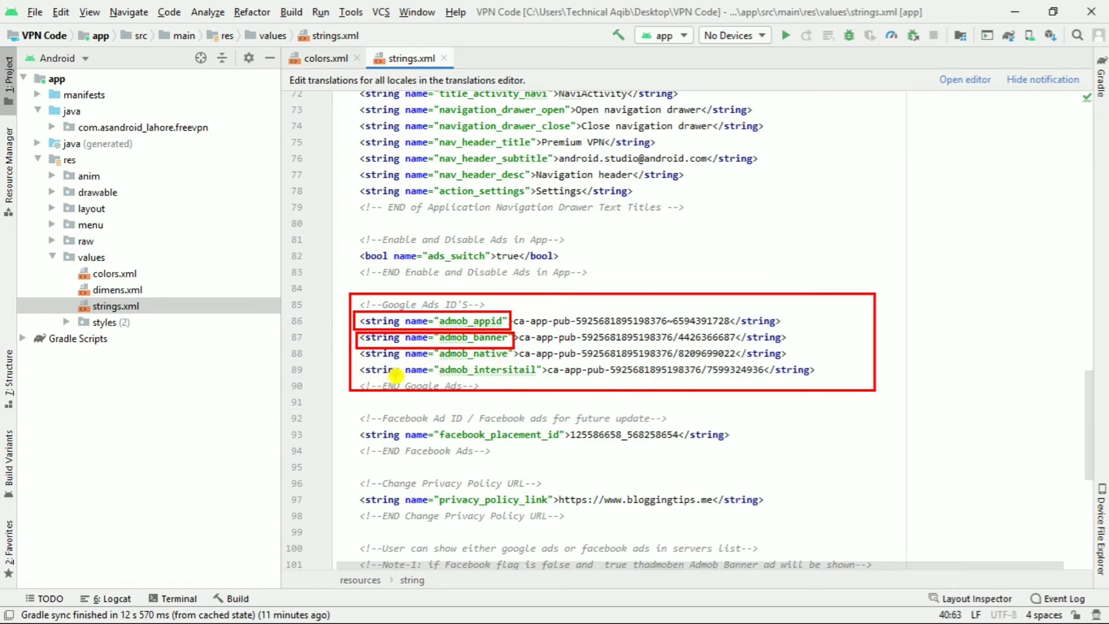
pyautogui.press('Escape')
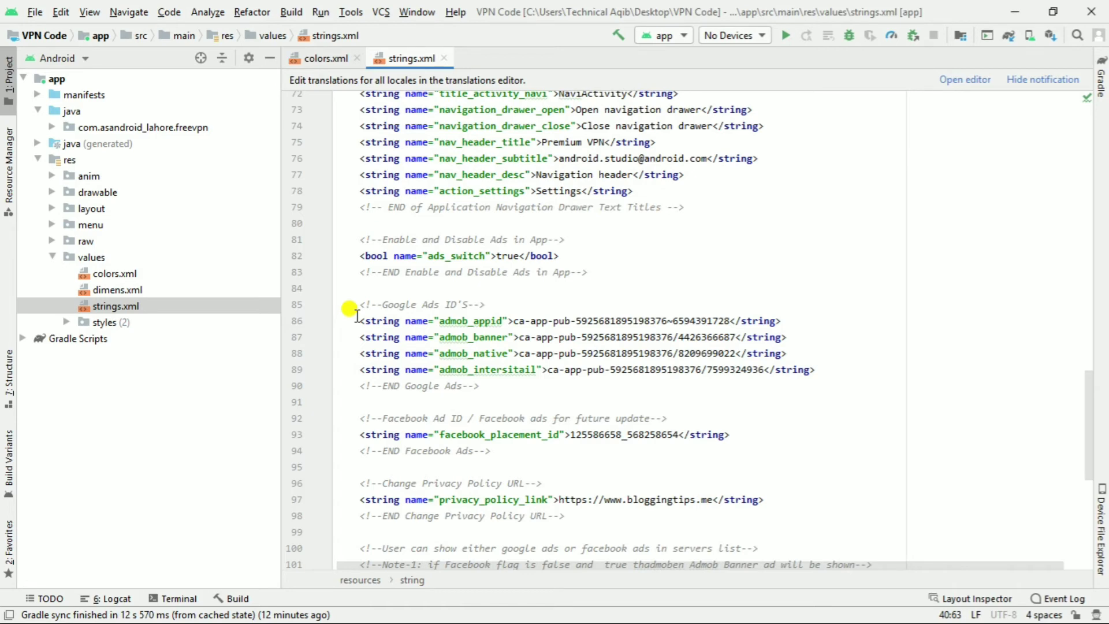
pyautogui.click(1011, 13)
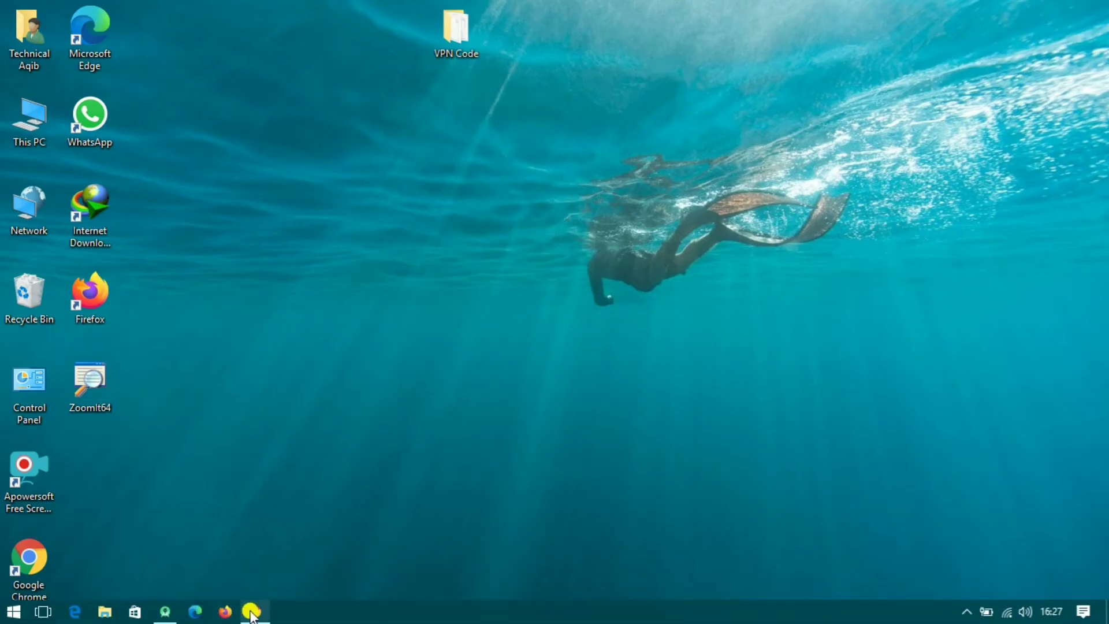
# - Search 'admob' in a new Chrome tab and open the Google AdMob home page
pyautogui.click(241, 611)
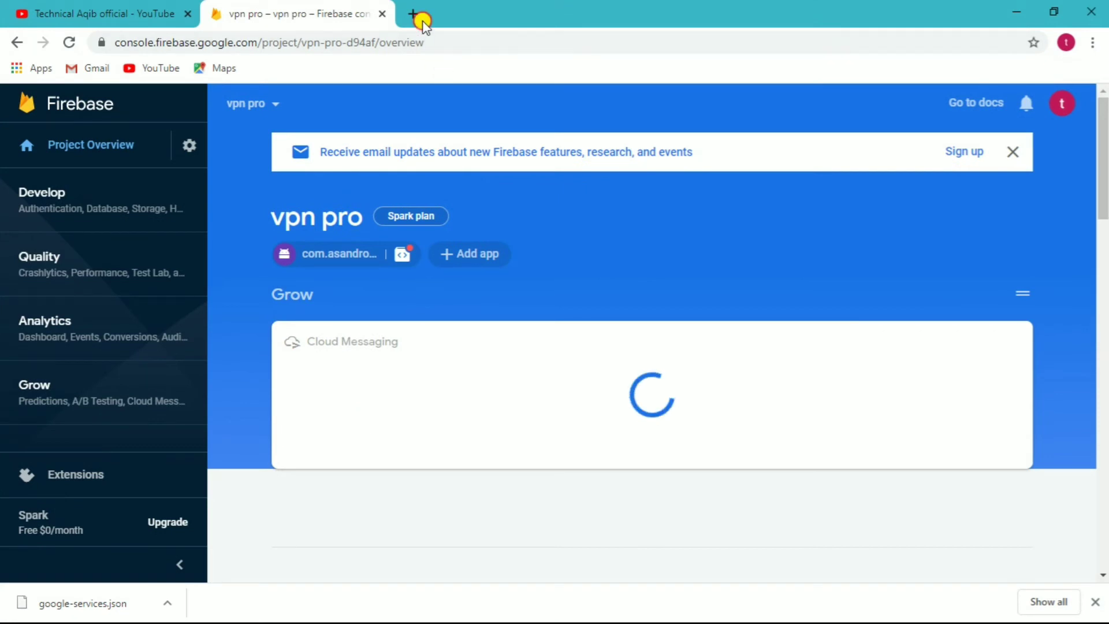
pyautogui.click(417, 17)
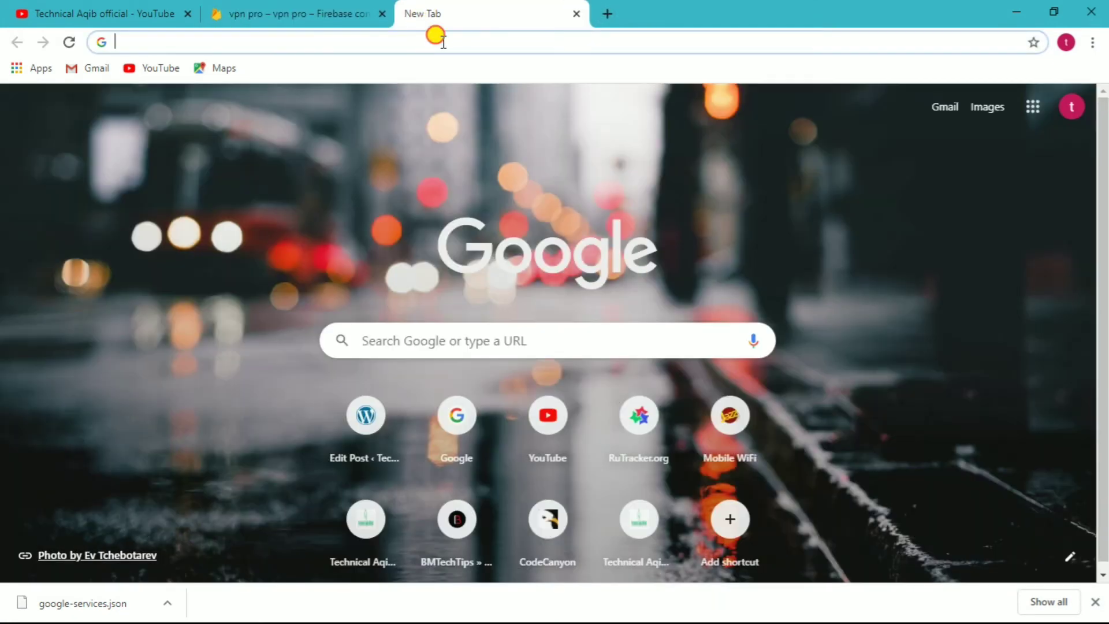
pyautogui.click(443, 42)
pyautogui.write('admob')
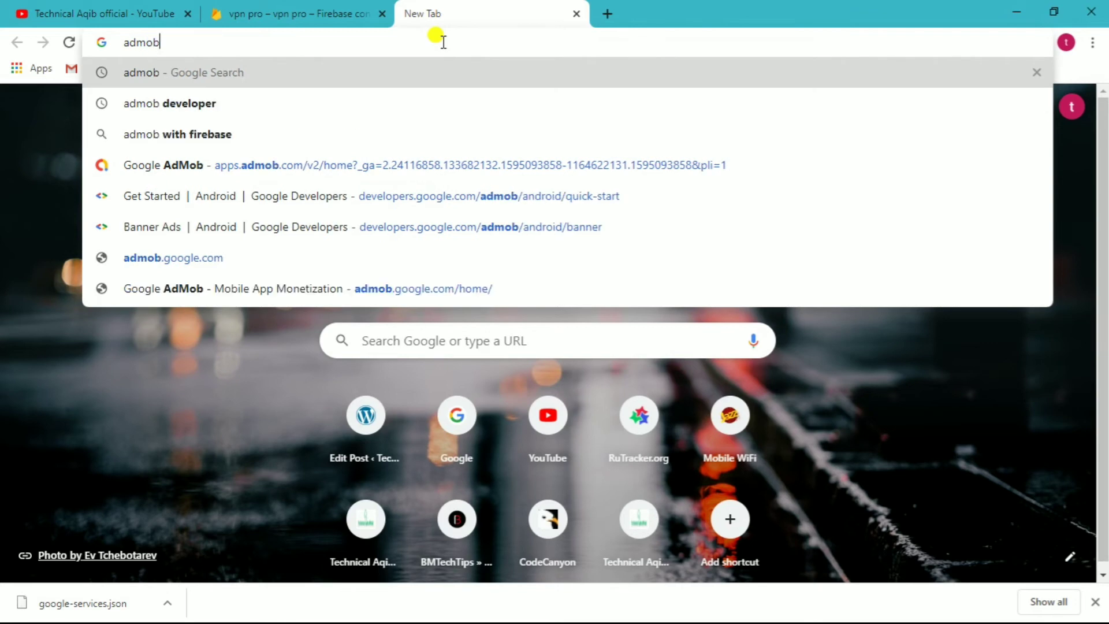
pyautogui.press('Return')
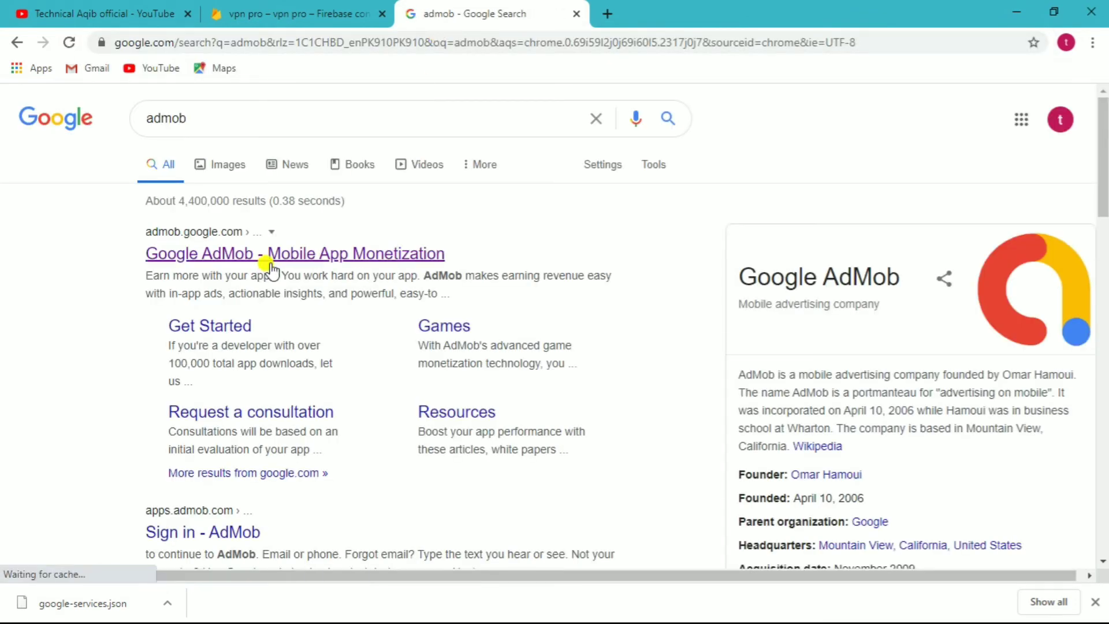
pyautogui.click(287, 255)
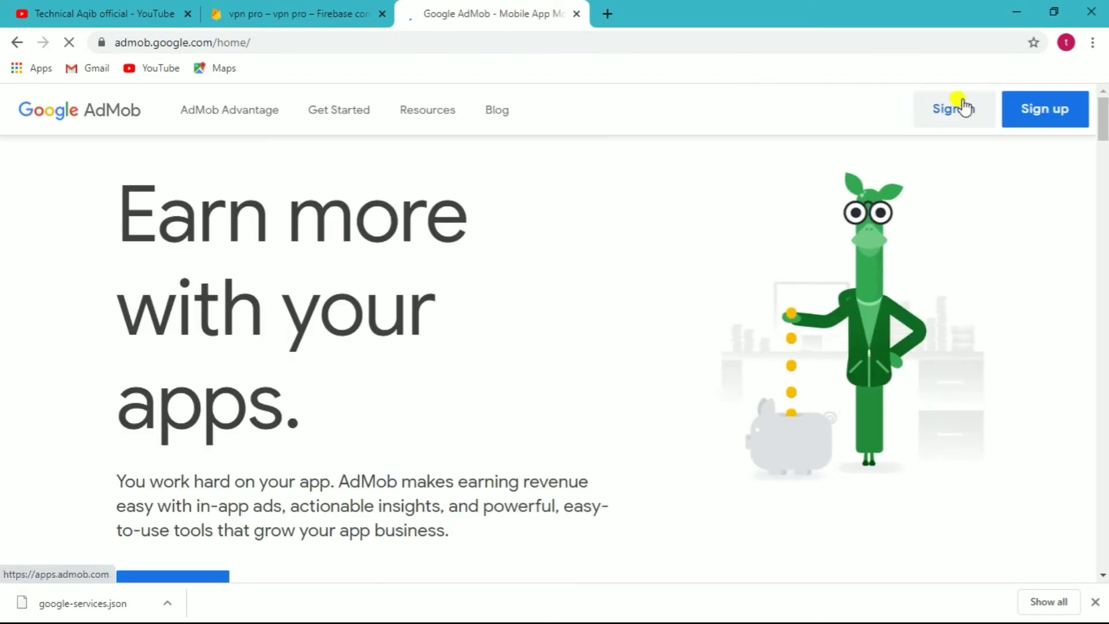
# - Sign in to AdMob and copy the free vpn app's App ID from its App settings
pyautogui.click(957, 107)
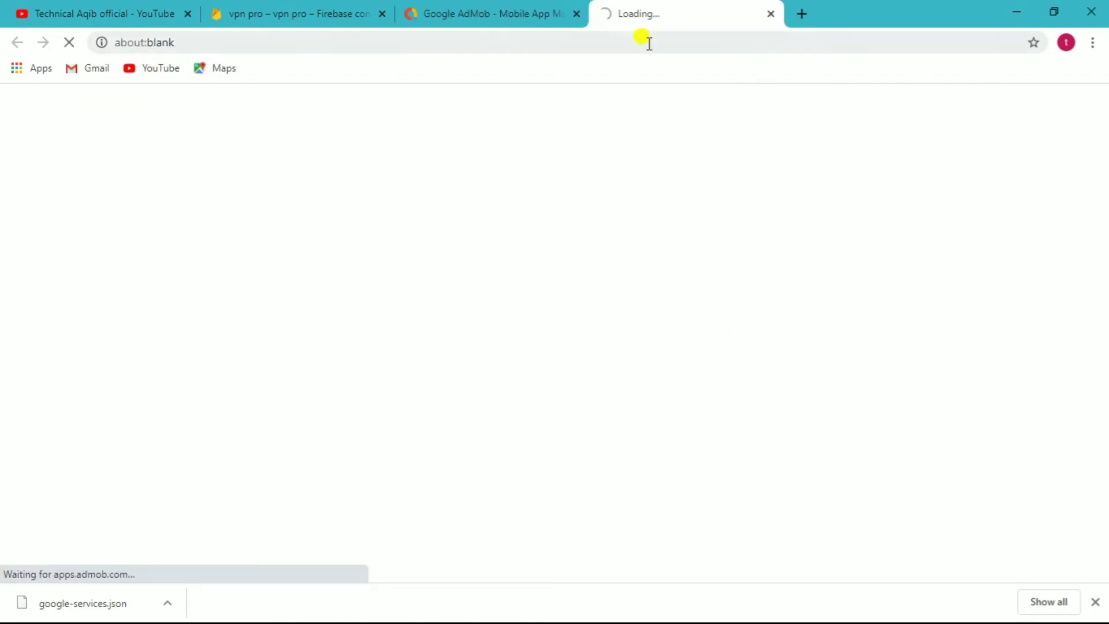
pyautogui.click(576, 14)
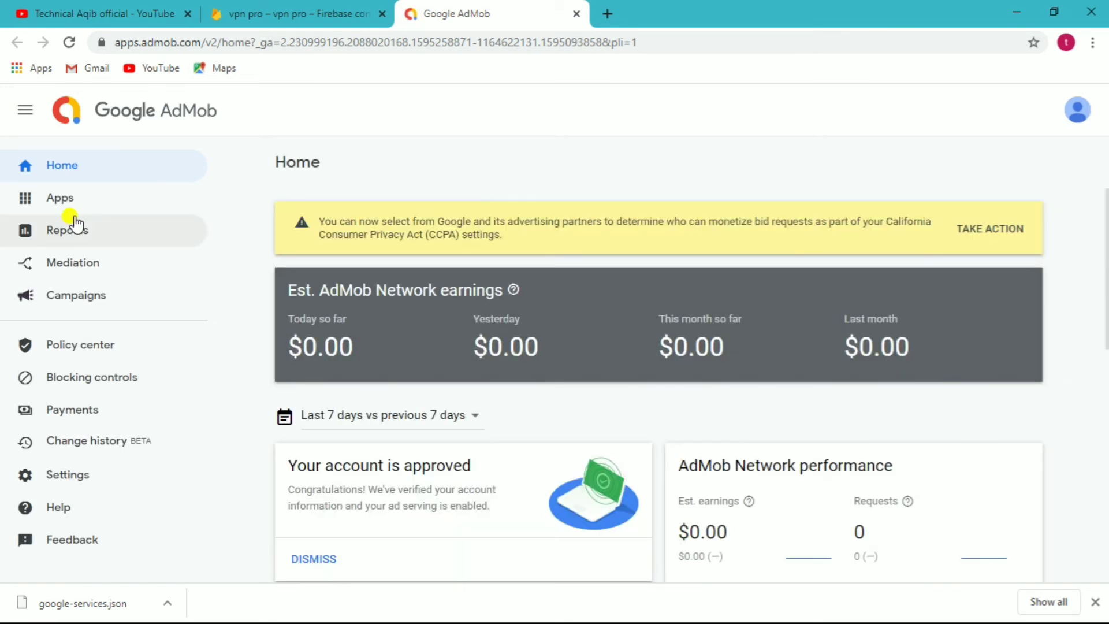
pyautogui.click(94, 191)
pyautogui.click(292, 206)
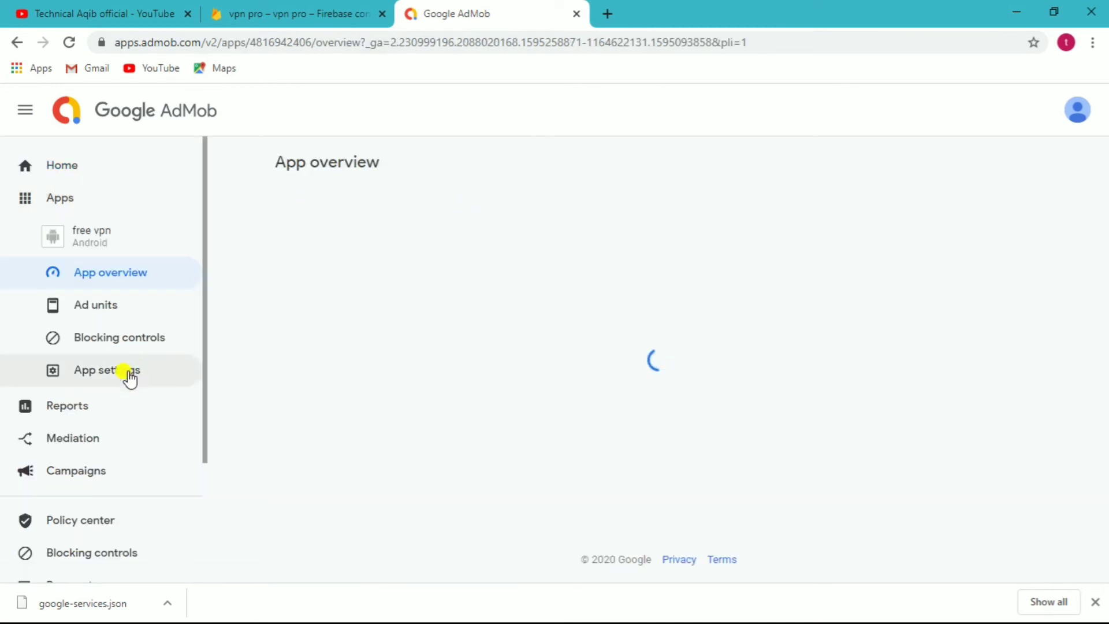
pyautogui.click(128, 375)
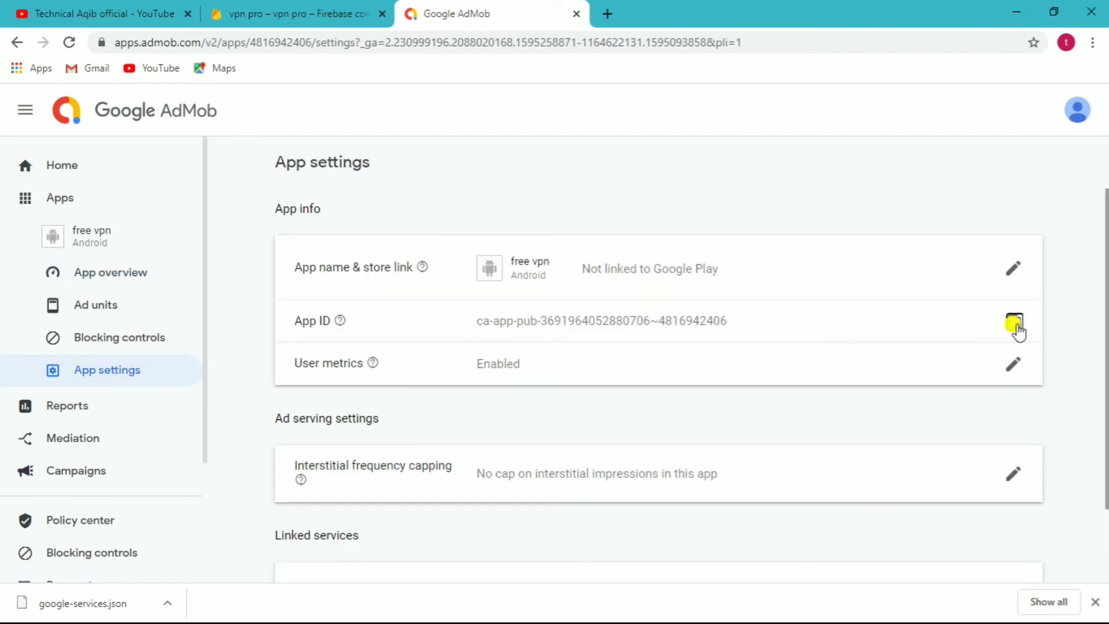
pyautogui.click(1015, 321)
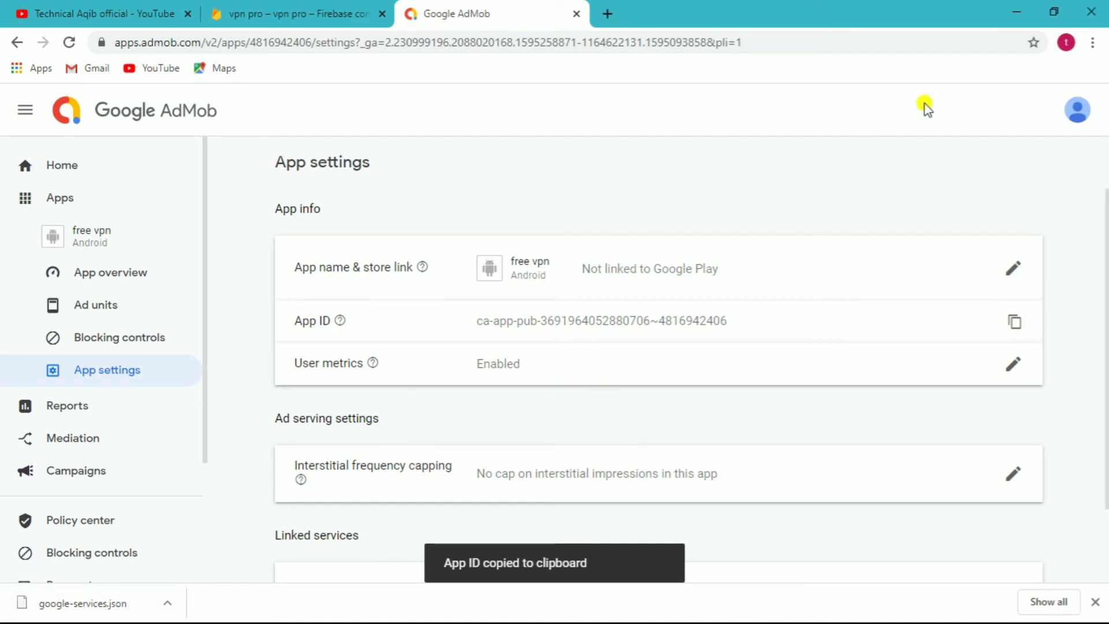
pyautogui.click(1010, 13)
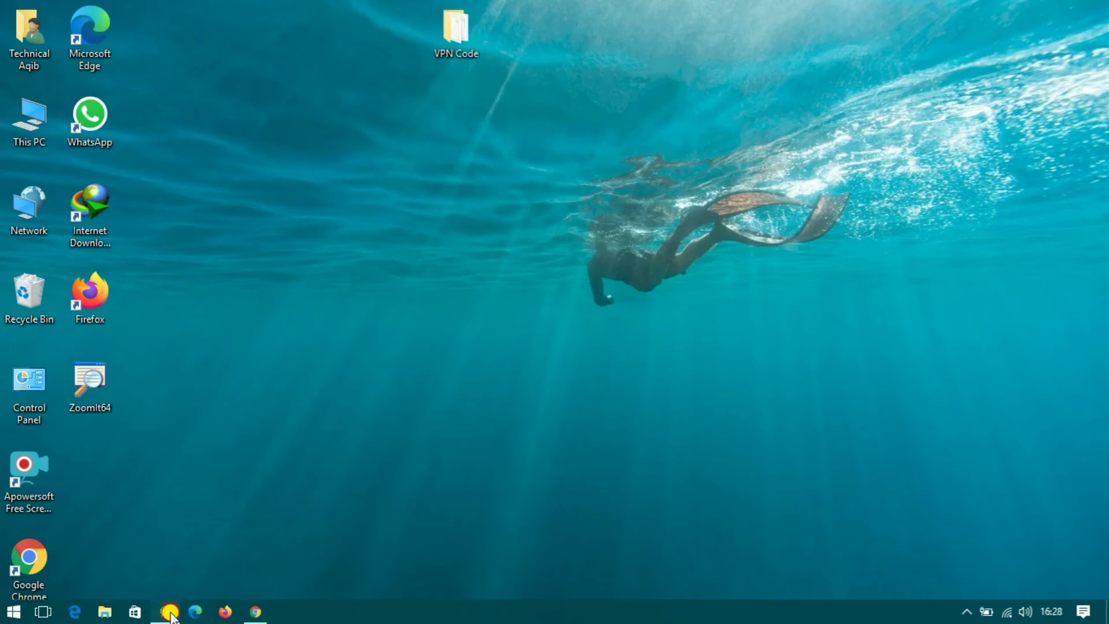
# - Replace the admob_appid value on line 86 of strings.xml with the newly copied AdMob App ID
pyautogui.click(192, 614)
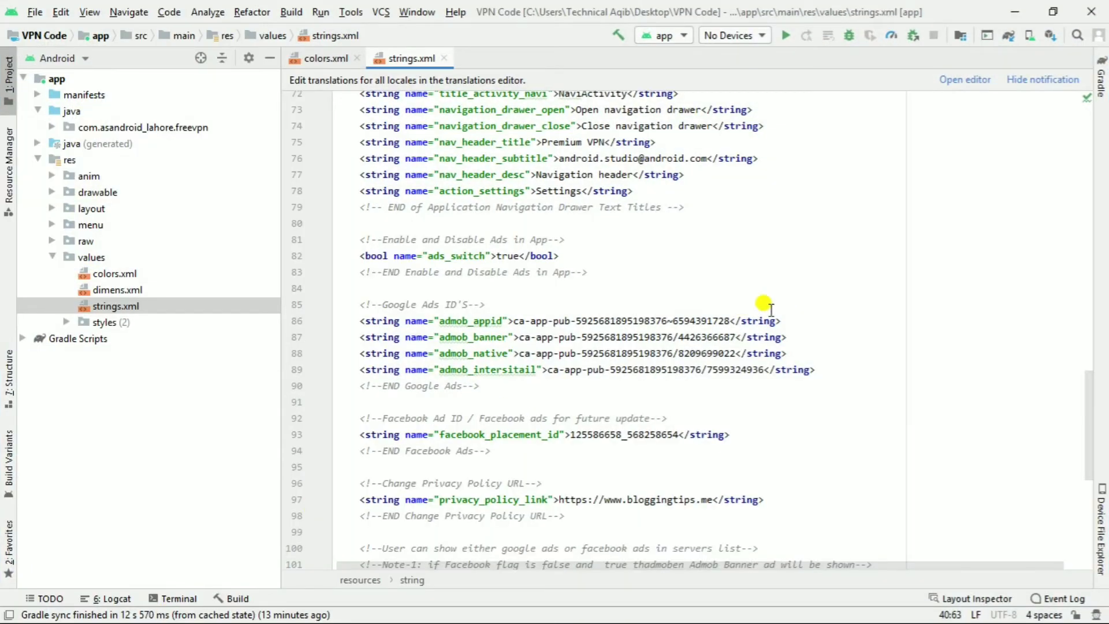
pyautogui.moveTo(729, 321); pyautogui.dragTo(513, 320)
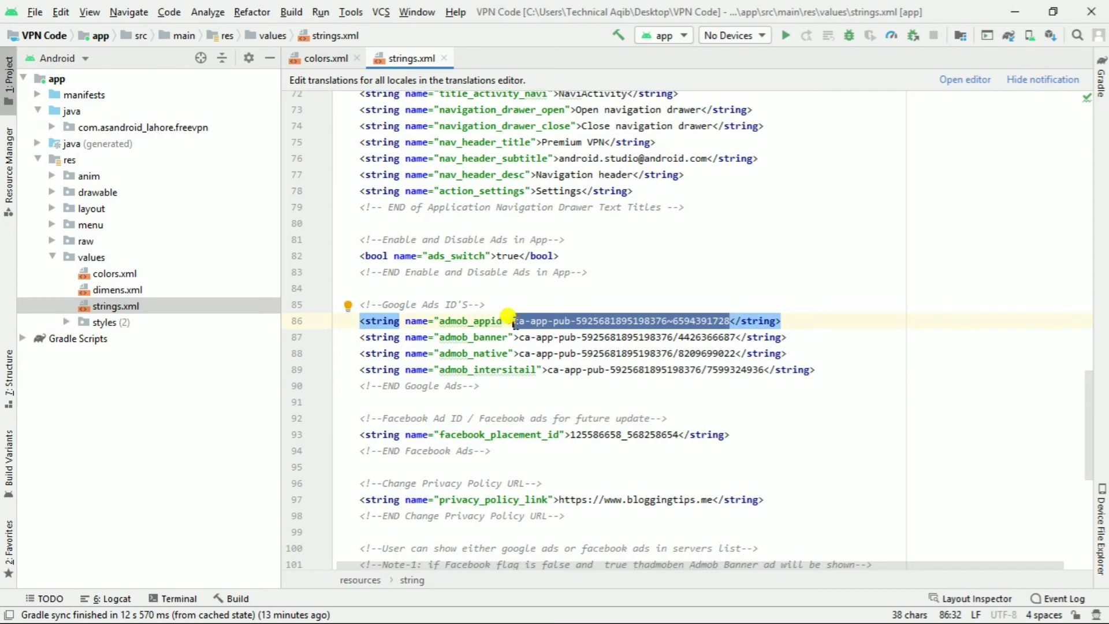
pyautogui.hotkey('ctrl', 'v')
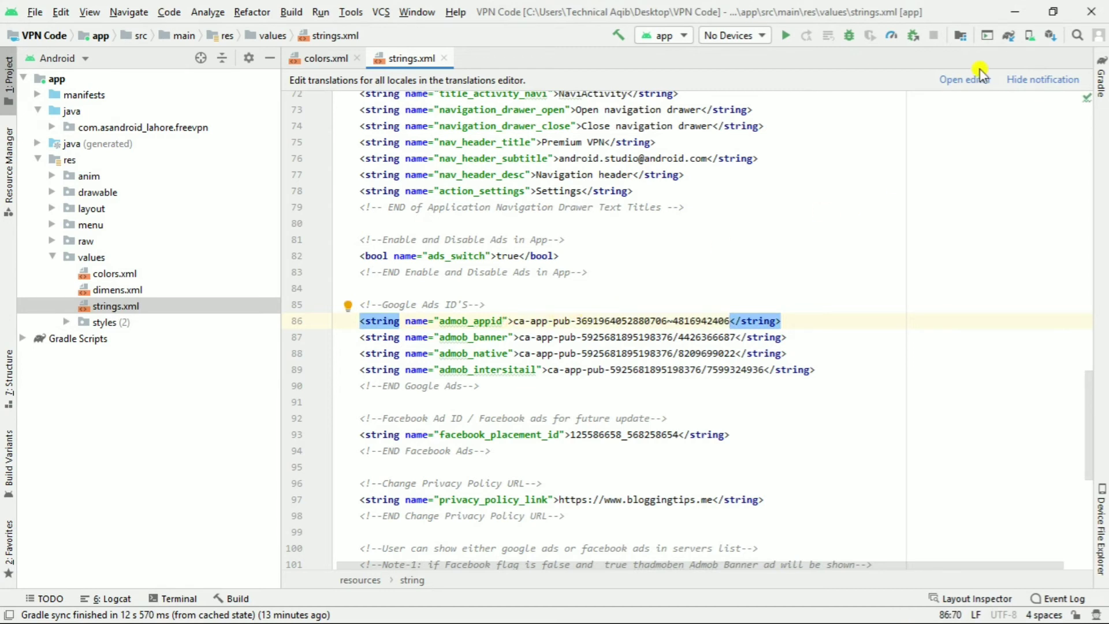
pyautogui.click(1010, 13)
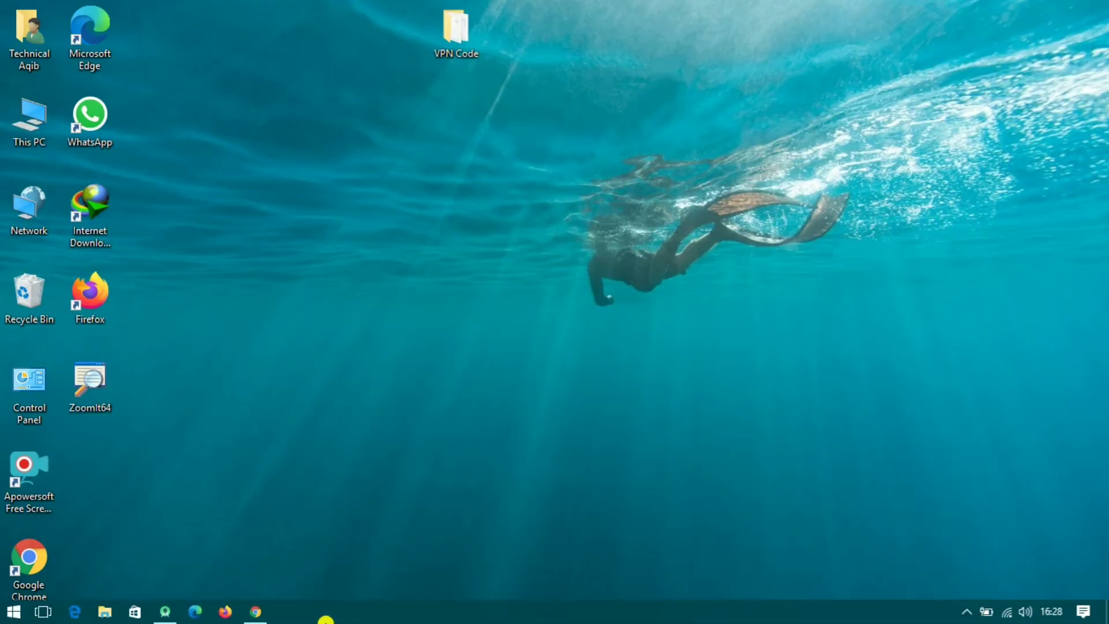
# - Create a Banner ad unit named 'pro vpn' for the free vpn app in AdMob
pyautogui.click(259, 613)
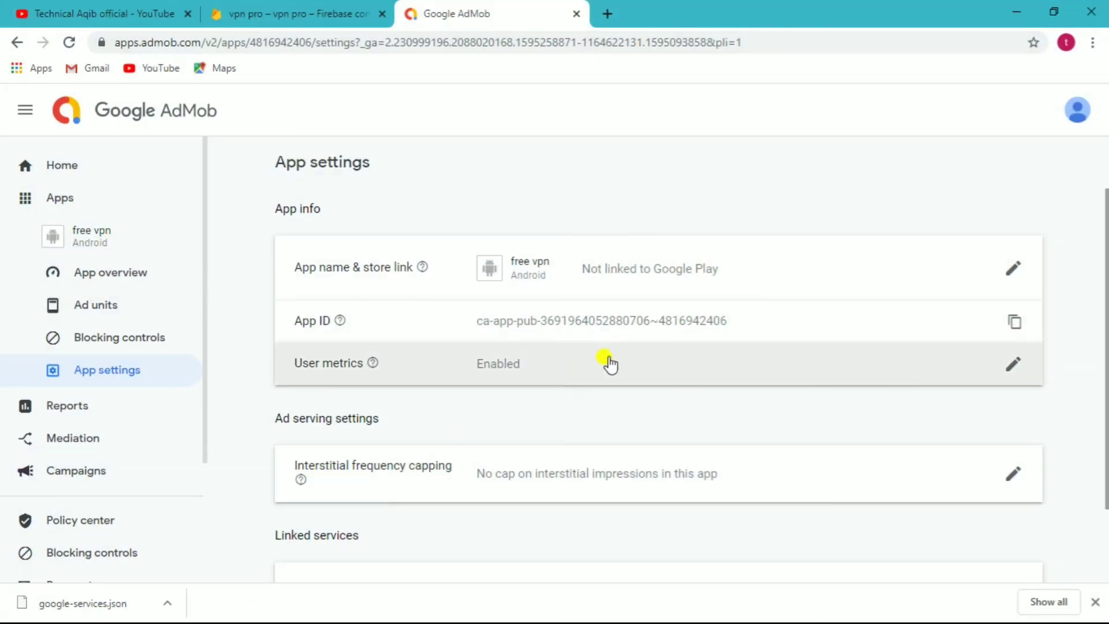
pyautogui.click(92, 309)
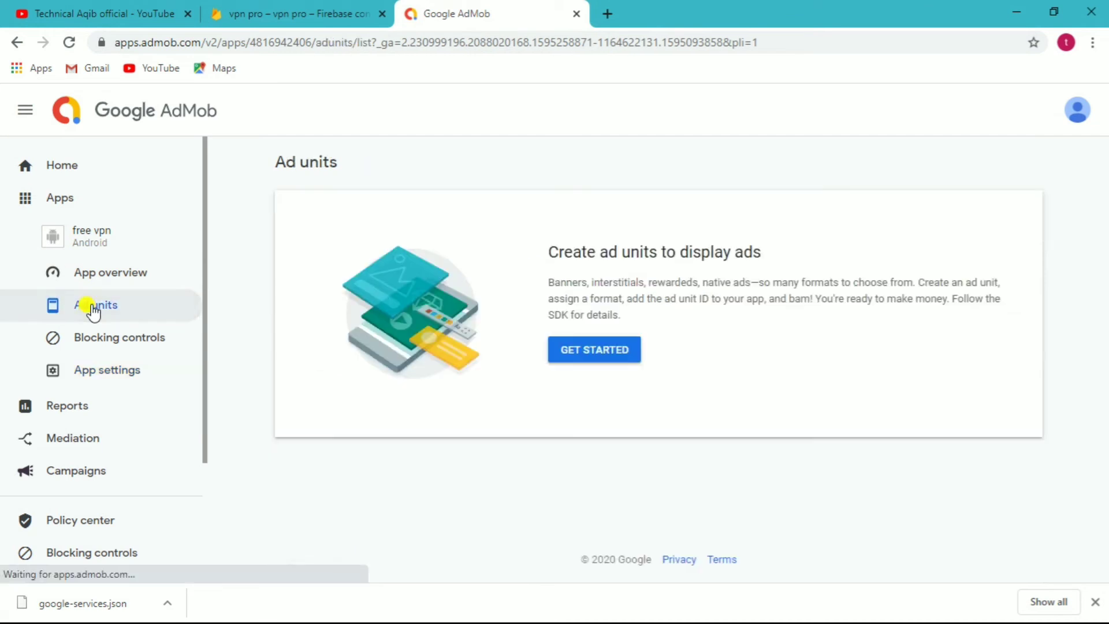
pyautogui.click(577, 350)
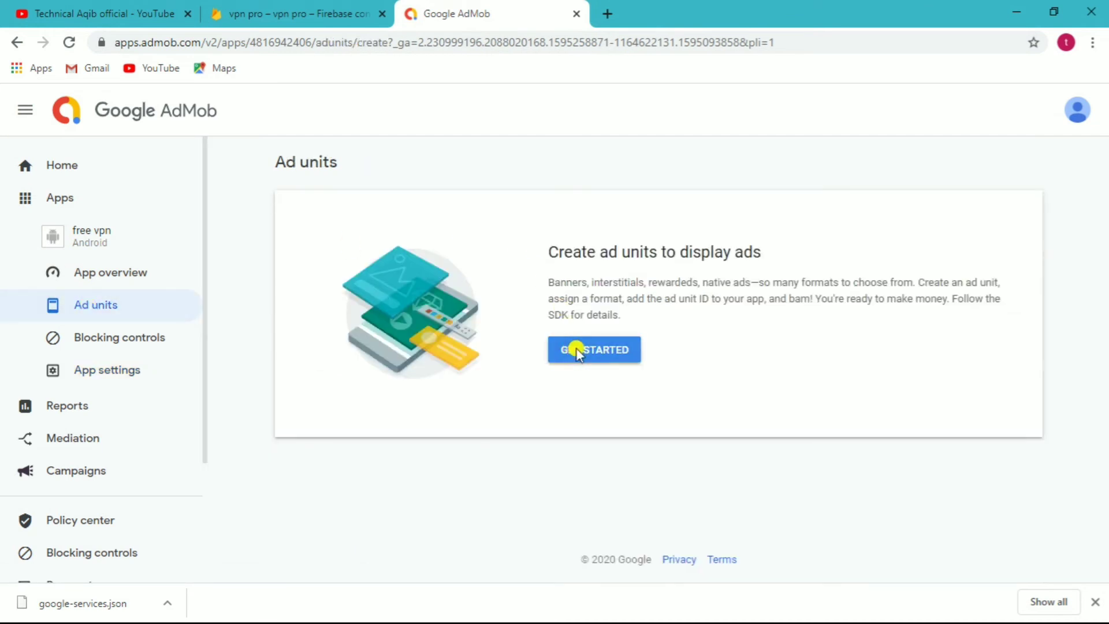
pyautogui.click(107, 479)
pyautogui.click(441, 341)
pyautogui.write('pro vpn')
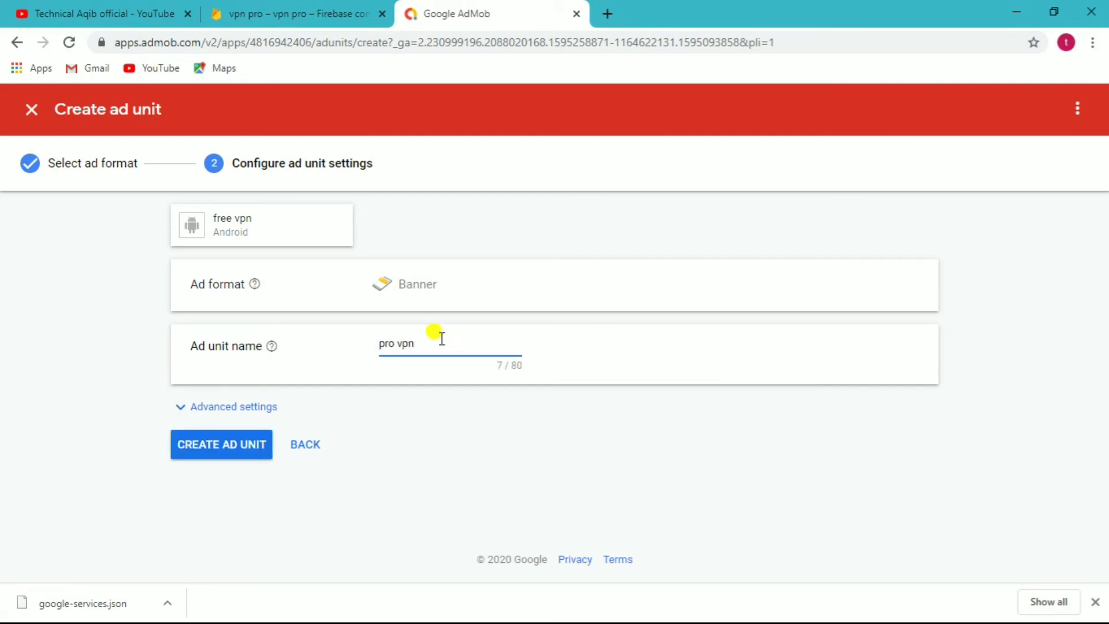
pyautogui.click(231, 448)
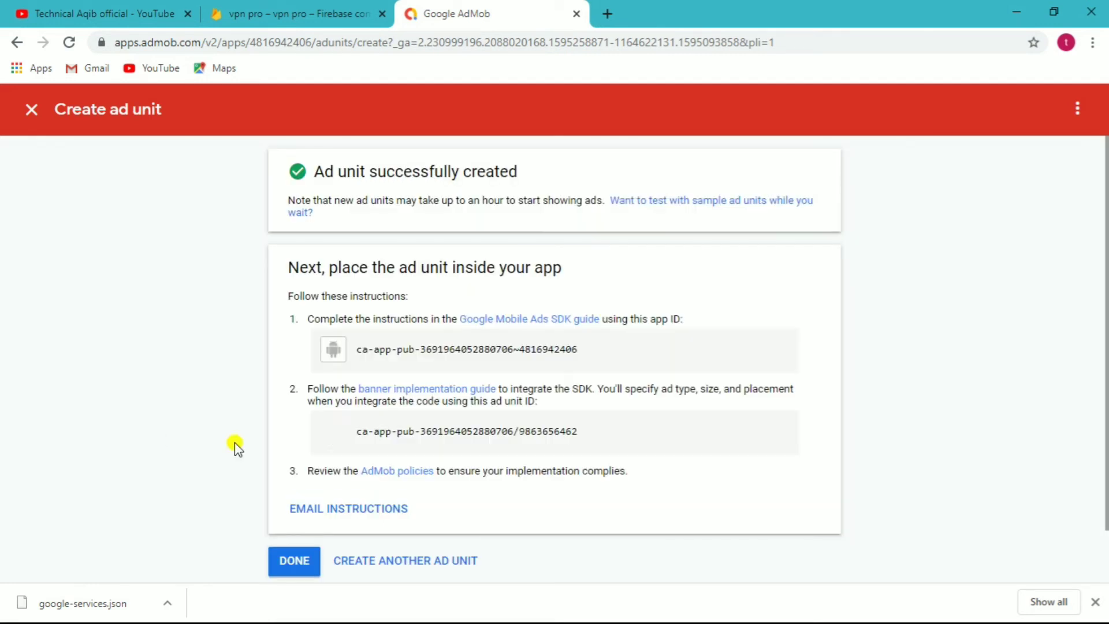
# - Copy the new banner ad unit ID and return to the ad units list
pyautogui.moveTo(574, 431); pyautogui.dragTo(361, 432)
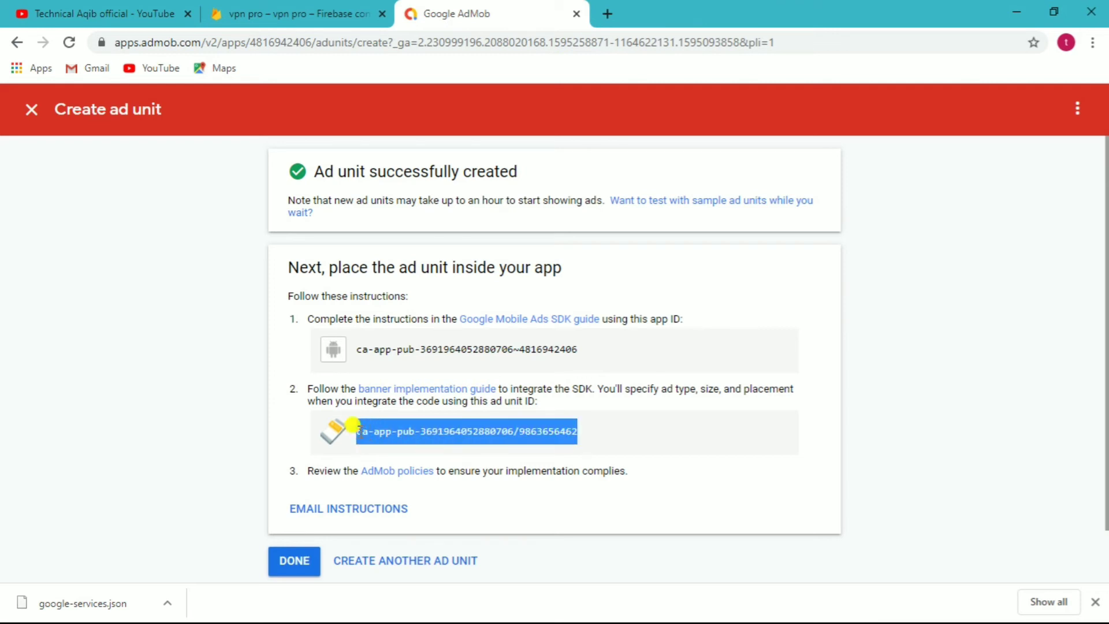
pyautogui.rightClick(354, 427)
pyautogui.click(375, 445)
pyautogui.click(271, 563)
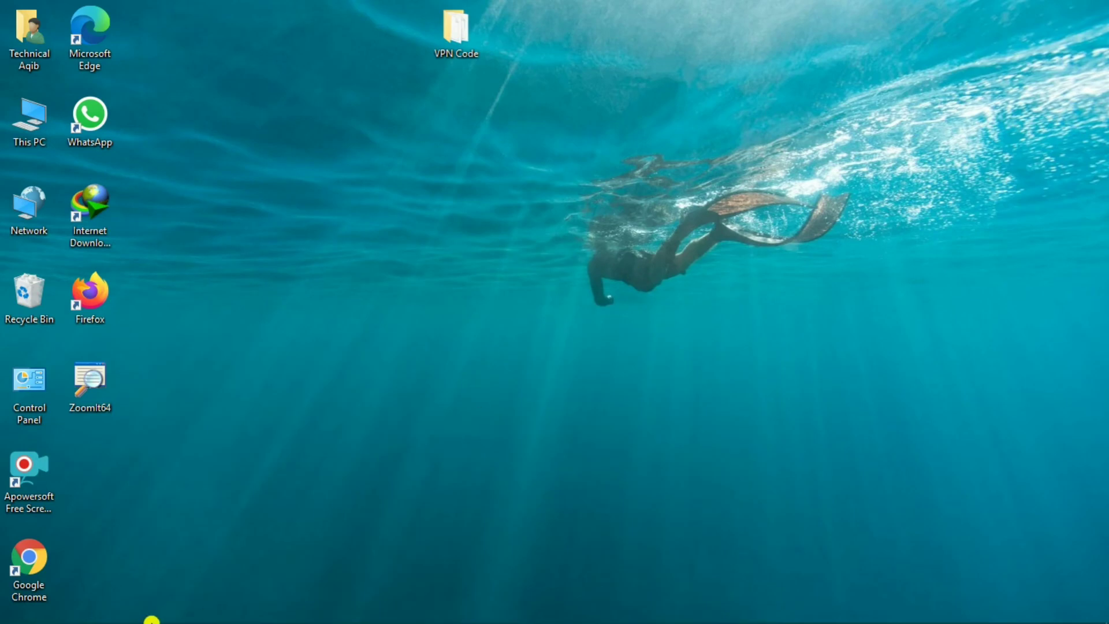
# - Replace the admob_banner value on line 87 with the new pro vpn banner ad unit ID
pyautogui.click(161, 611)
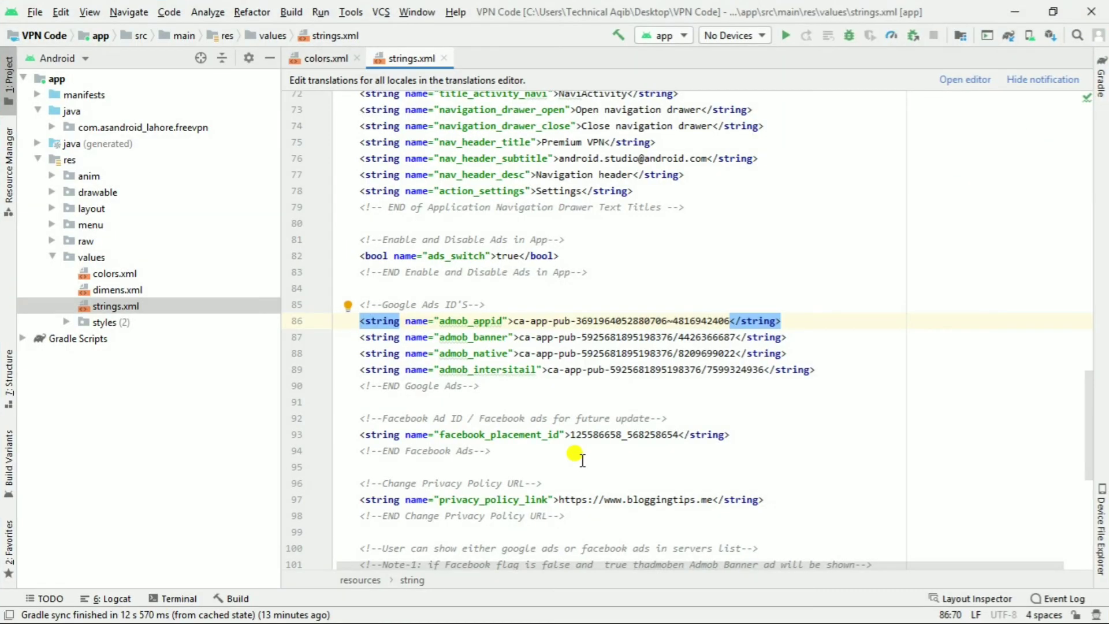
pyautogui.moveTo(735, 337); pyautogui.dragTo(518, 336)
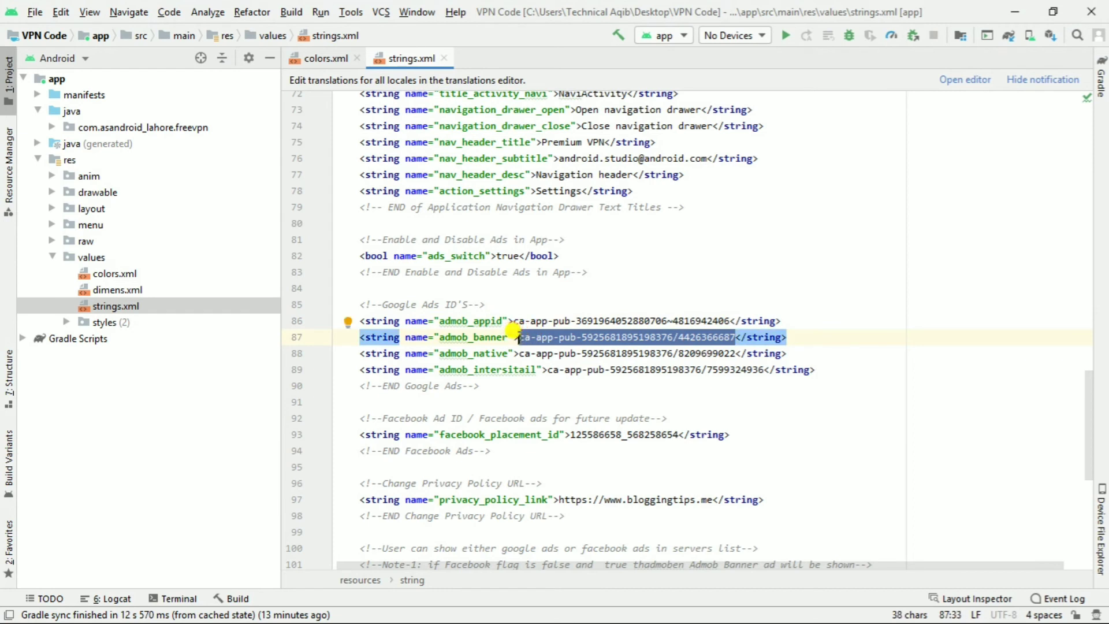
pyautogui.hotkey('ctrl', 'v')
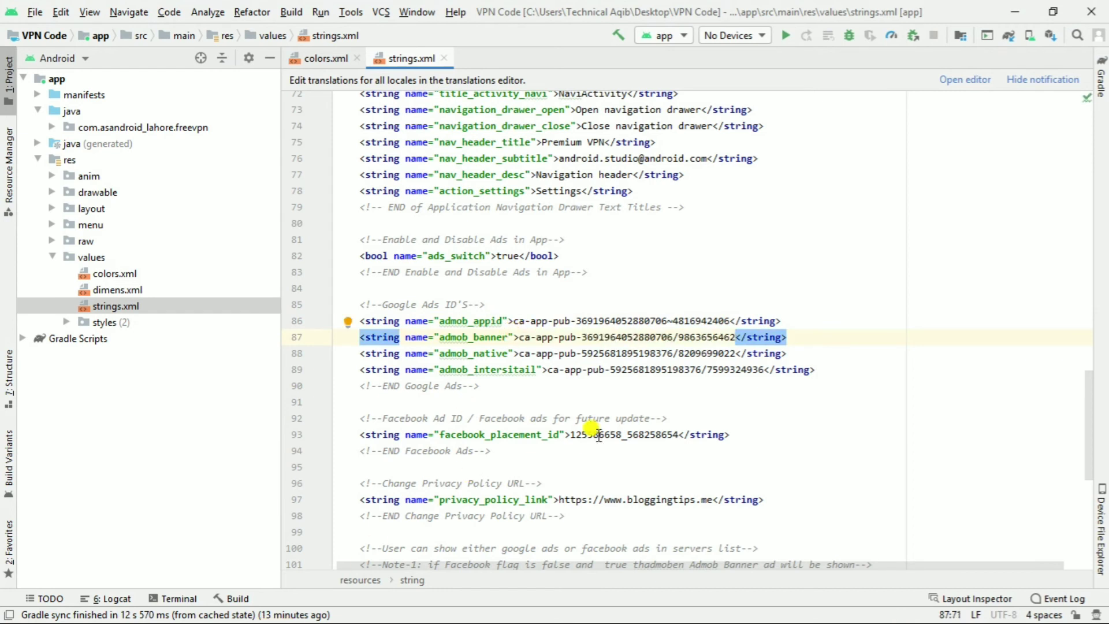
pyautogui.click(1015, 12)
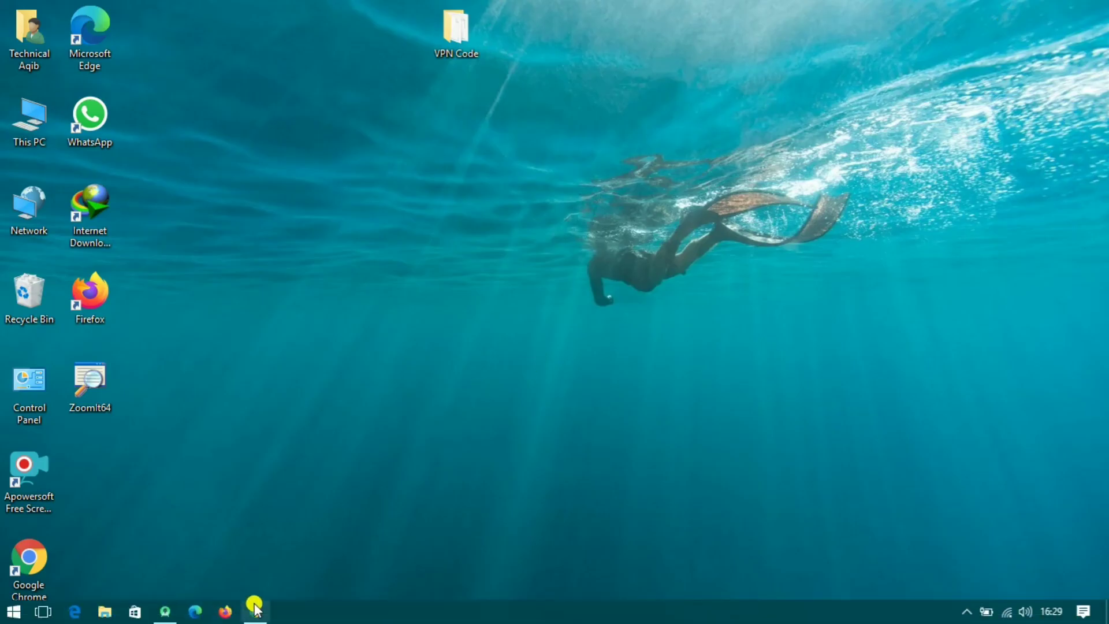
# - Create an Interstitial ad unit named 'provpn2' in AdMob
pyautogui.click(254, 608)
pyautogui.click(349, 261)
pyautogui.click(333, 483)
pyautogui.click(412, 343)
pyautogui.write('provpn2')
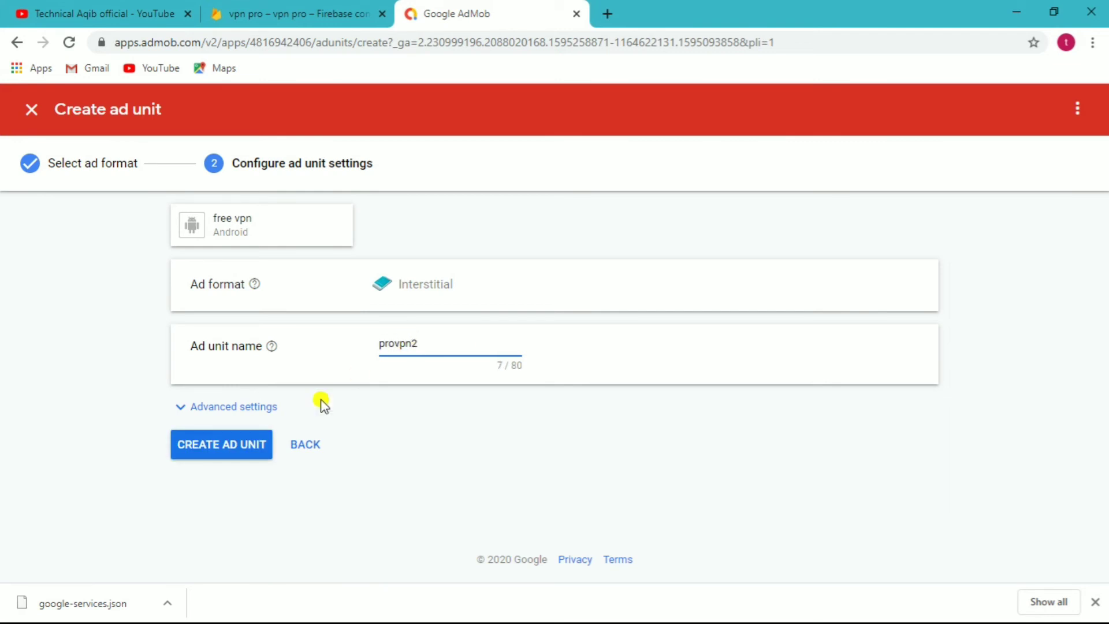
pyautogui.click(228, 443)
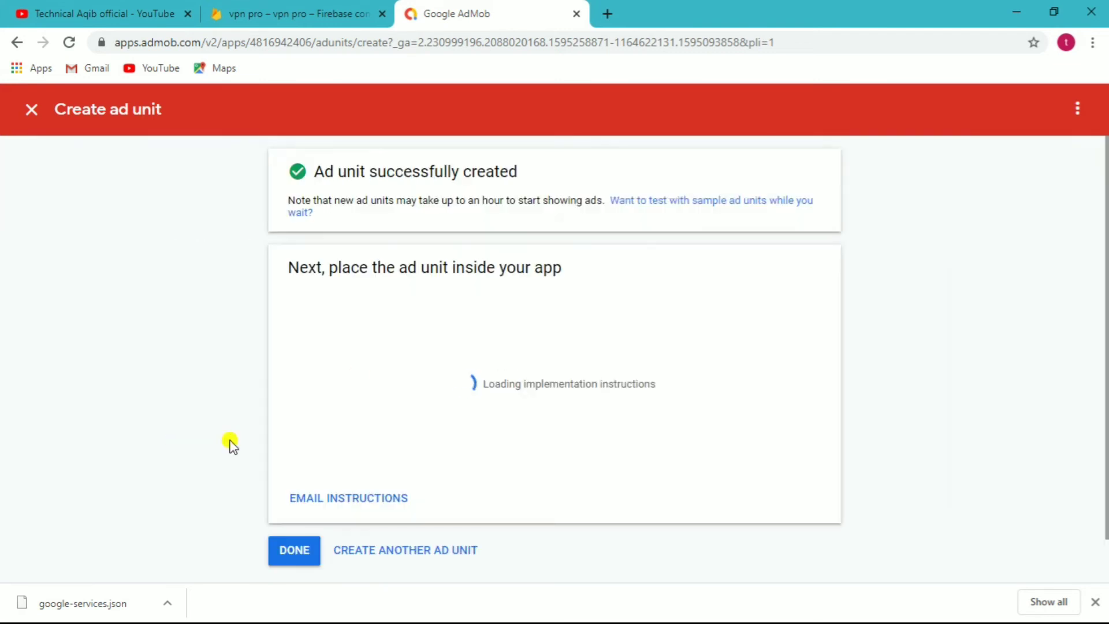
# - Copy the new interstitial ad unit ID and return to the ad units list
pyautogui.moveTo(578, 430); pyautogui.dragTo(360, 432)
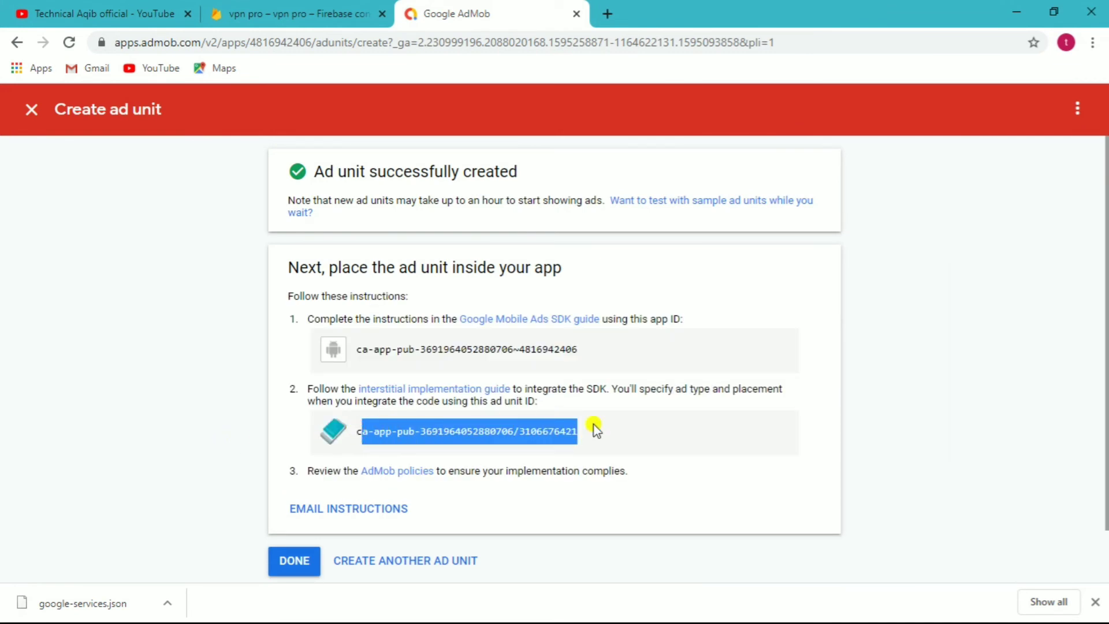
pyautogui.moveTo(584, 430); pyautogui.dragTo(353, 430)
pyautogui.rightClick(358, 431)
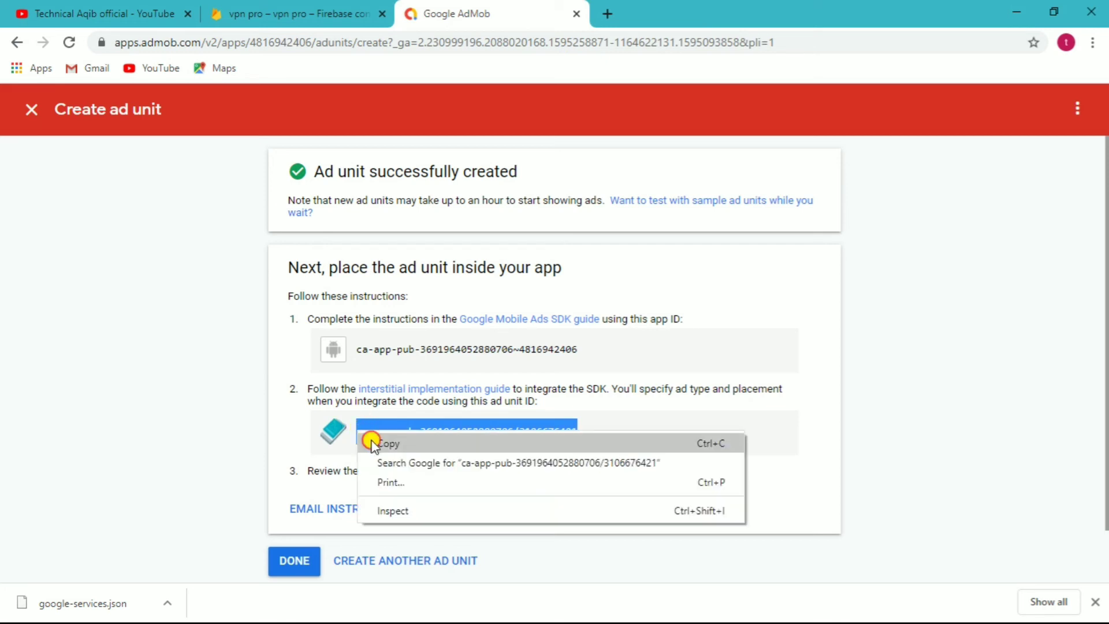
pyautogui.click(369, 443)
pyautogui.click(292, 558)
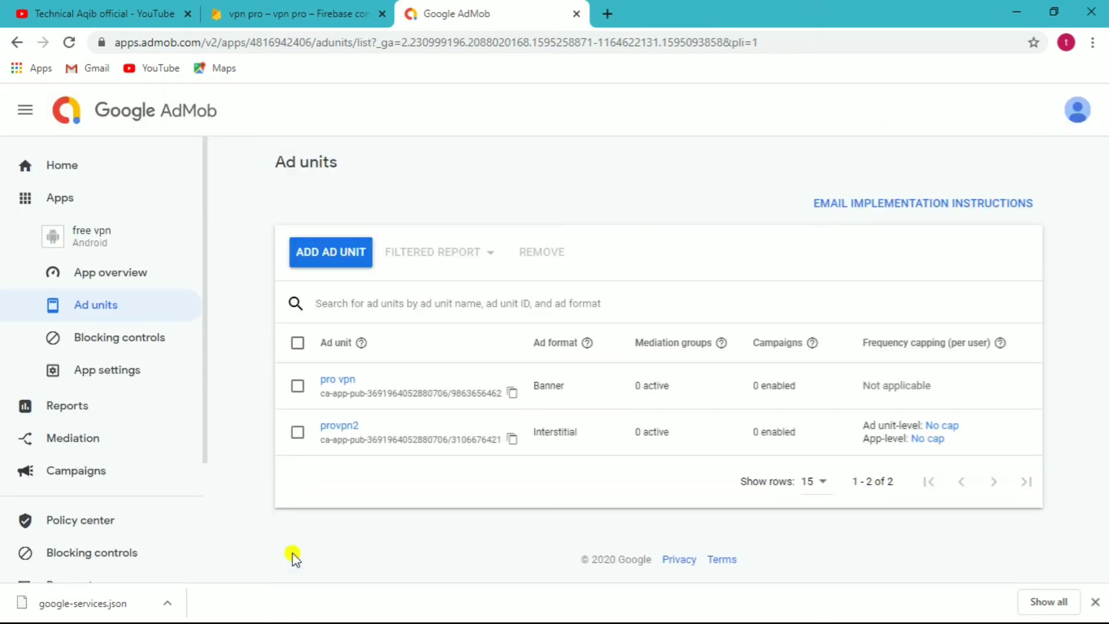
pyautogui.click(1018, 11)
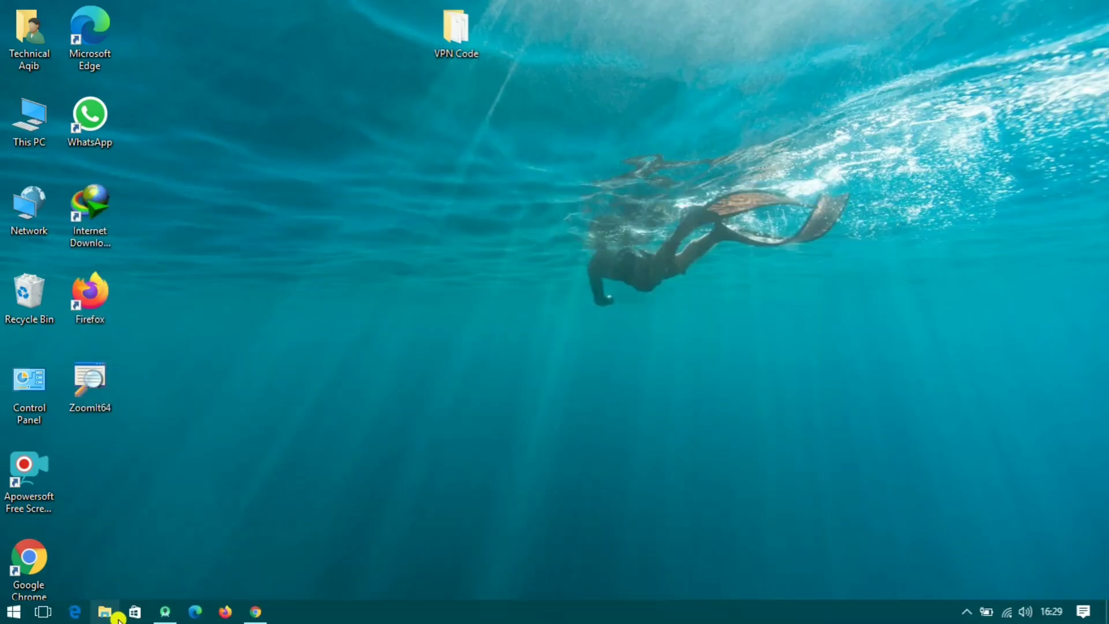
# - Put the new interstitial ID into admob_intersitail on line 89, keeping </string> on the same line
pyautogui.click(168, 613)
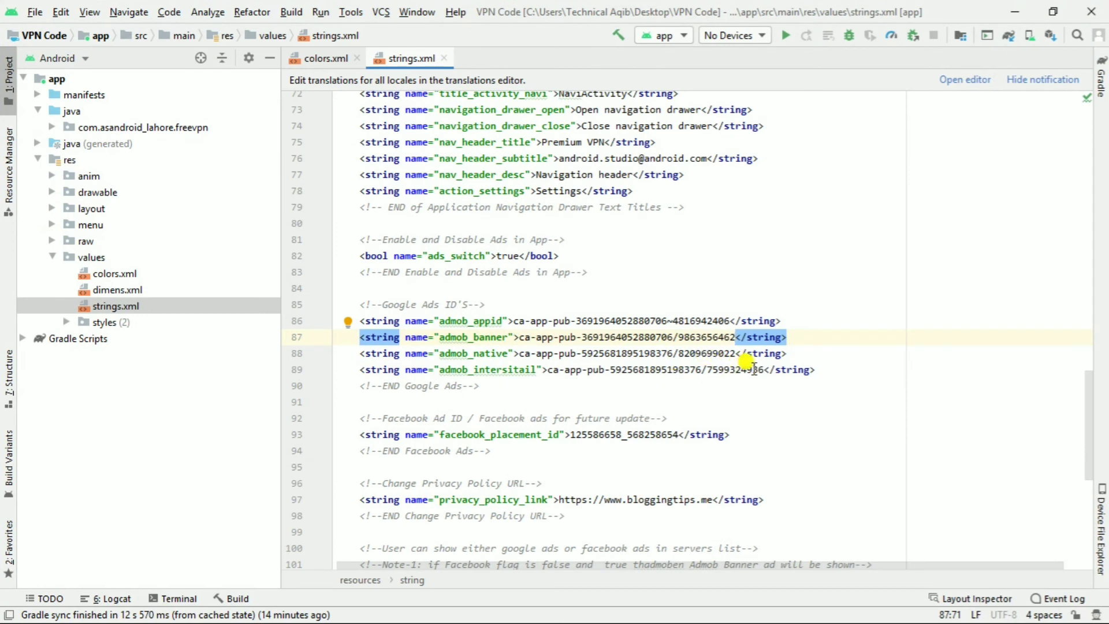
pyautogui.moveTo(764, 370); pyautogui.dragTo(547, 369)
pyautogui.hotkey('ctrl', 'v')
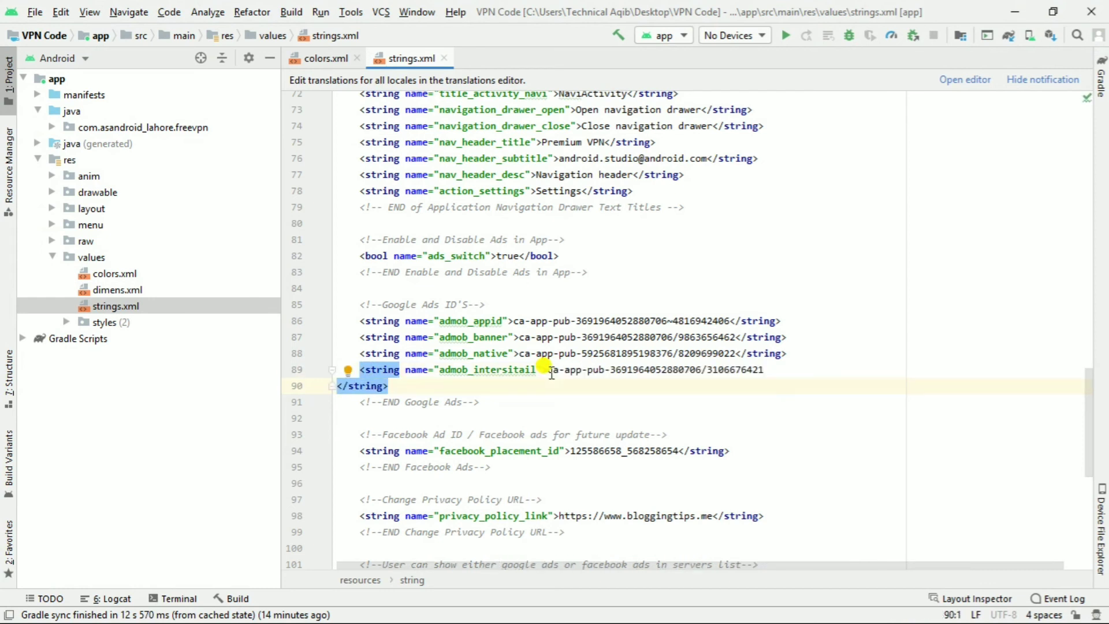
pyautogui.press('BackSpace')
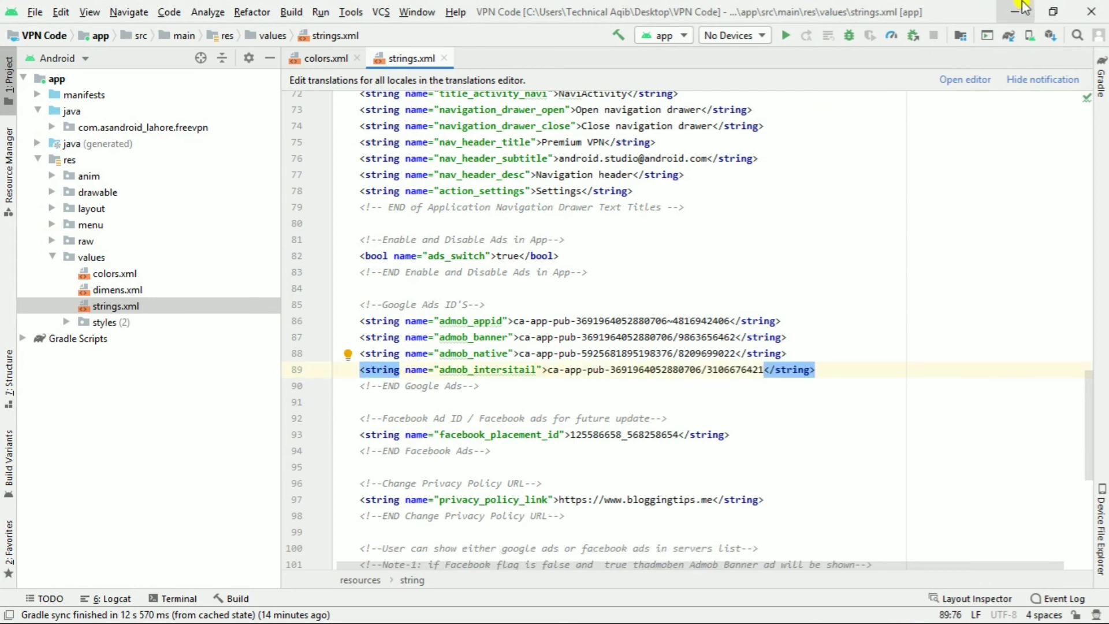
pyautogui.click(1012, 20)
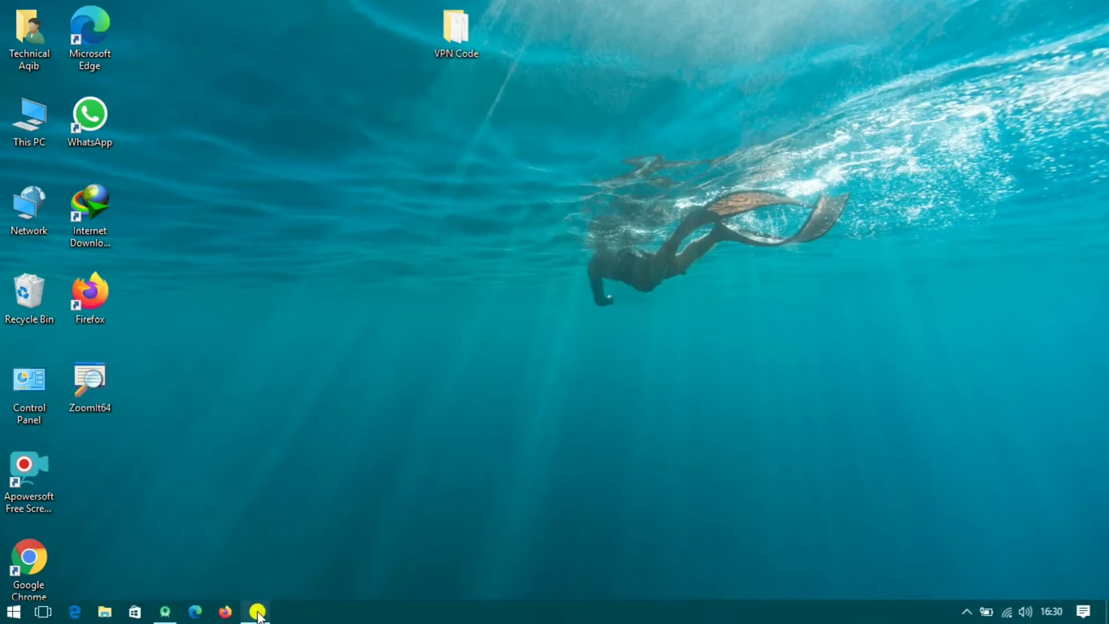
# - Create a Native advanced ad unit named 'provpn' in AdMob
pyautogui.moveTo(258, 616)
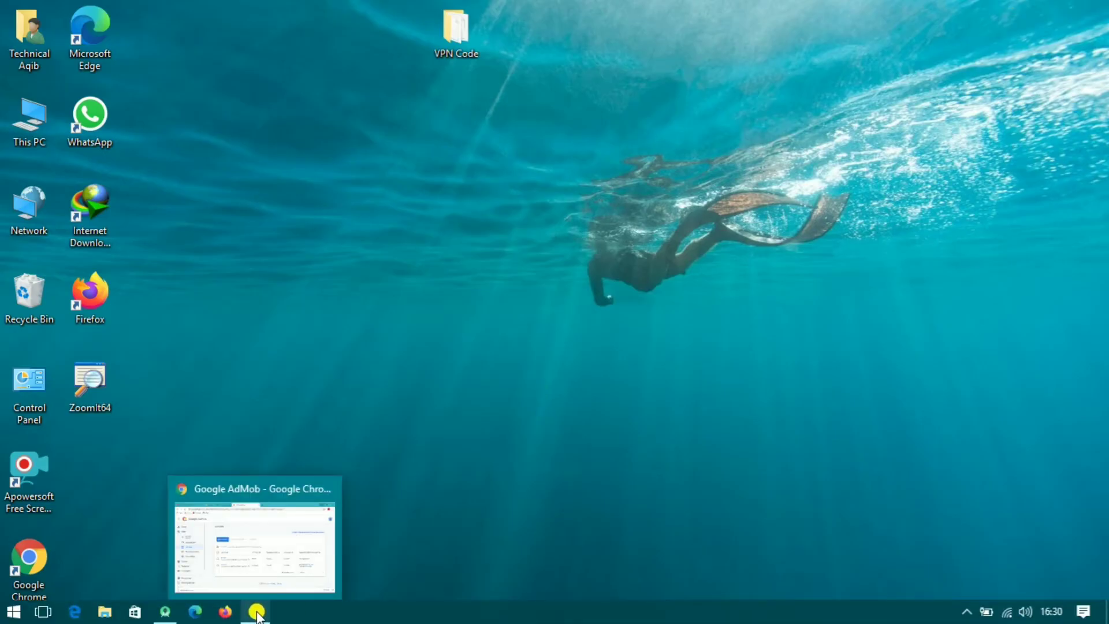
pyautogui.click(257, 613)
pyautogui.click(346, 255)
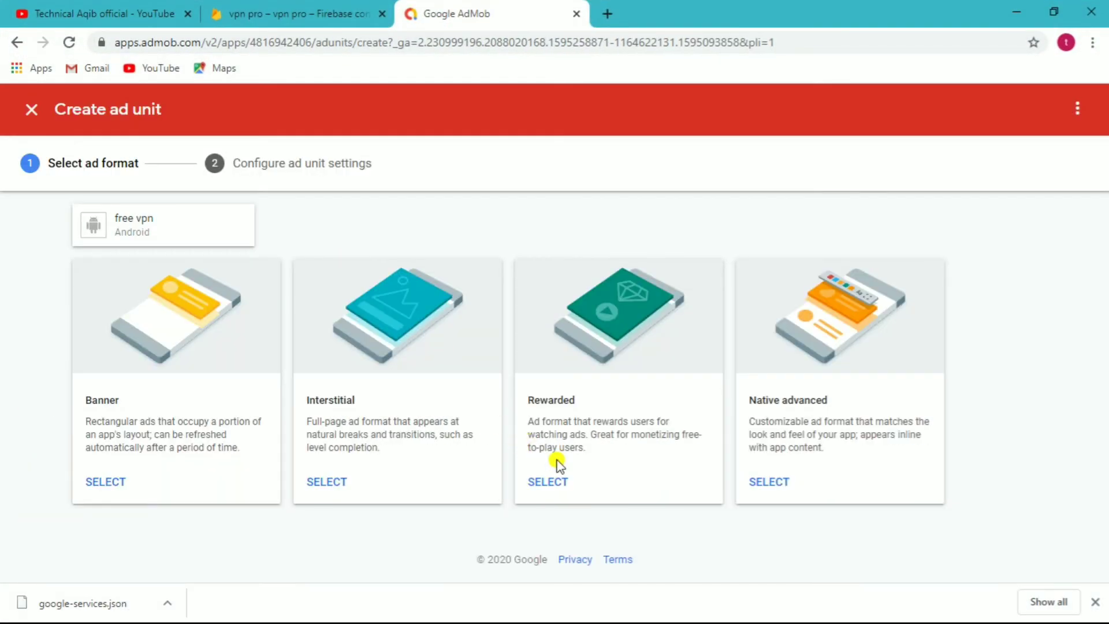
pyautogui.click(767, 482)
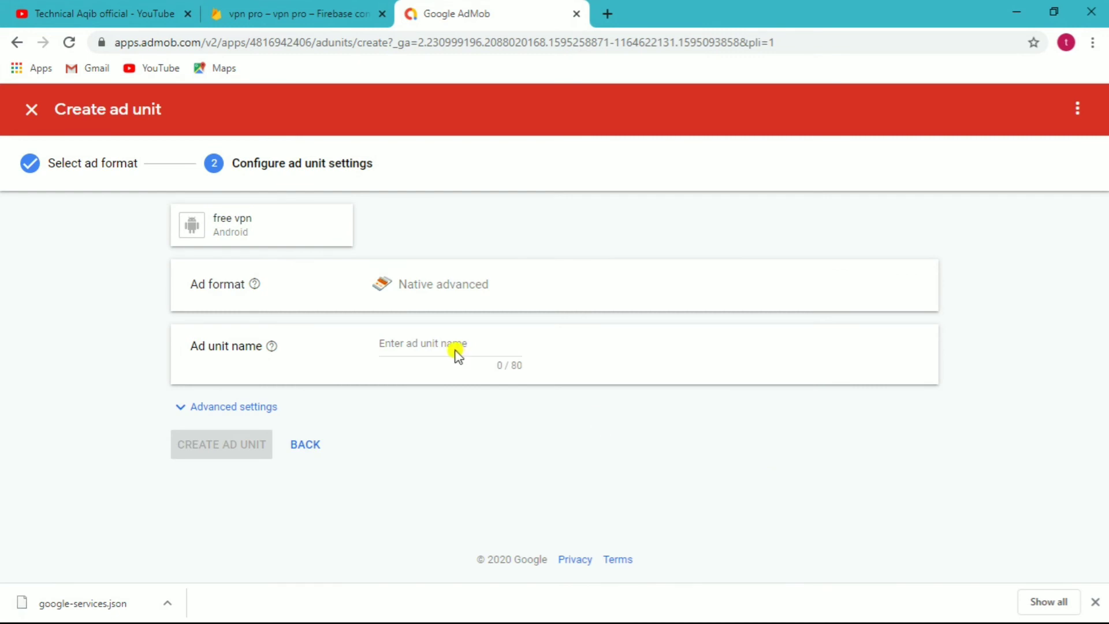
pyautogui.click(415, 340)
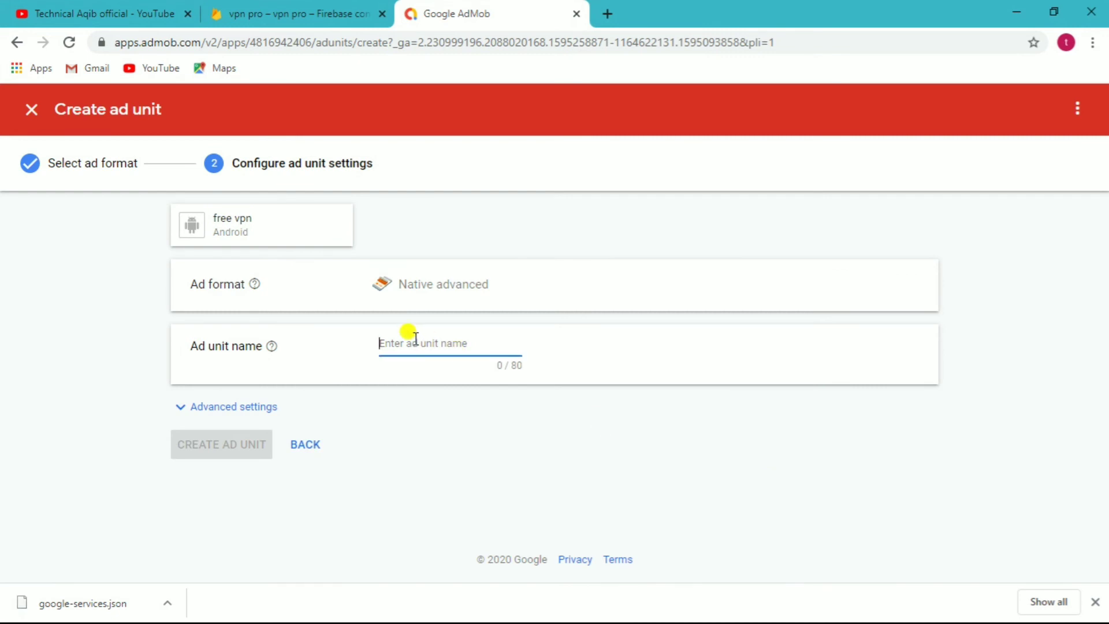
pyautogui.write('provpn')
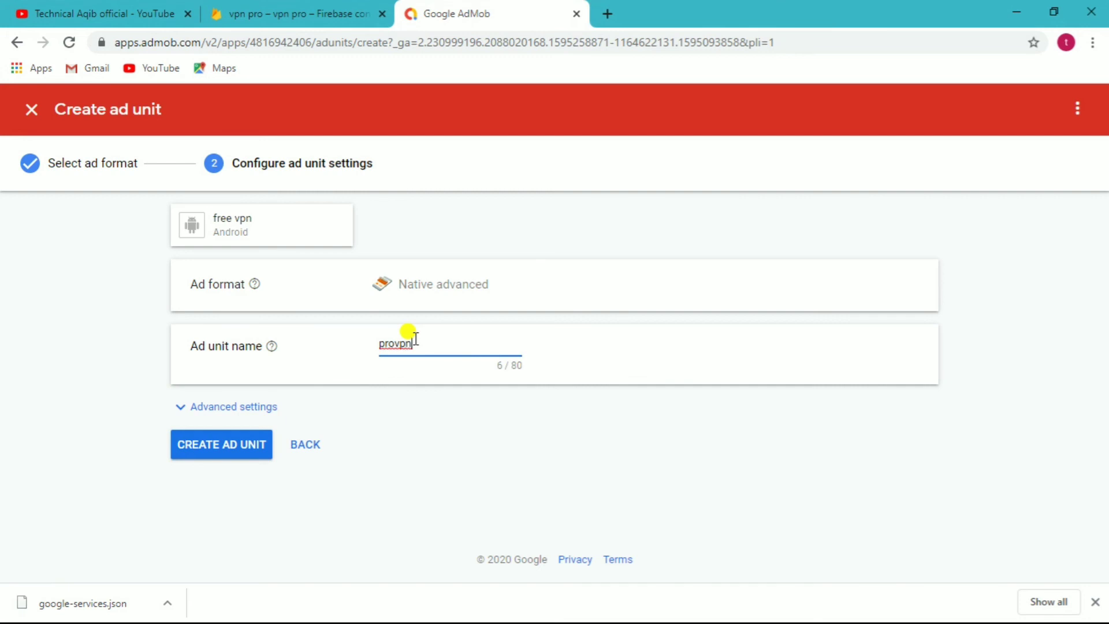
pyautogui.click(247, 445)
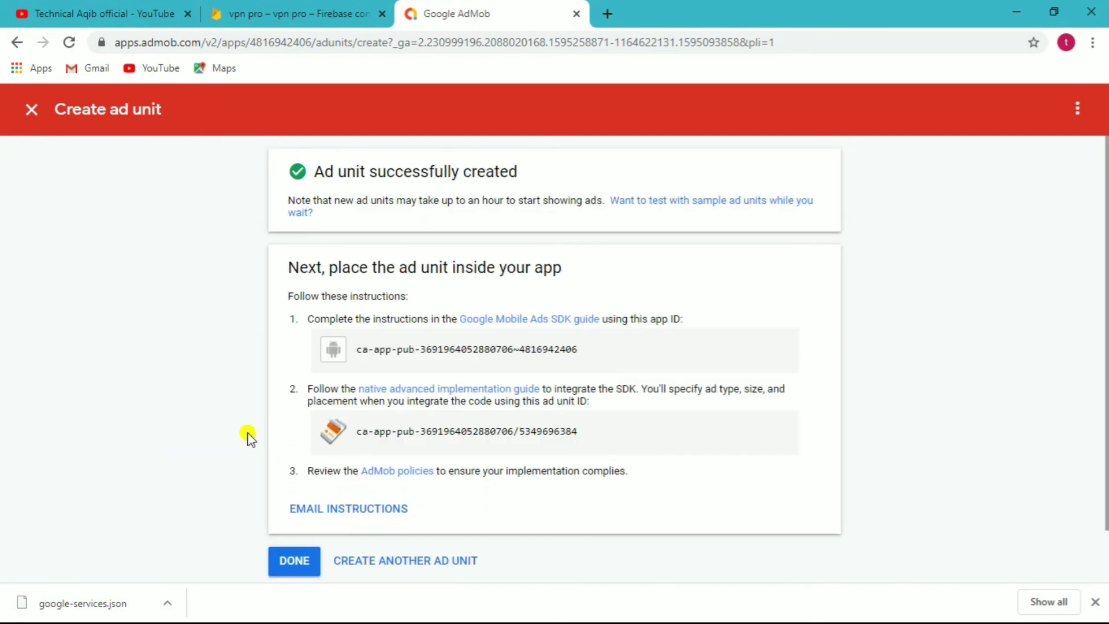
# - Copy the new native ad unit ID and return to the ad units list
pyautogui.moveTo(577, 432); pyautogui.dragTo(354, 435)
pyautogui.rightClick(369, 432)
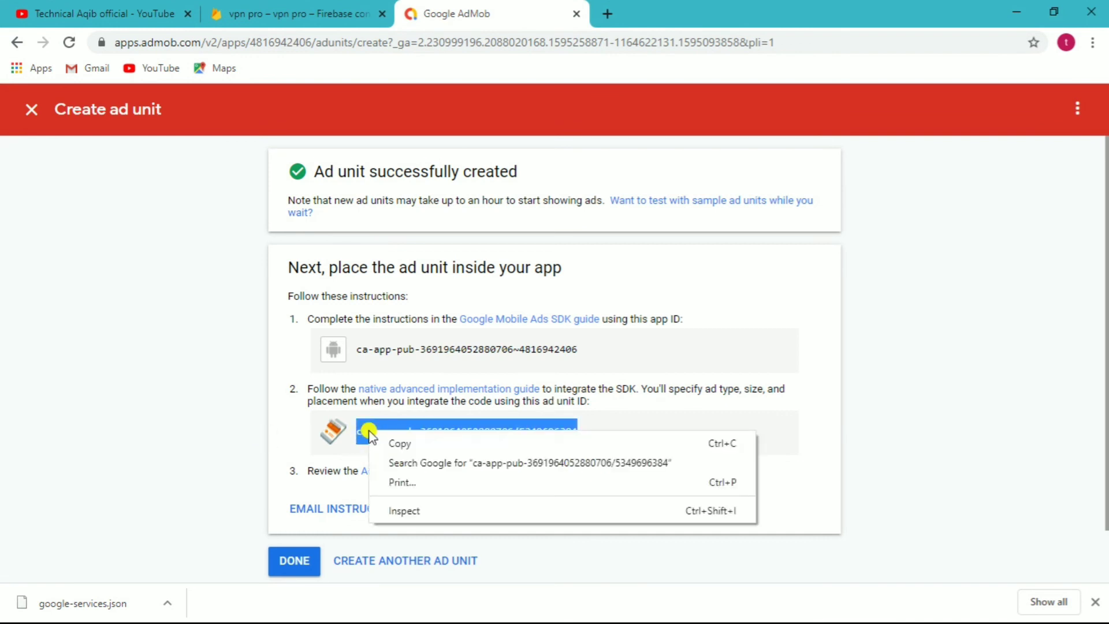
pyautogui.click(384, 443)
pyautogui.click(281, 560)
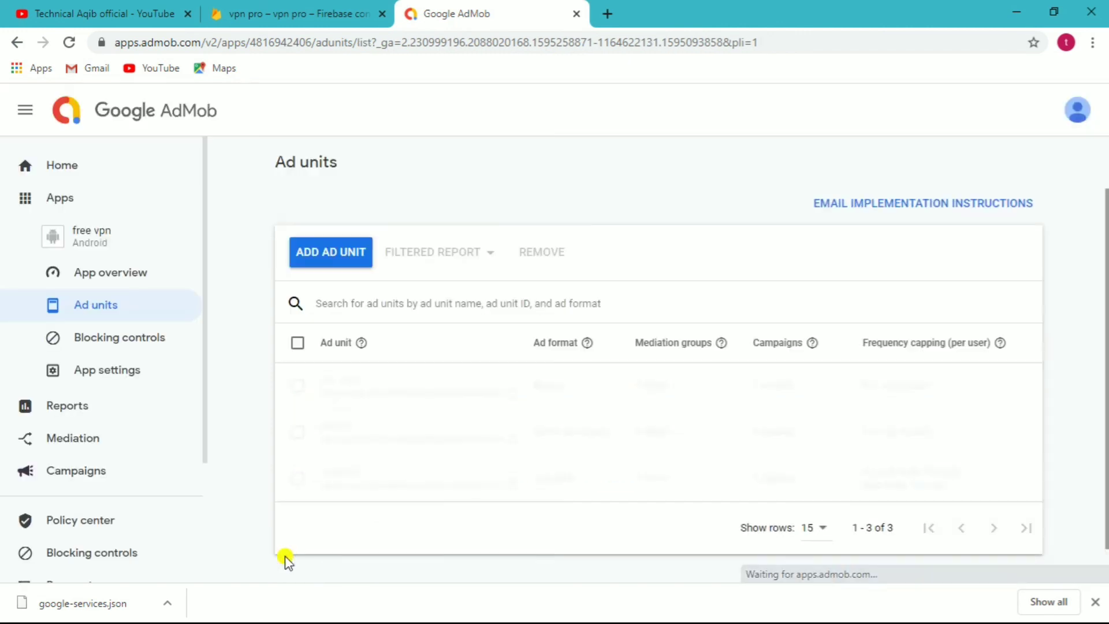
pyautogui.click(1005, 22)
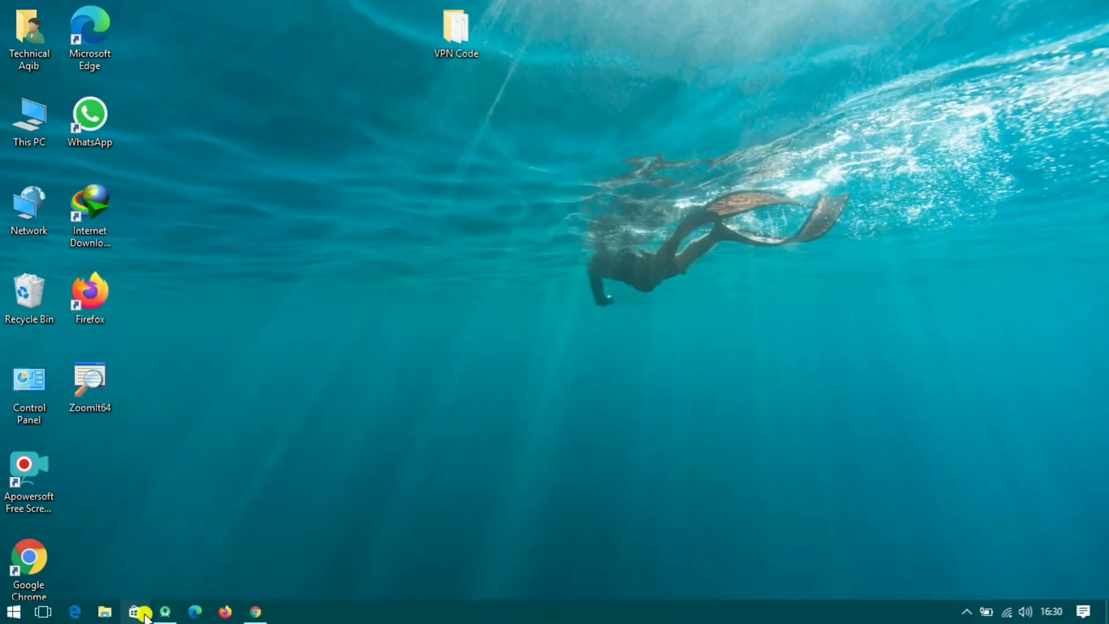
# - Replace the admob_native value on line 88 of strings.xml with the new native ad unit ID
pyautogui.click(165, 611)
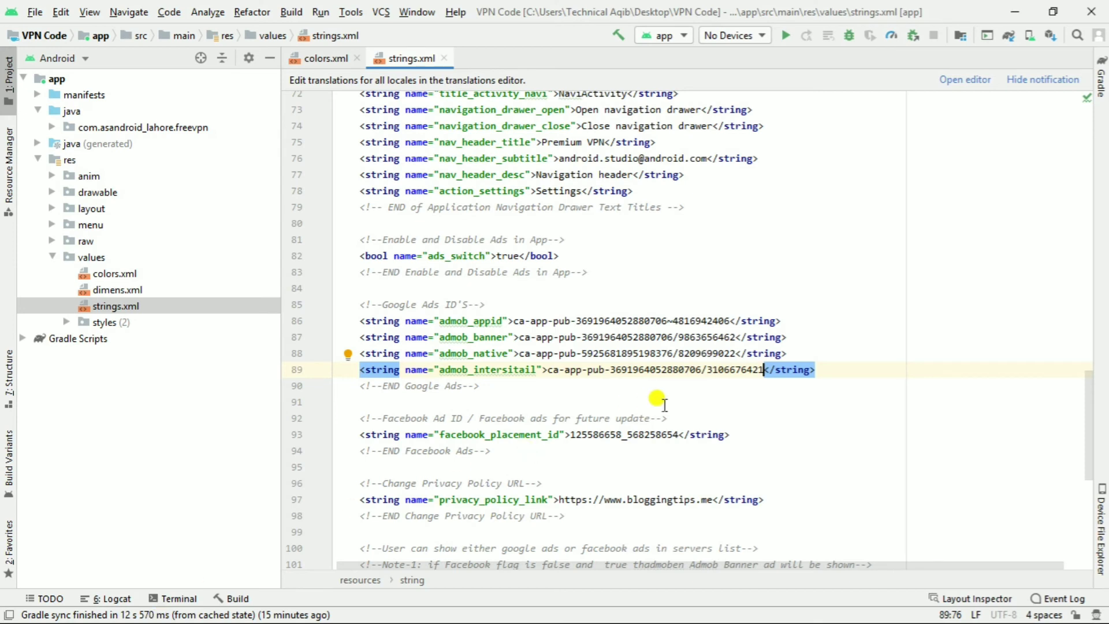
pyautogui.moveTo(736, 352); pyautogui.dragTo(522, 353)
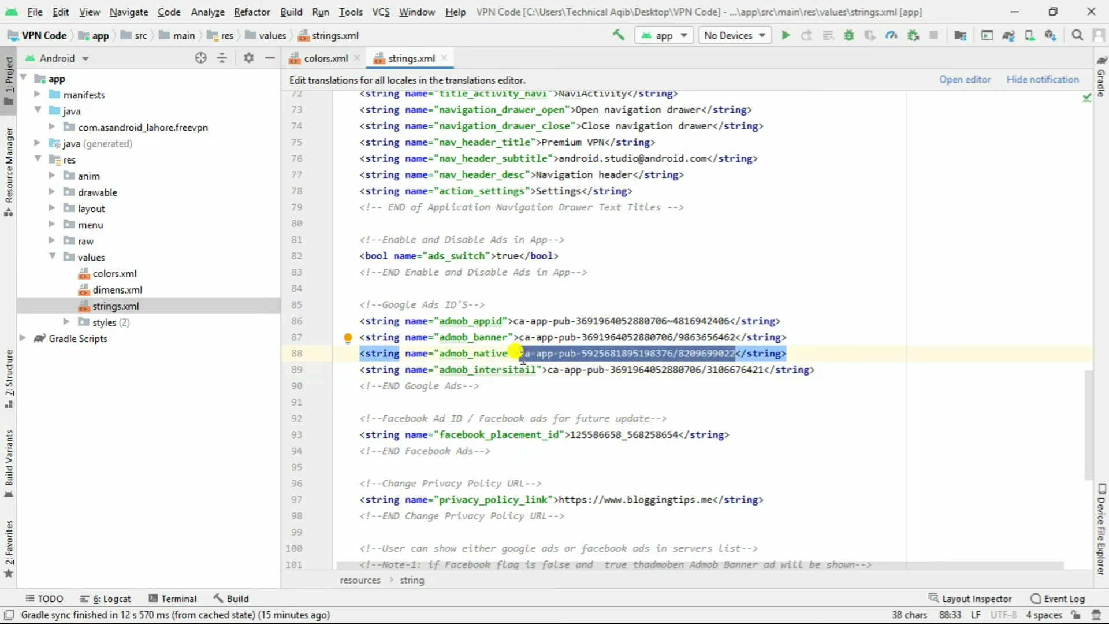
pyautogui.hotkey('ctrl', 'v')
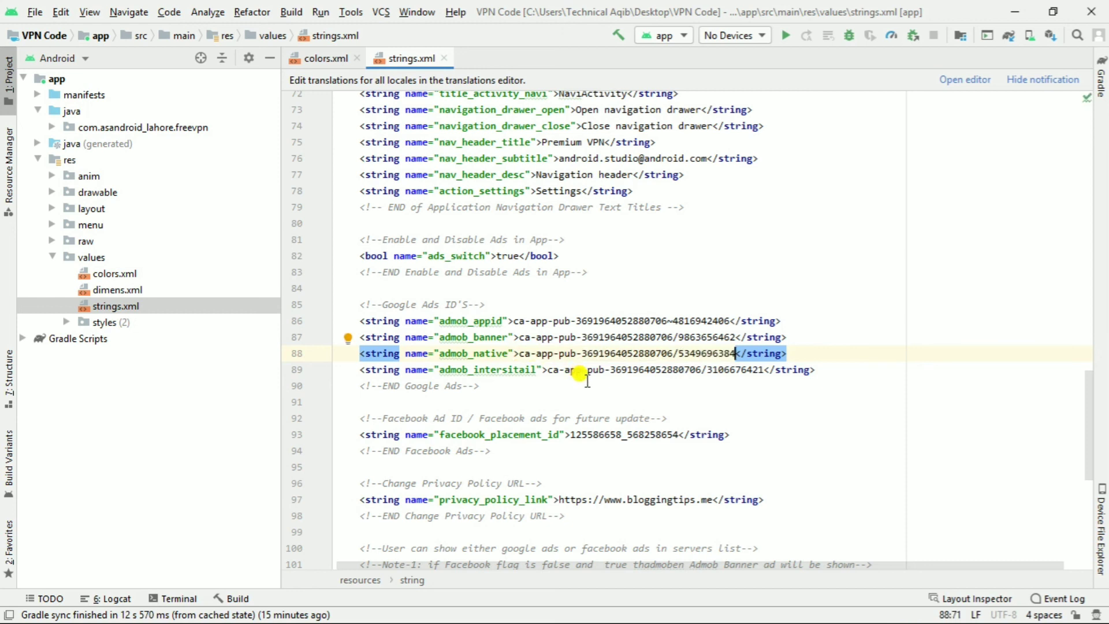